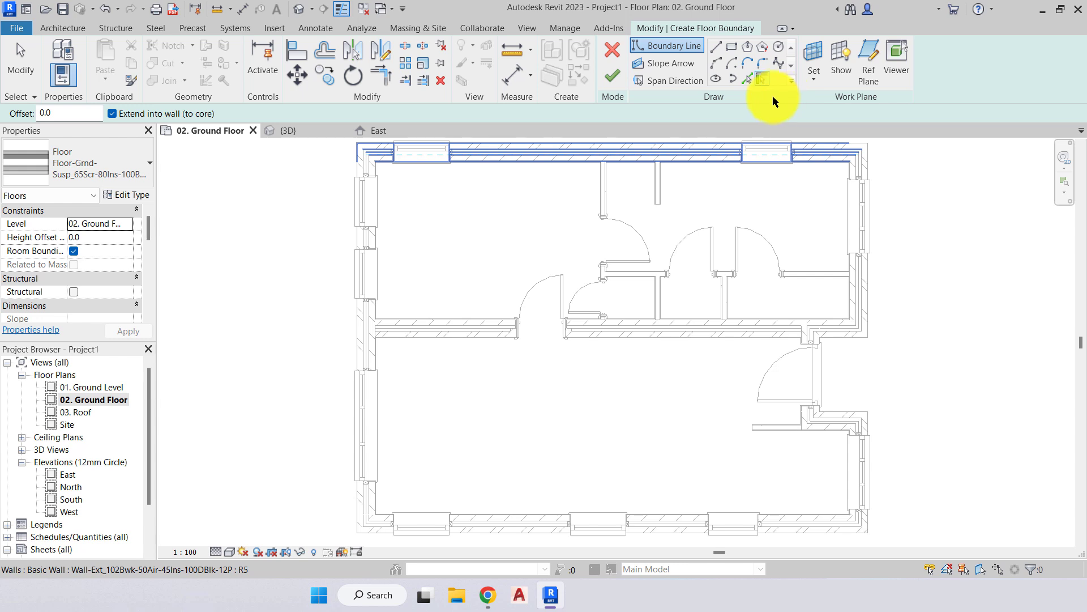
# Set the floor boundary to be created by picking walls, with a 0.0 offset and extension into the wall core.
pyautogui.click(762, 81)
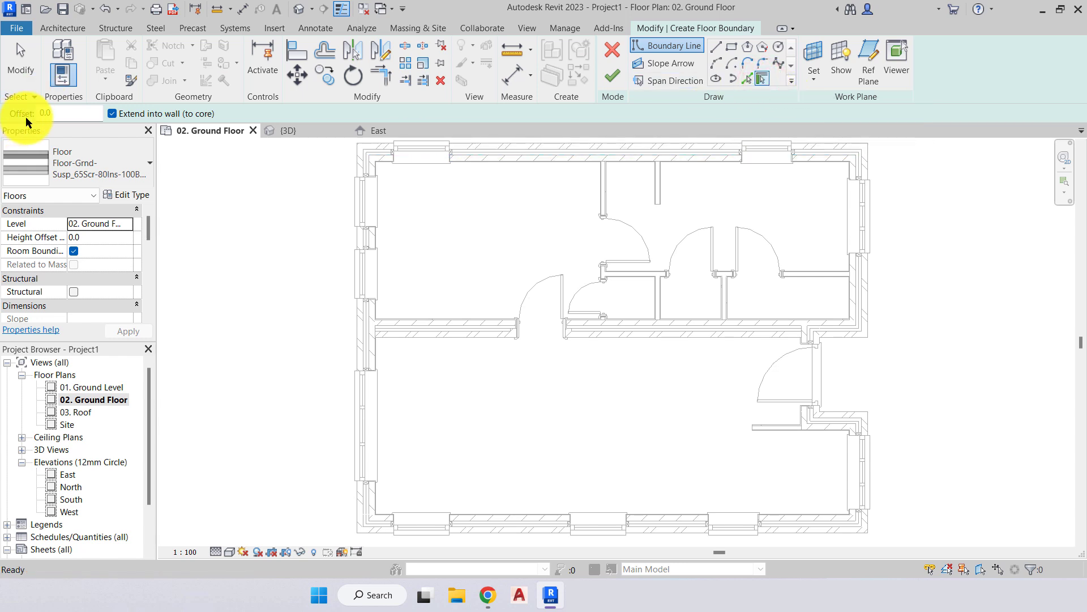
pyautogui.click(68, 113)
pyautogui.click(80, 112)
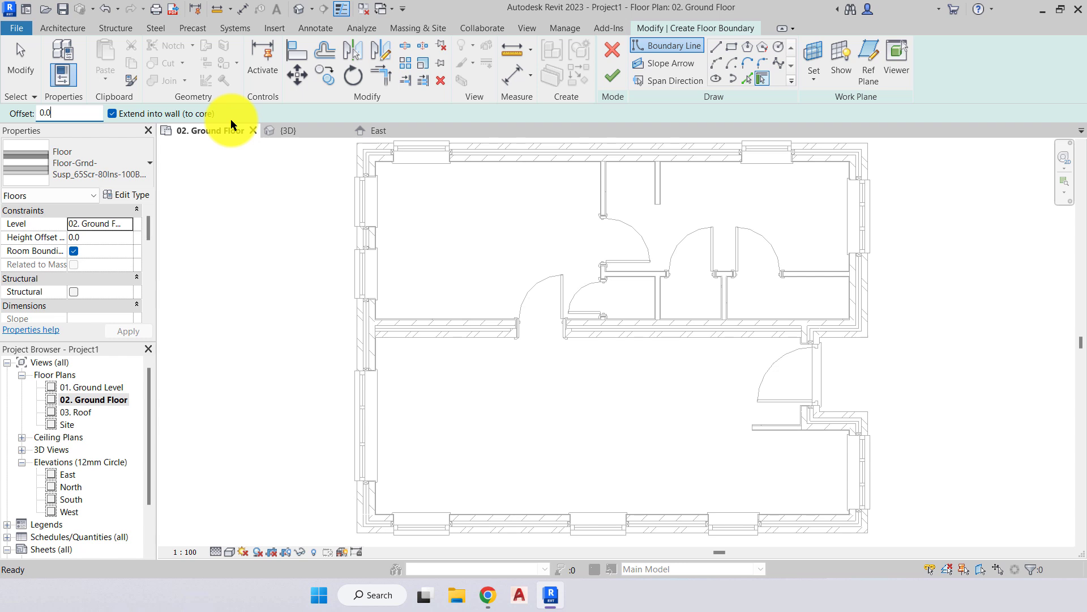
# Set the floor type to Floor-Grnd-Bearing_65Scr-90Ins-125Conc-50SBld-150Hcore and its level to 02. Ground Floor.
pyautogui.click(142, 159)
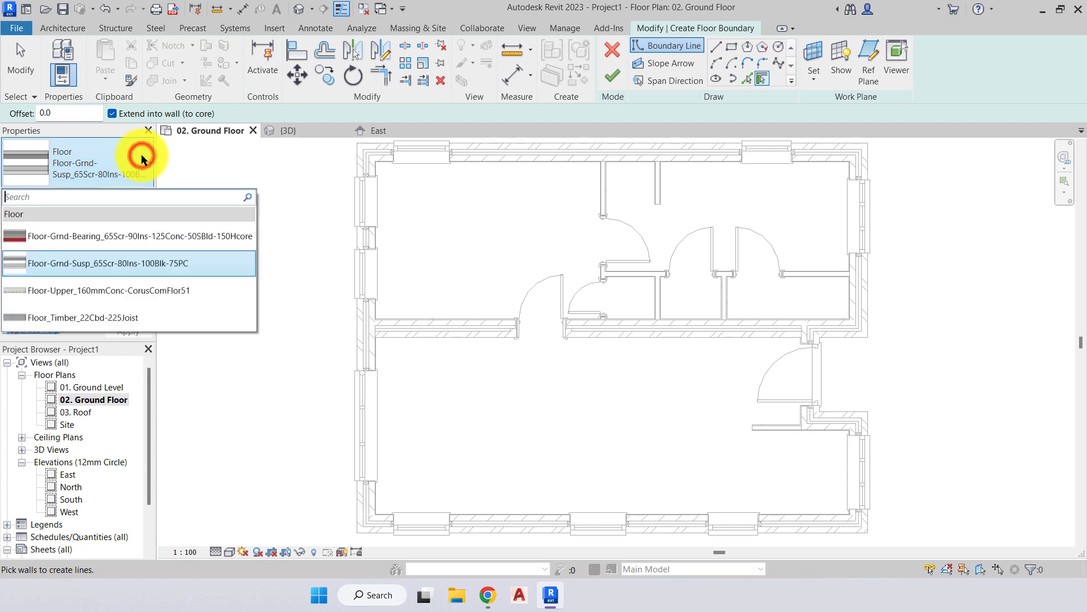
pyautogui.click(143, 156)
pyautogui.scroll(-1, 149, 227)
pyautogui.moveTo(149, 227)
pyautogui.mouseDown()
pyautogui.moveTo(145, 266)
pyautogui.moveTo(144, 210)
pyautogui.mouseUp()
pyautogui.click(139, 163)
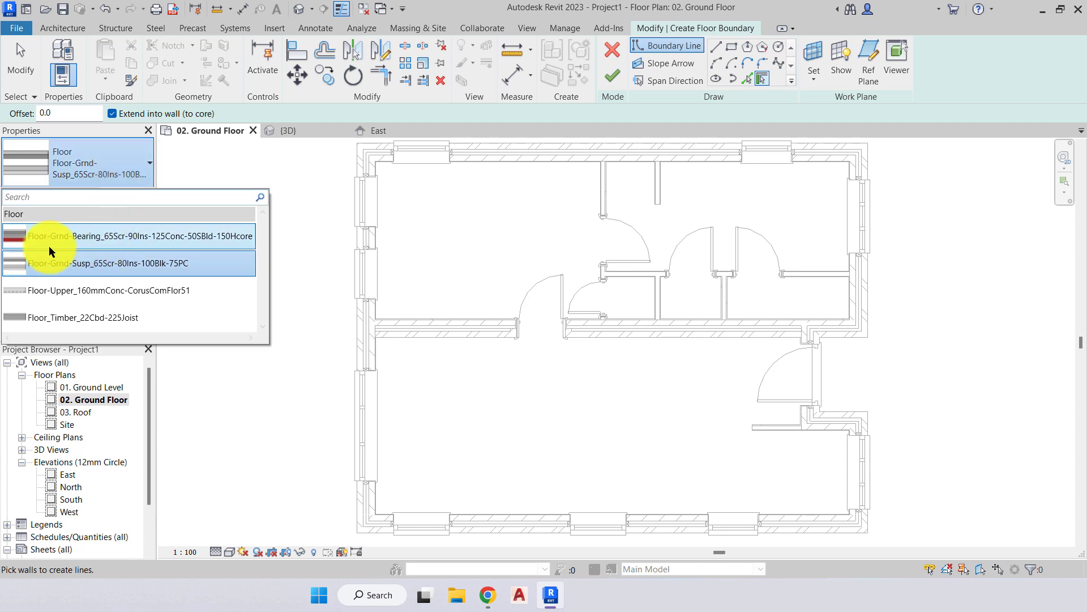
pyautogui.moveTo(40, 236)
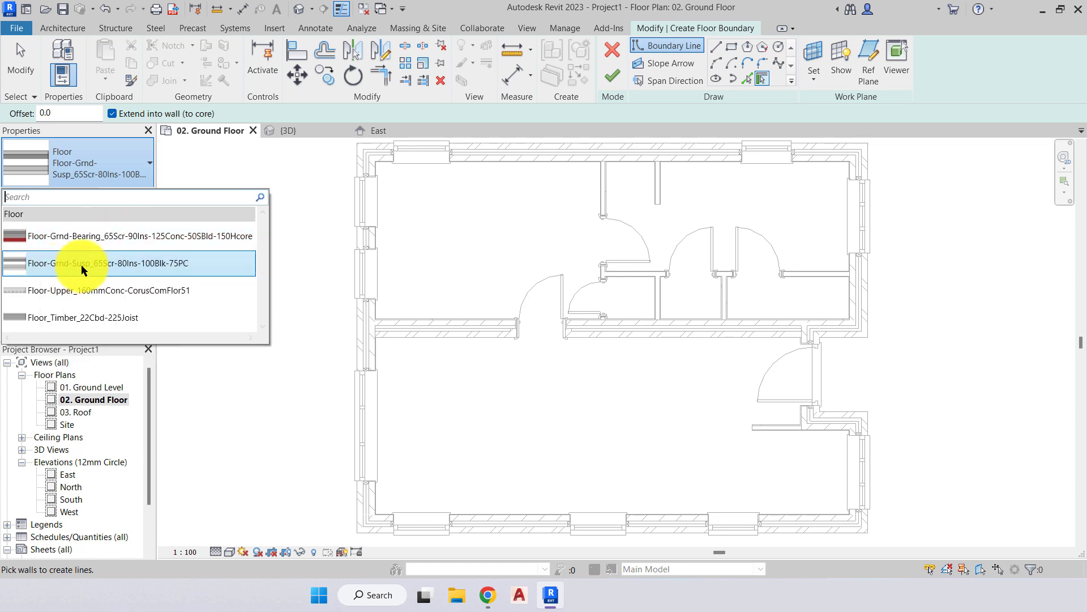
pyautogui.moveTo(80, 264)
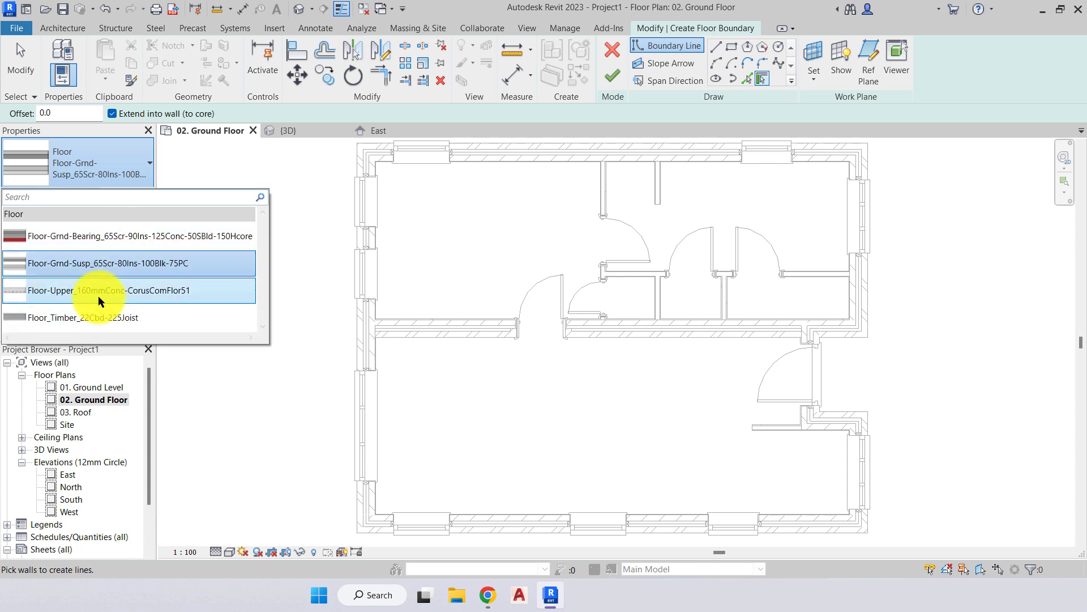
pyautogui.click(71, 234)
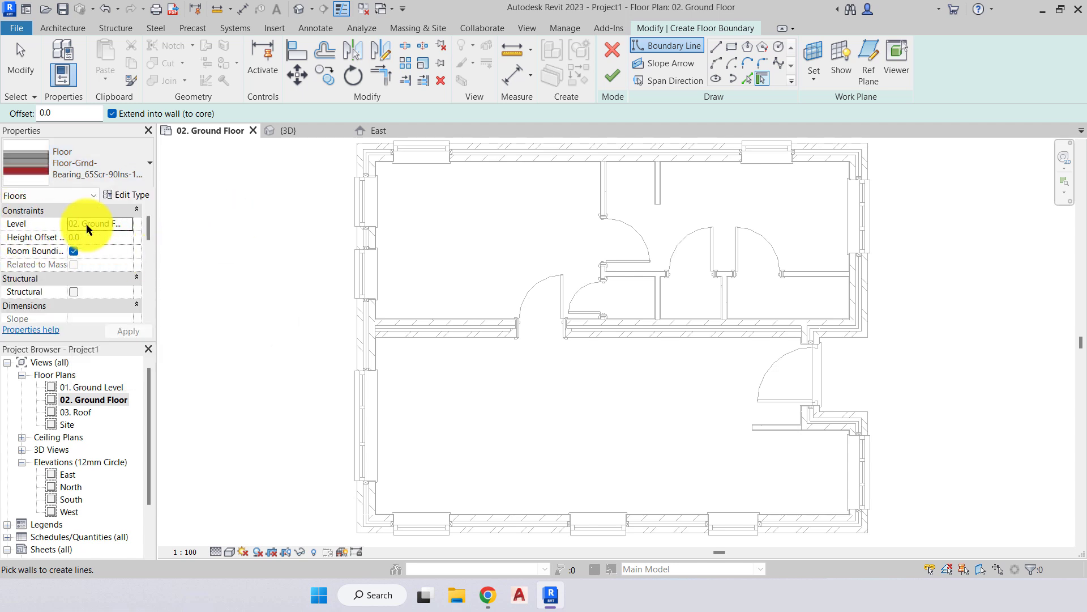
pyautogui.click(132, 221)
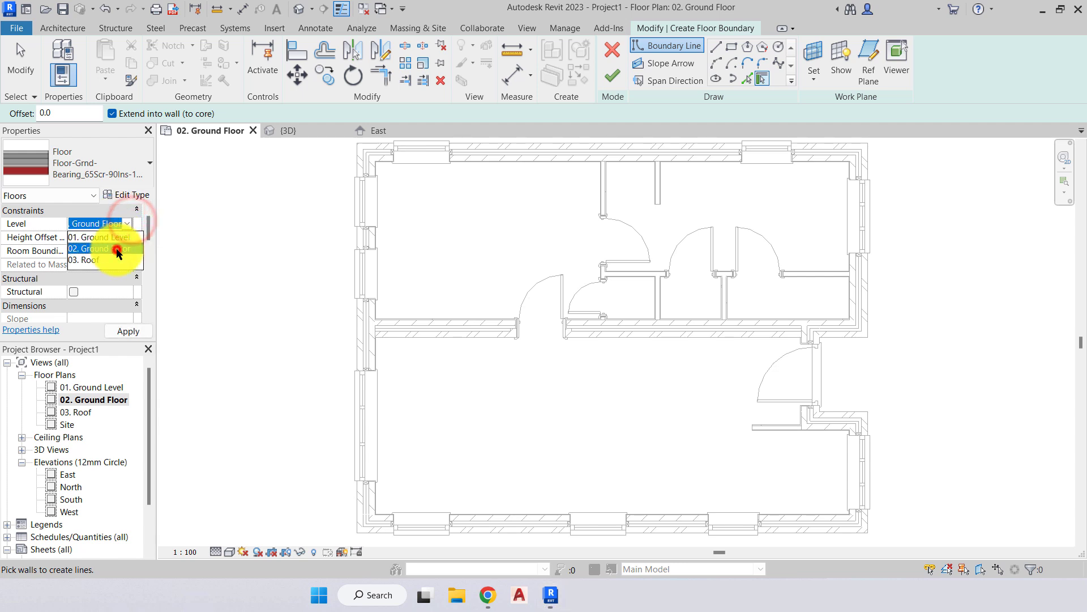
pyautogui.click(114, 250)
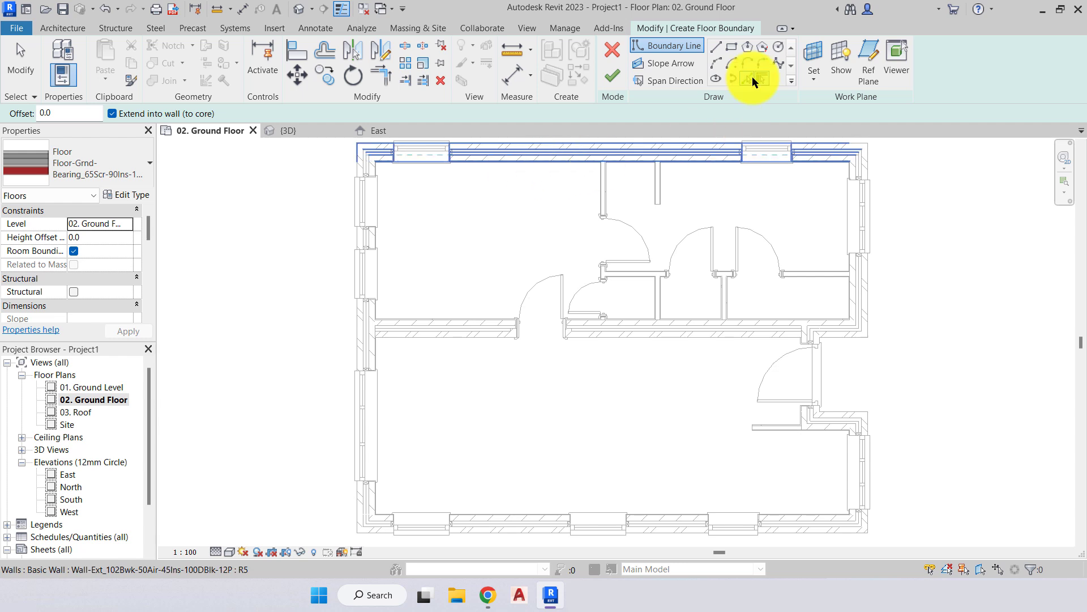
# Add boundary lines from the south exterior wall, the lower east wall and the walls around the recessed entrance.
pyautogui.moveTo(468, 326); pyautogui.dragTo(408, 193, button='middle')
pyautogui.click(470, 386)
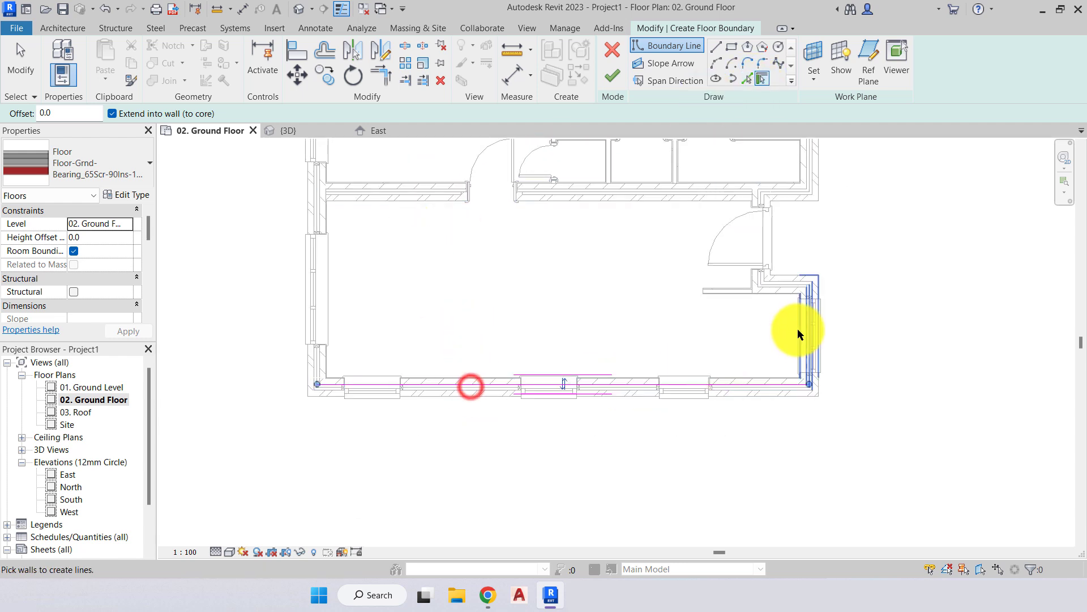
pyautogui.click(818, 294)
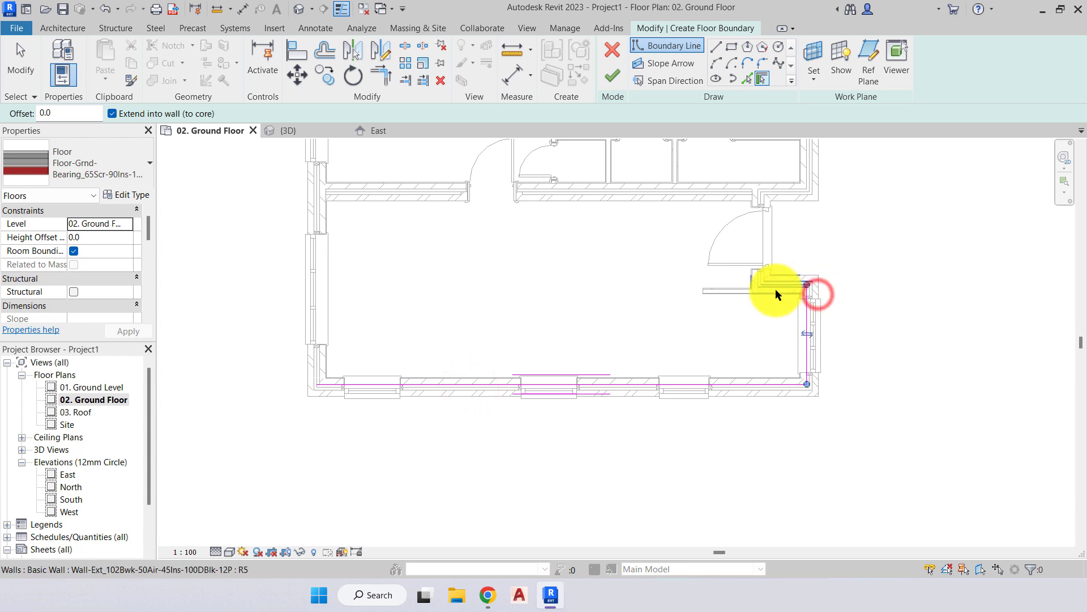
pyautogui.click(776, 289)
pyautogui.click(758, 213)
pyautogui.click(792, 195)
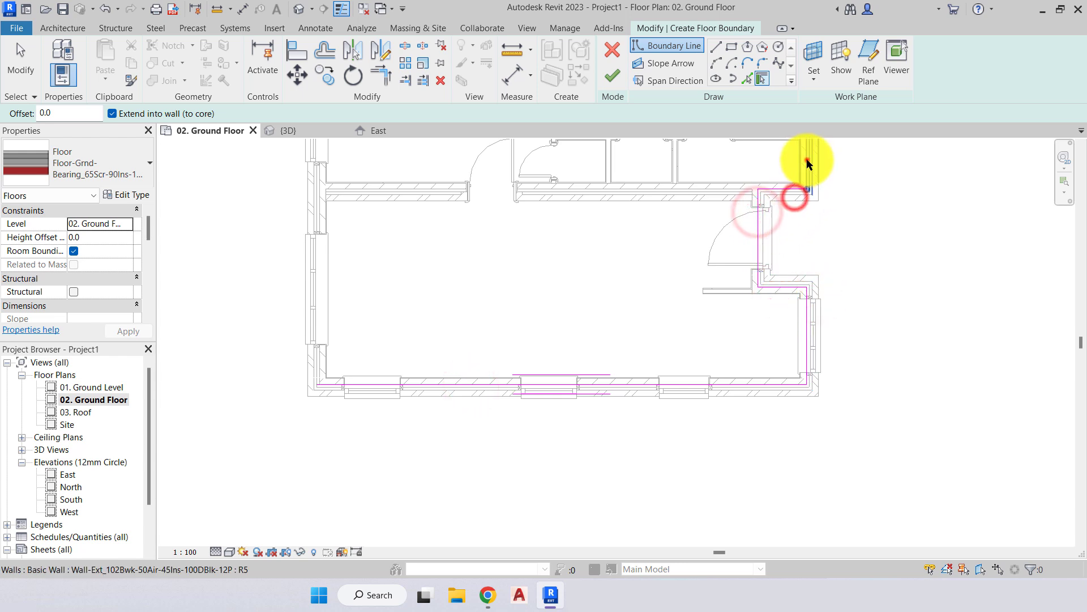
# Close the floor boundary by picking the upper east, north and west exterior walls, ending the wall picking.
pyautogui.moveTo(807, 160); pyautogui.dragTo(743, 355, button='middle')
pyautogui.click(758, 256)
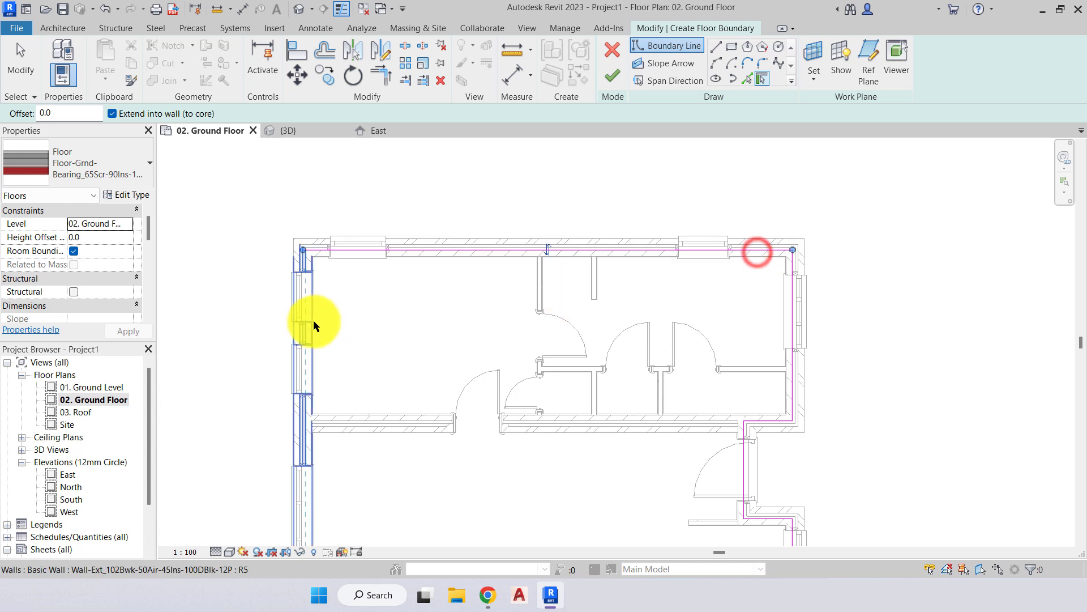
pyautogui.click(307, 333)
pyautogui.moveTo(382, 445); pyautogui.dragTo(391, 355, button='middle')
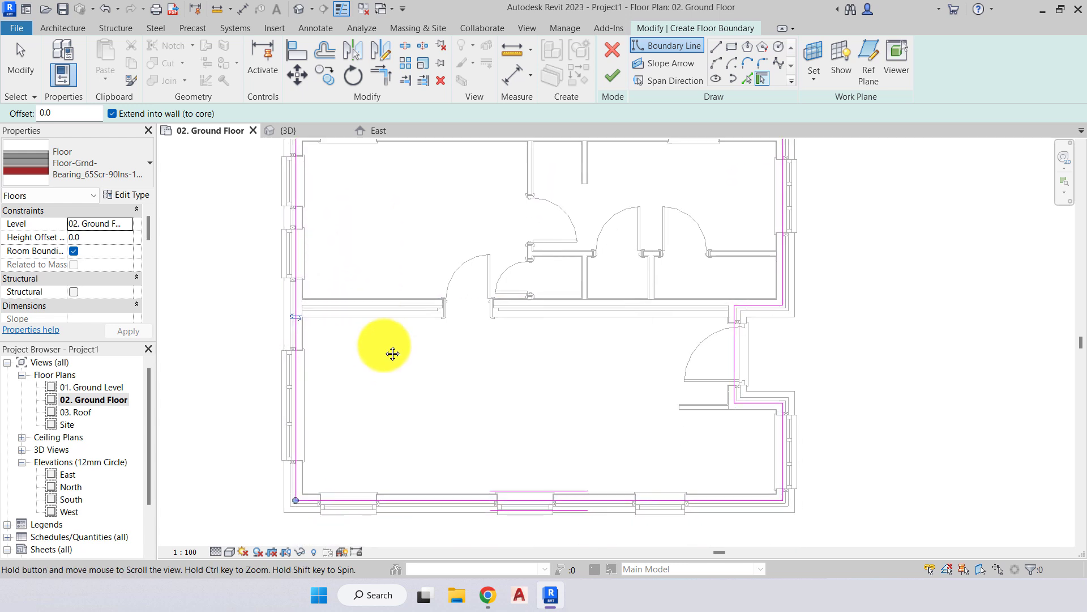
pyautogui.click(429, 378)
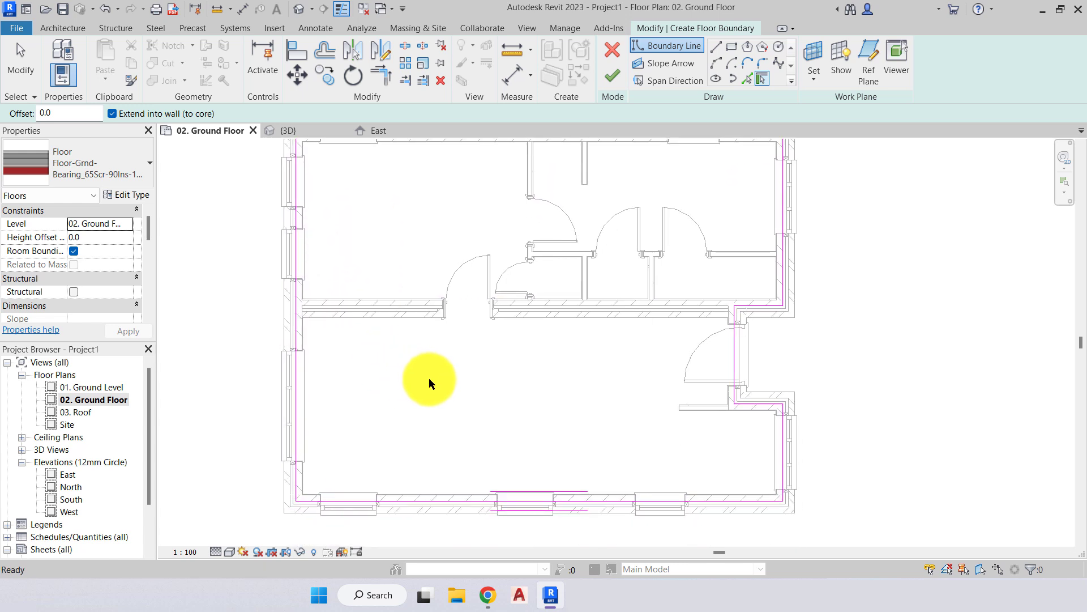
pyautogui.press('Escape')
# Examine where the floor boundary runs within the cavity wall layers along the north wall and at the building corners.
pyautogui.scroll(-2, 410, 375)
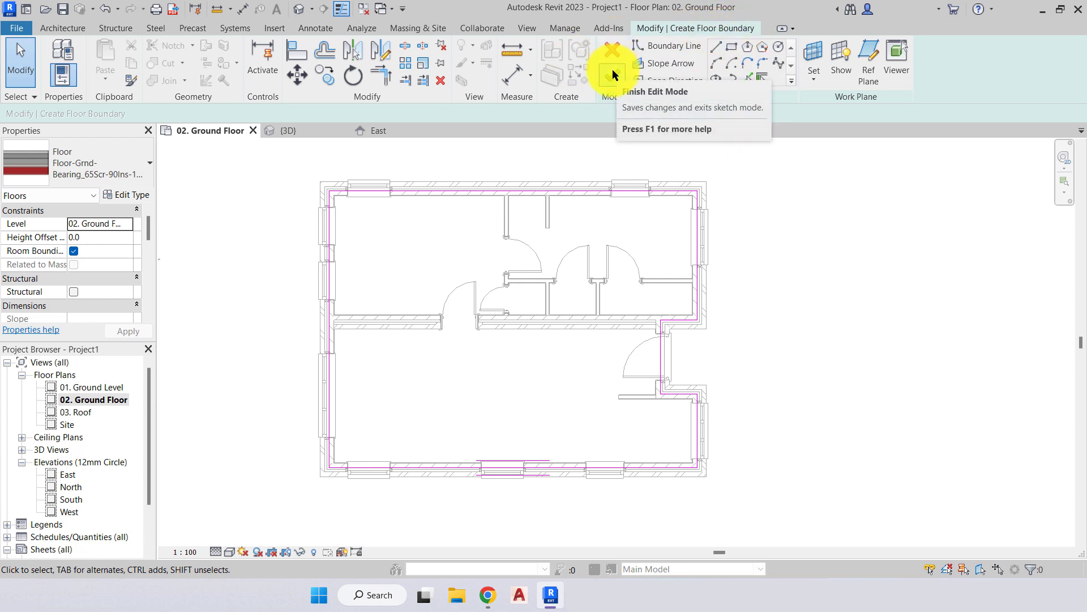
pyautogui.scroll(5, 478, 163)
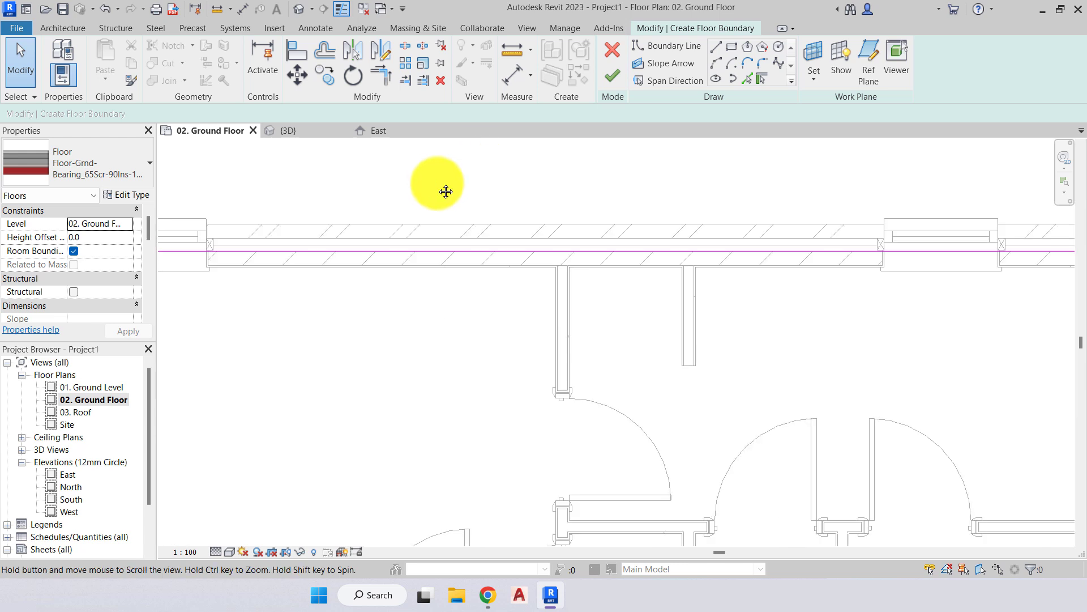
pyautogui.click(594, 282)
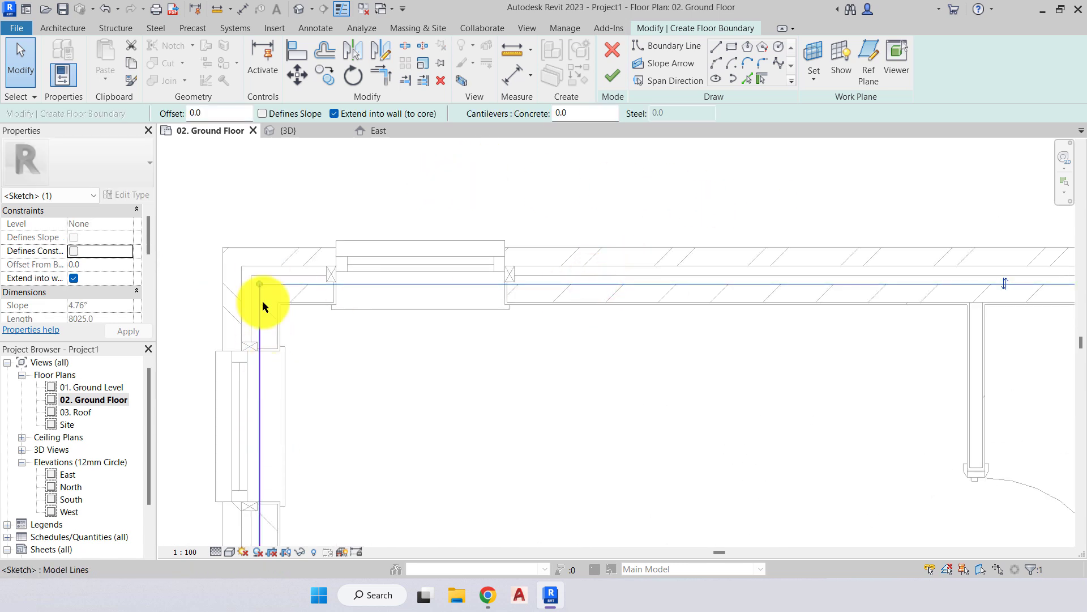
pyautogui.scroll(-3, 263, 301)
pyautogui.moveTo(263, 301); pyautogui.dragTo(458, 397, button='middle')
pyautogui.scroll(3, 458, 397)
pyautogui.scroll(3, 439, 383)
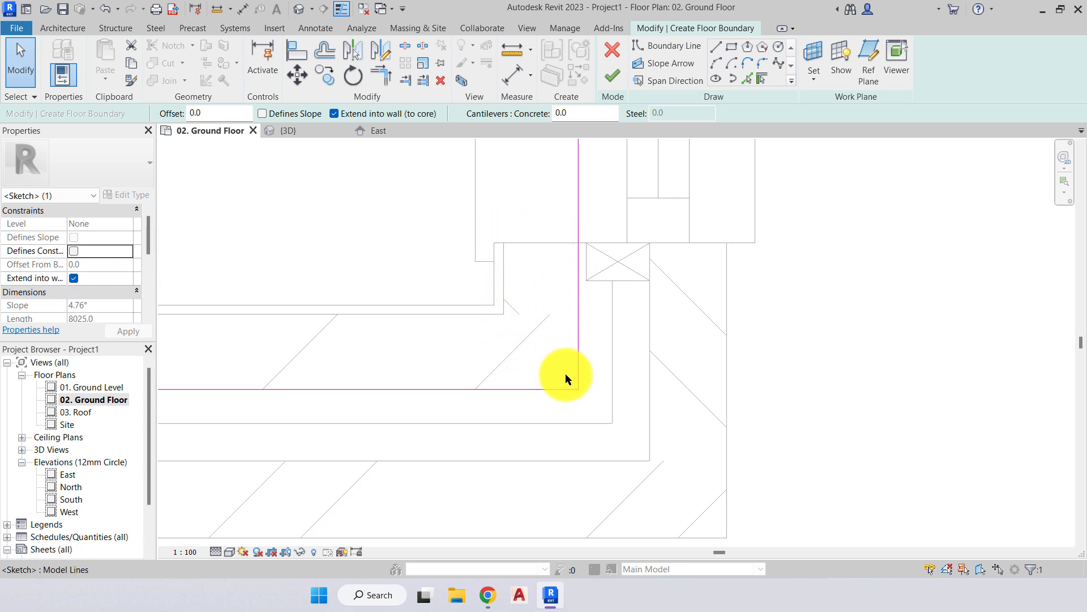
pyautogui.keyDown('ctrl'); pyautogui.scroll(2, 573, 250); pyautogui.keyUp('ctrl')
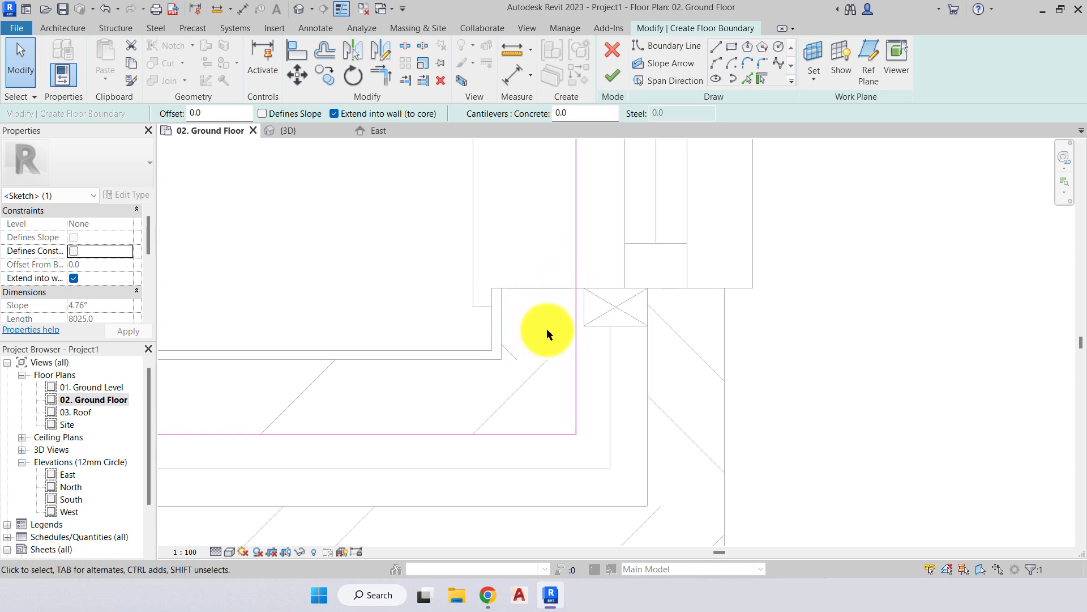
pyautogui.scroll(-3, 566, 330)
pyautogui.moveTo(603, 332)
pyautogui.mouseDown(button='middle')
pyautogui.moveTo(425, 356)
pyautogui.moveTo(595, 330)
pyautogui.mouseUp(button='middle')
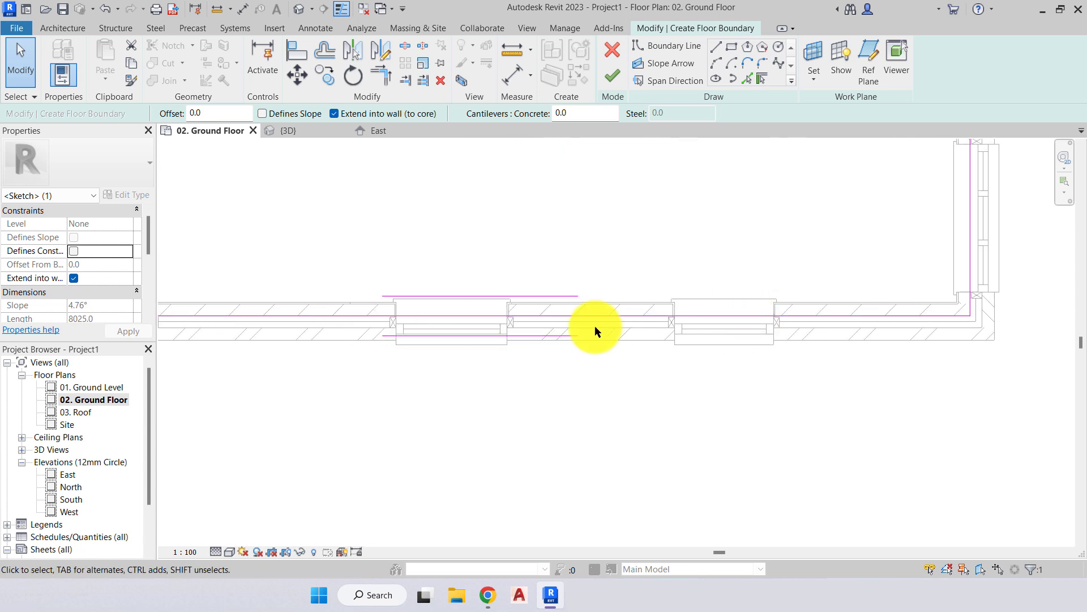
# Flip the south wall's boundary line to the inner side of the wall and back to the outer core face.
pyautogui.click(557, 317)
pyautogui.scroll(4, 511, 317)
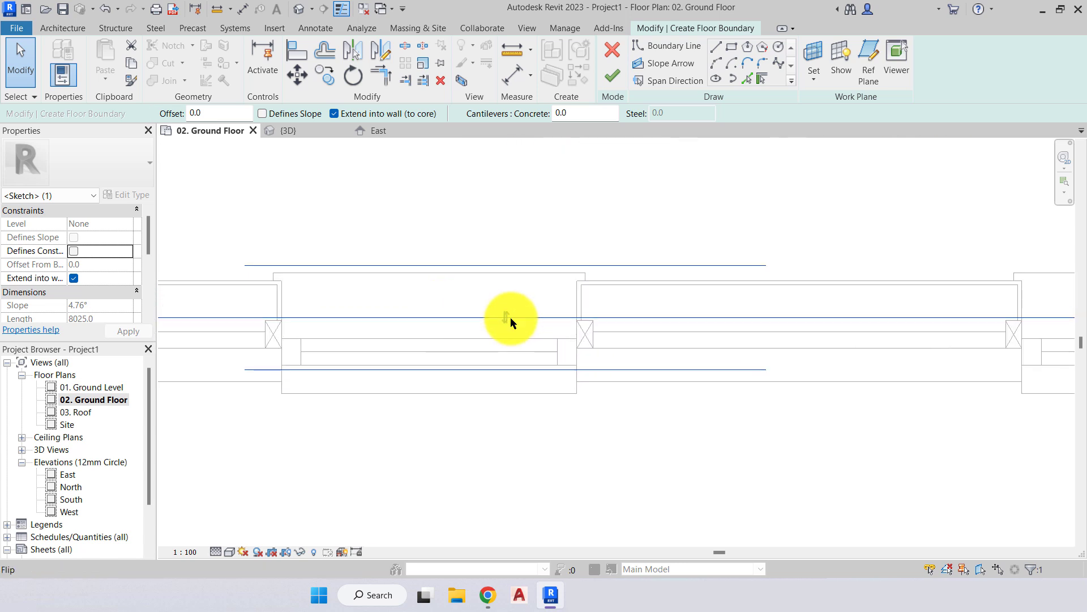
pyautogui.scroll(2, 511, 317)
pyautogui.click(504, 318)
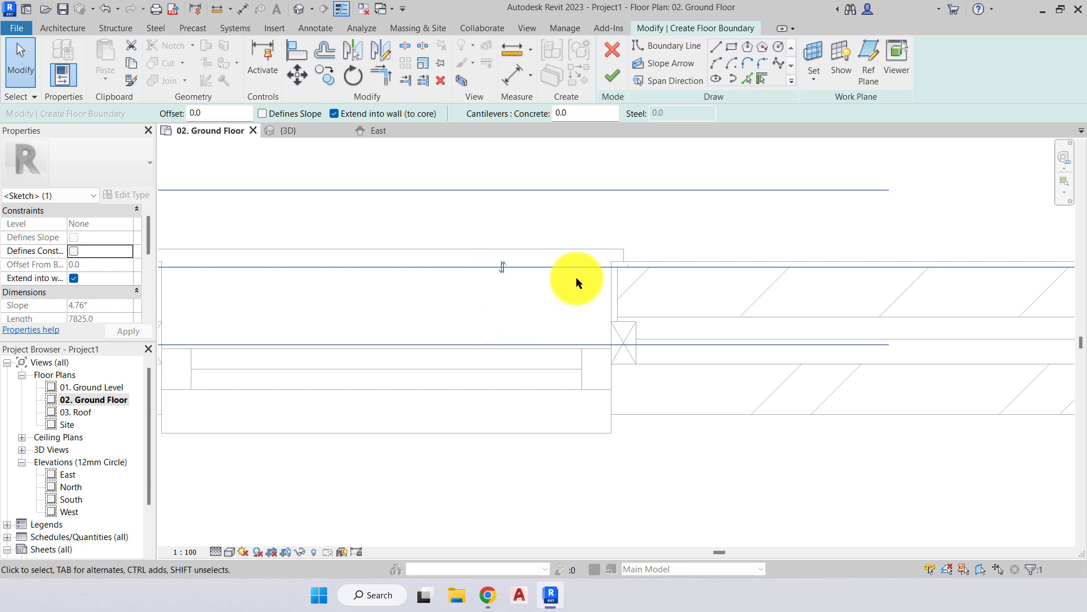
pyautogui.moveTo(648, 280); pyautogui.dragTo(449, 331, button='middle')
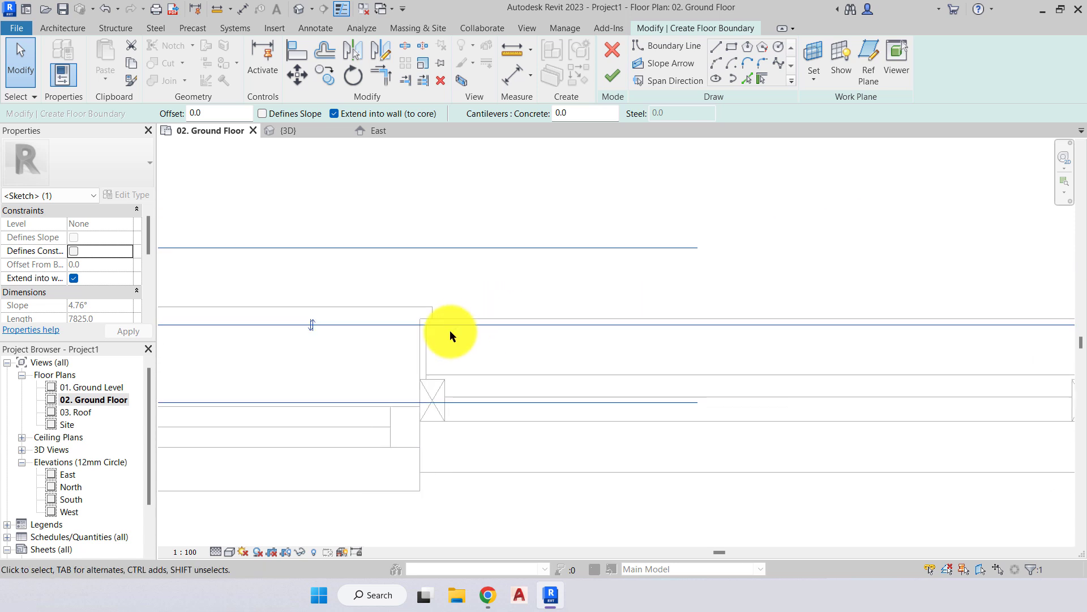
pyautogui.scroll(-4, 450, 330)
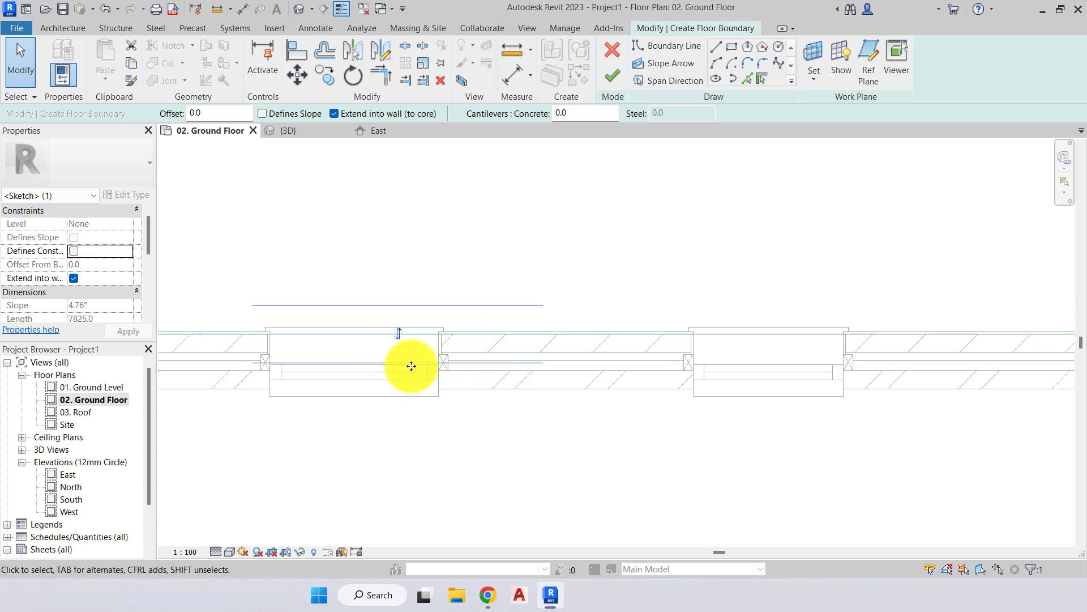
pyautogui.scroll(2, 400, 348)
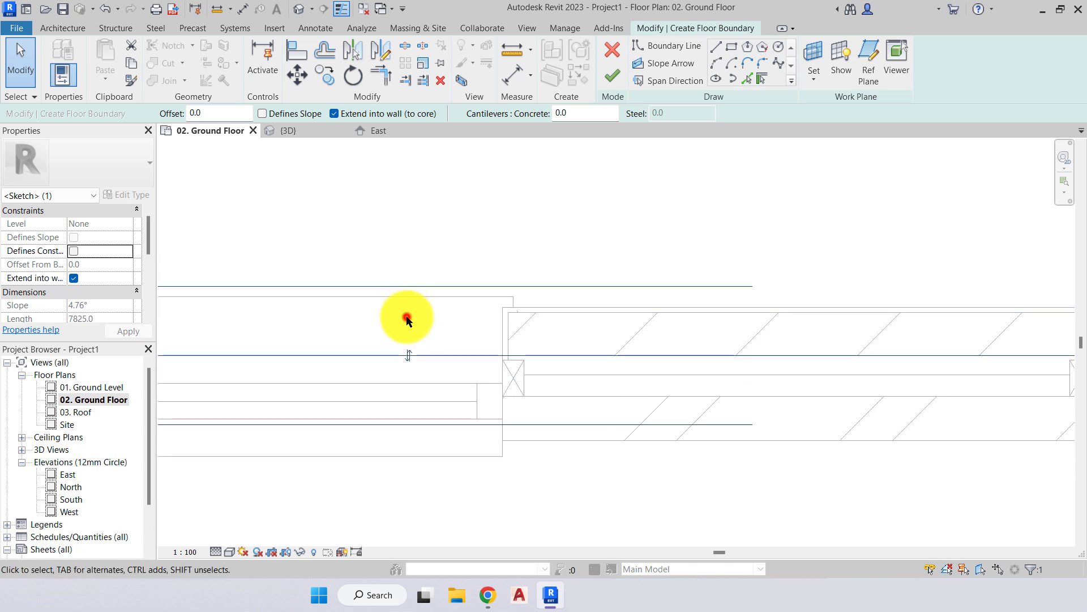
pyautogui.click(404, 321)
# Set the north boundary line's distance from the outer wall face to 100.
pyautogui.scroll(-2, 539, 333)
pyautogui.moveTo(539, 333); pyautogui.dragTo(362, 373, button='middle')
pyautogui.scroll(-2, 361, 367)
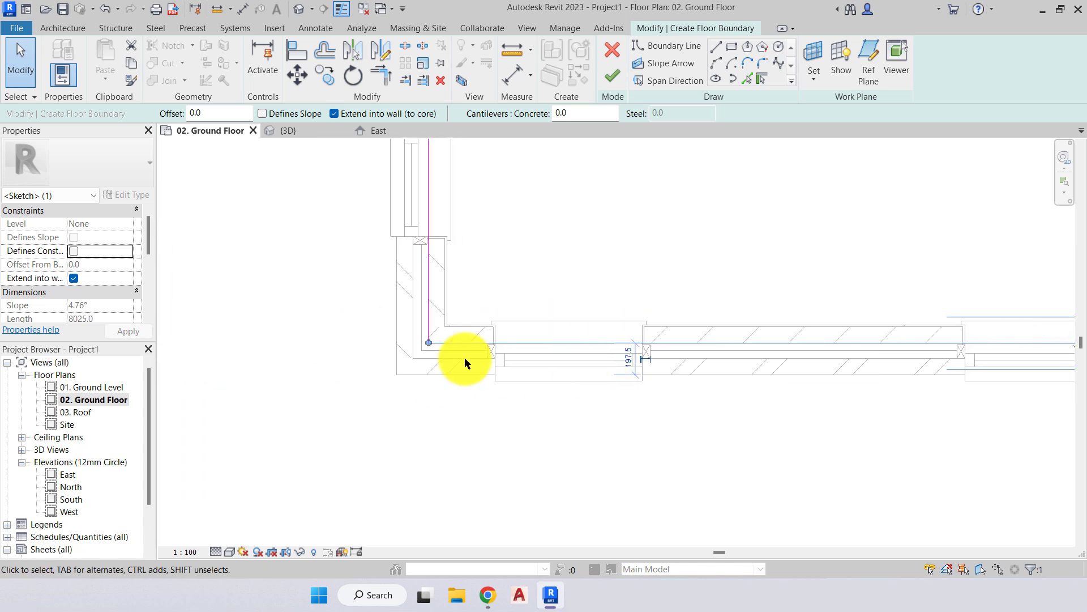
pyautogui.click(436, 375)
pyautogui.scroll(-2, 430, 419)
pyautogui.moveTo(419, 456)
pyautogui.mouseDown(button='middle')
pyautogui.moveTo(403, 359)
pyautogui.moveTo(362, 409)
pyautogui.mouseUp(button='middle')
pyautogui.scroll(-1, 403, 359)
pyautogui.scroll(2, 461, 247)
pyautogui.click(465, 226)
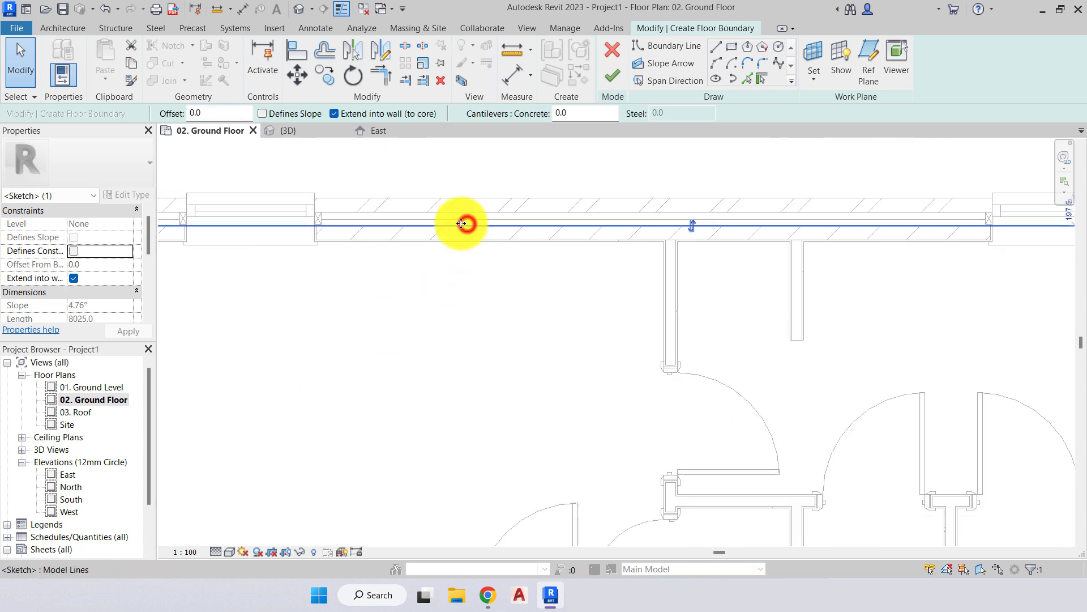
pyautogui.moveTo(374, 275)
pyautogui.mouseDown(button='middle')
pyautogui.moveTo(725, 266)
pyautogui.moveTo(255, 335)
pyautogui.mouseUp(button='middle')
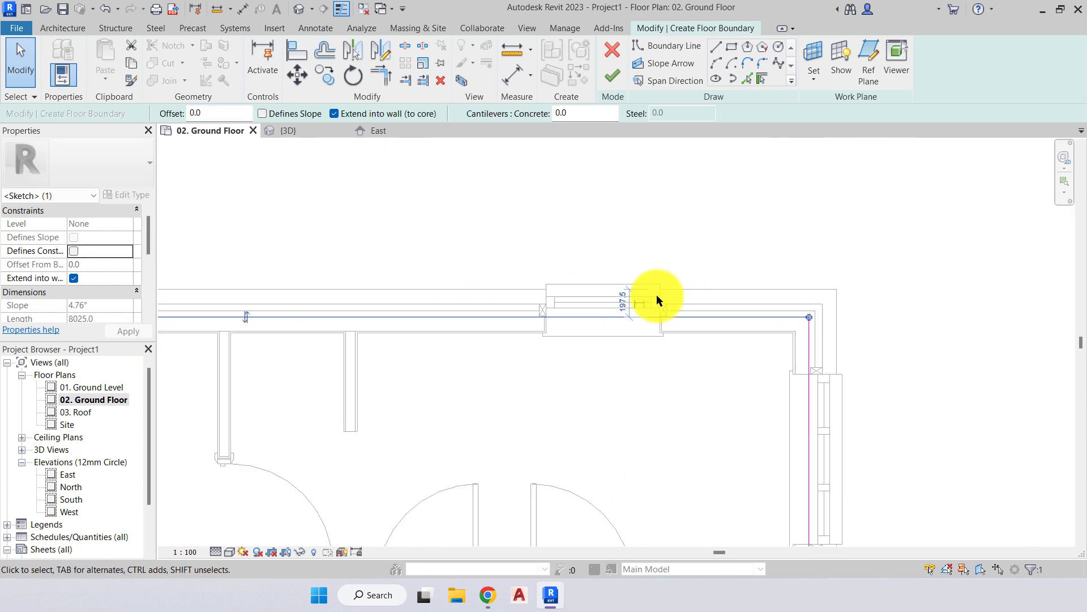
pyautogui.scroll(2, 655, 291)
pyautogui.scroll(1, 615, 306)
pyautogui.moveTo(615, 306); pyautogui.dragTo(448, 349, button='middle')
pyautogui.click(514, 328)
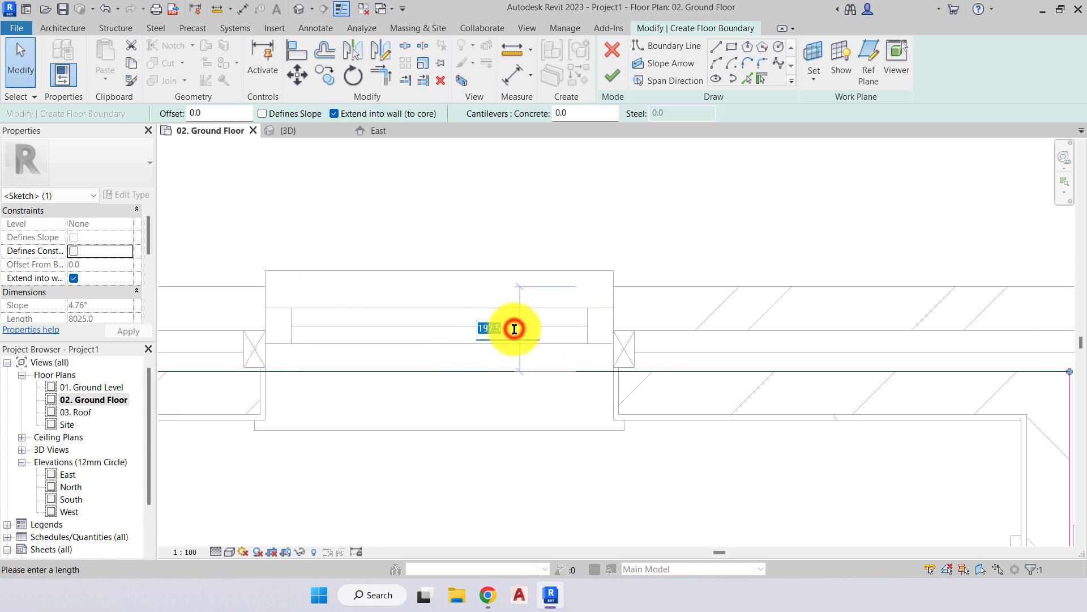
pyautogui.write('100')
pyautogui.press('Return')
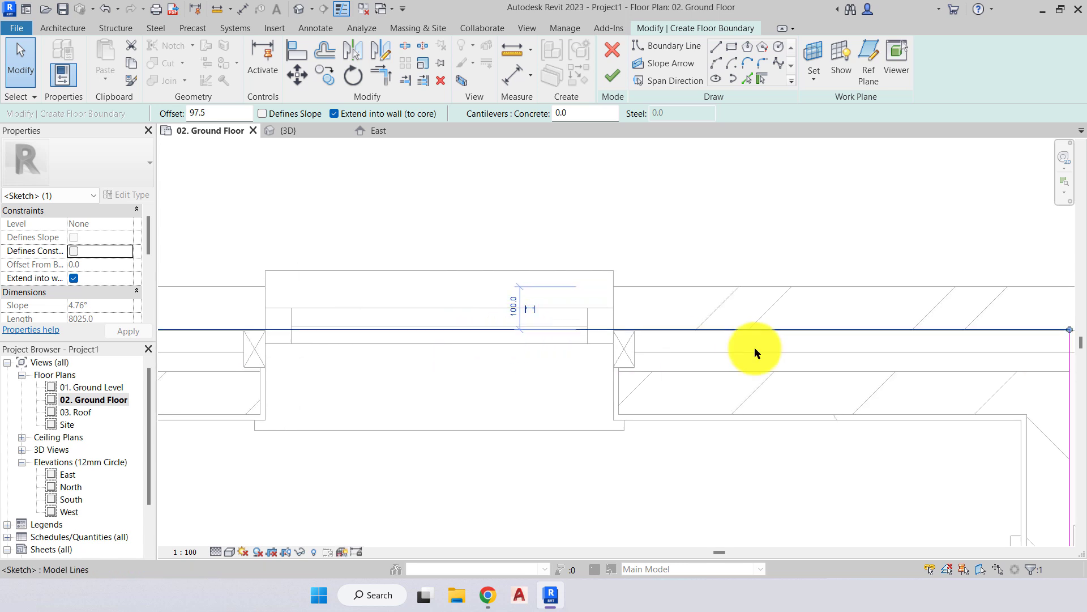
# Move the north boundary line back to the cavity-side face of the inner blockwork and clear the selection.
pyautogui.scroll(-1, 754, 348)
pyautogui.scroll(2, 770, 332)
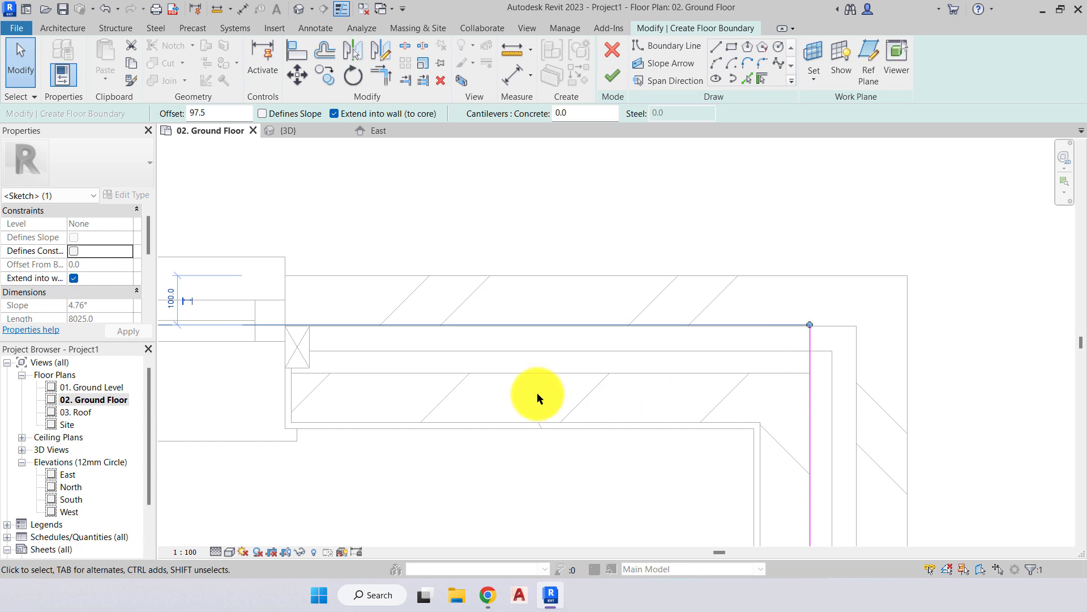
pyautogui.keyDown('shift'); pyautogui.hscroll(-3, 505, 335); pyautogui.keyUp('shift')
pyautogui.click(340, 296)
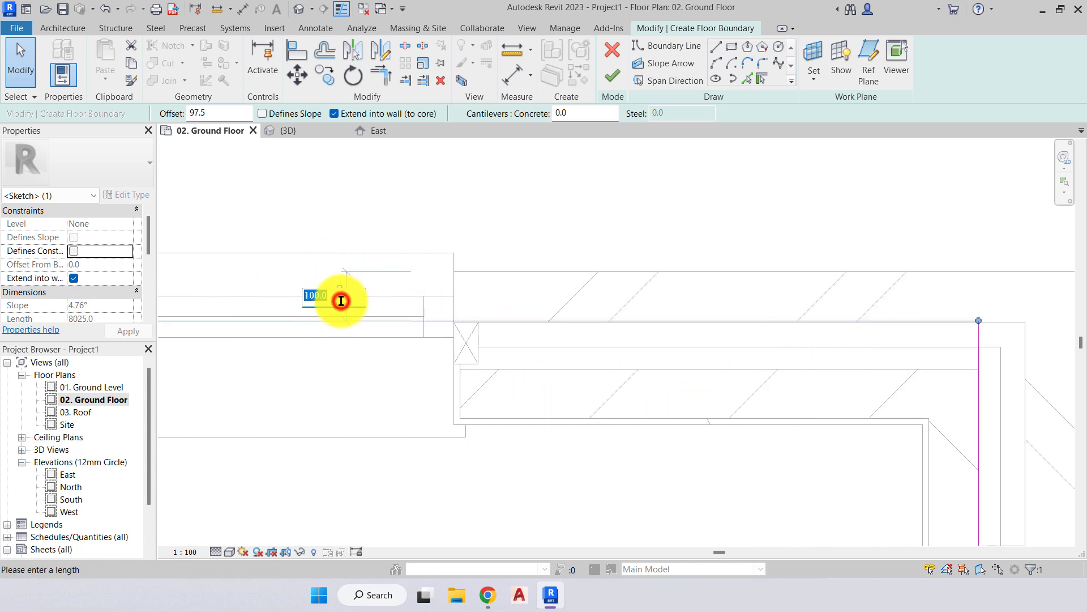
pyautogui.press('Escape')
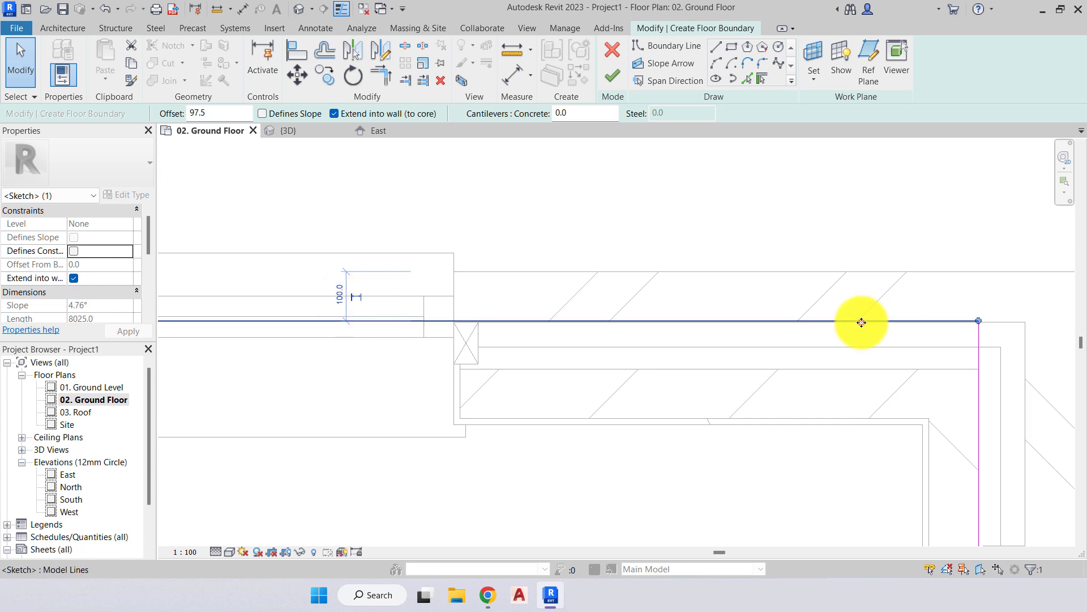
pyautogui.moveTo(861, 321); pyautogui.dragTo(862, 369)
pyautogui.press('Escape')
pyautogui.moveTo(862, 369); pyautogui.dragTo(719, 401, button='middle')
pyautogui.scroll(-5, 792, 307)
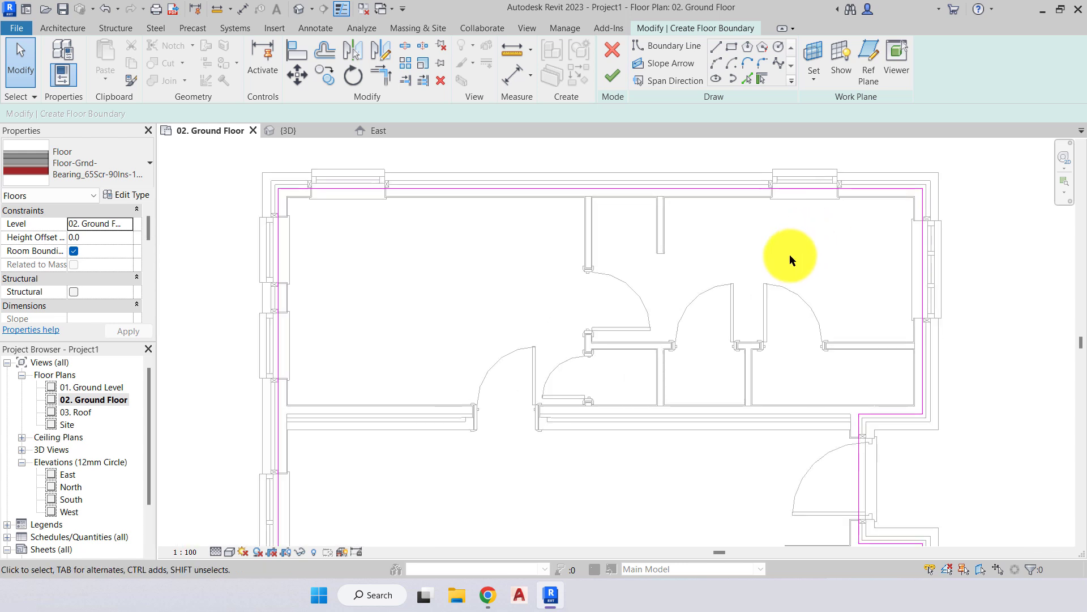
# Finish the floor boundary, accept joining and cutting the overlapping volume out of the walls, and clear the selection.
pyautogui.moveTo(739, 359); pyautogui.dragTo(726, 371, button='middle')
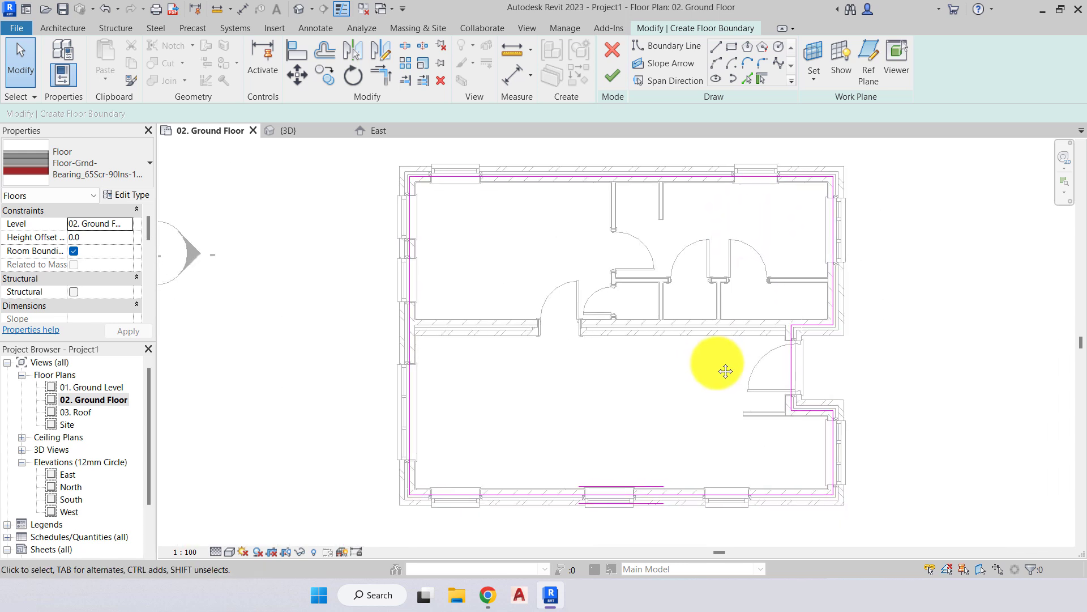
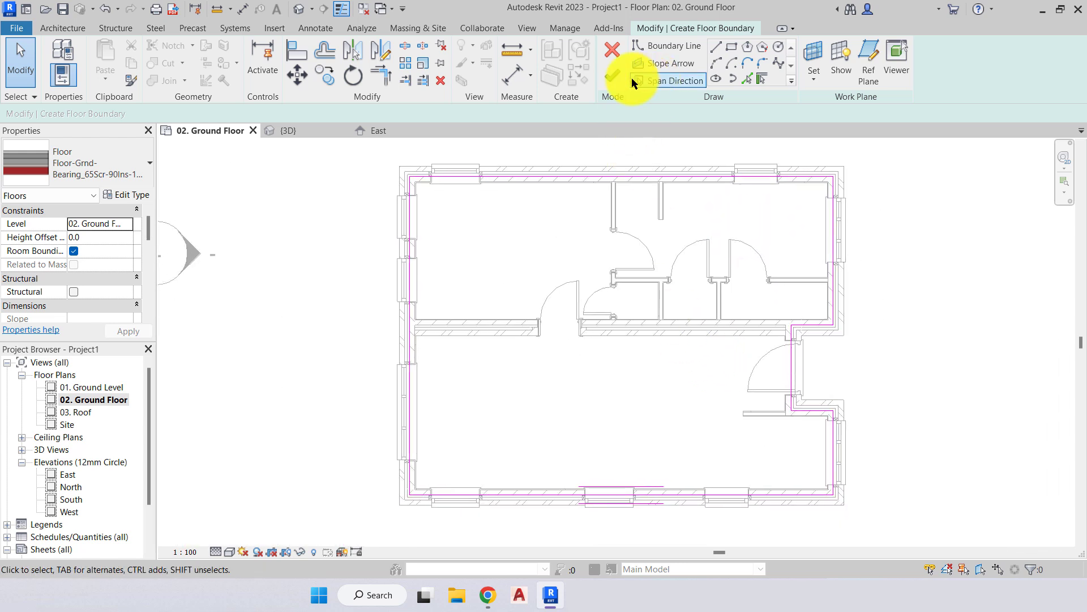
pyautogui.click(621, 78)
pyautogui.click(499, 310)
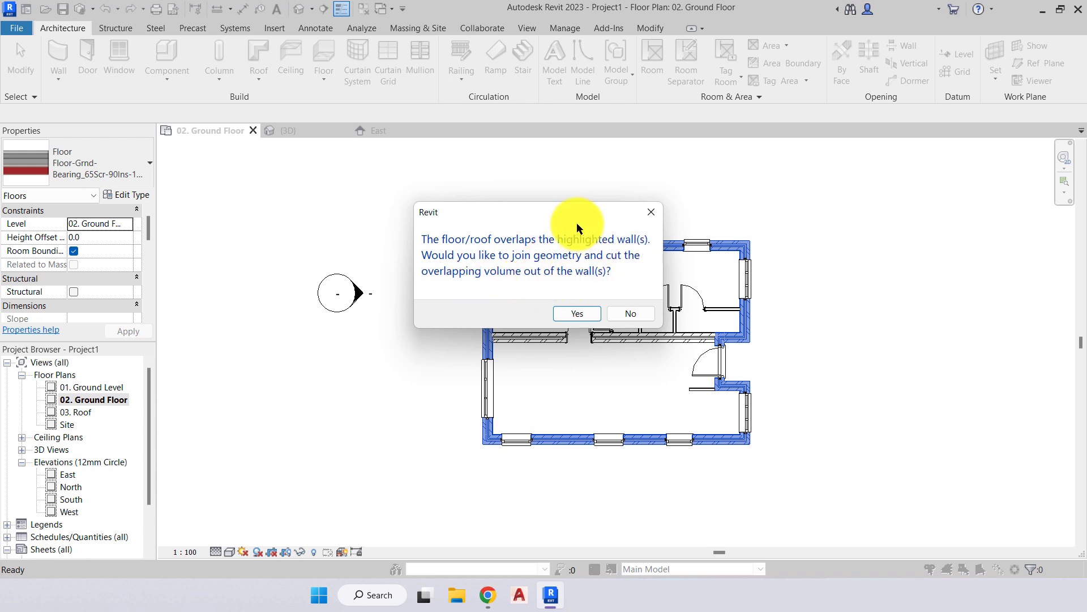
pyautogui.moveTo(575, 218); pyautogui.dragTo(372, 211)
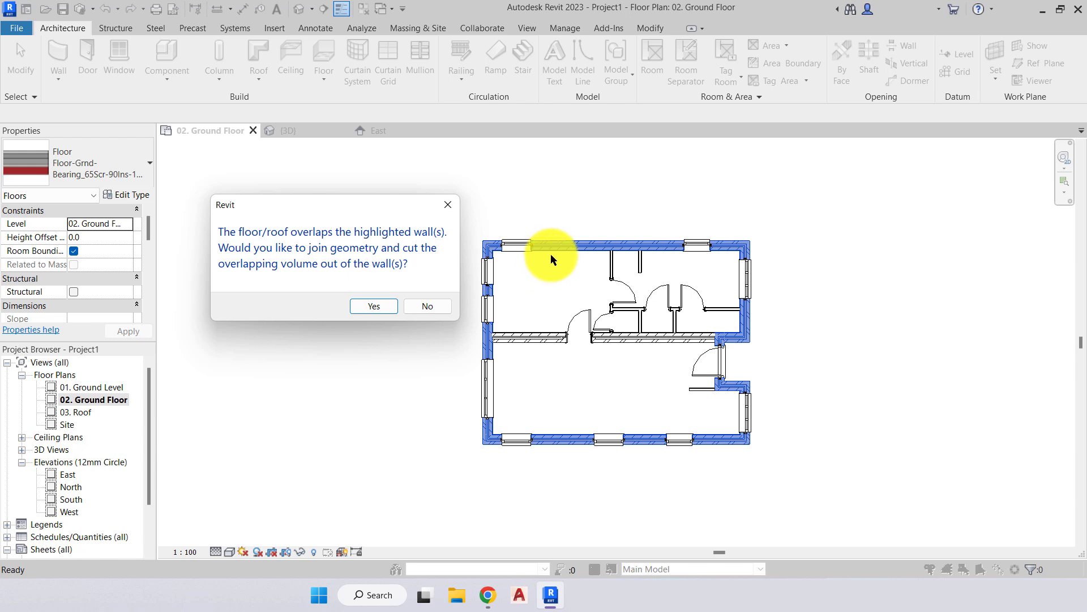
pyautogui.click(374, 306)
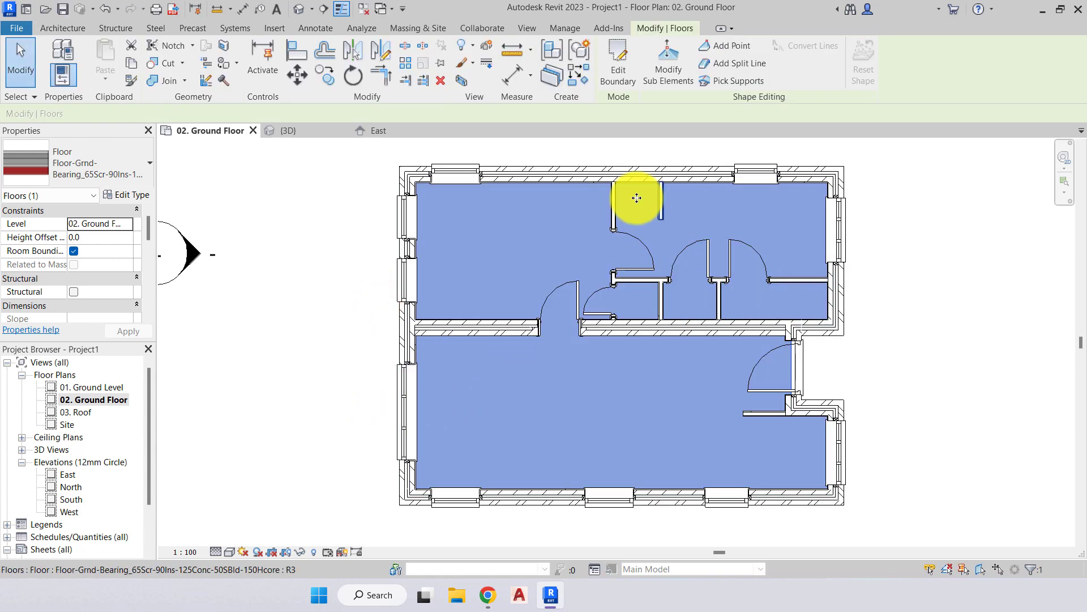
pyautogui.click(325, 278)
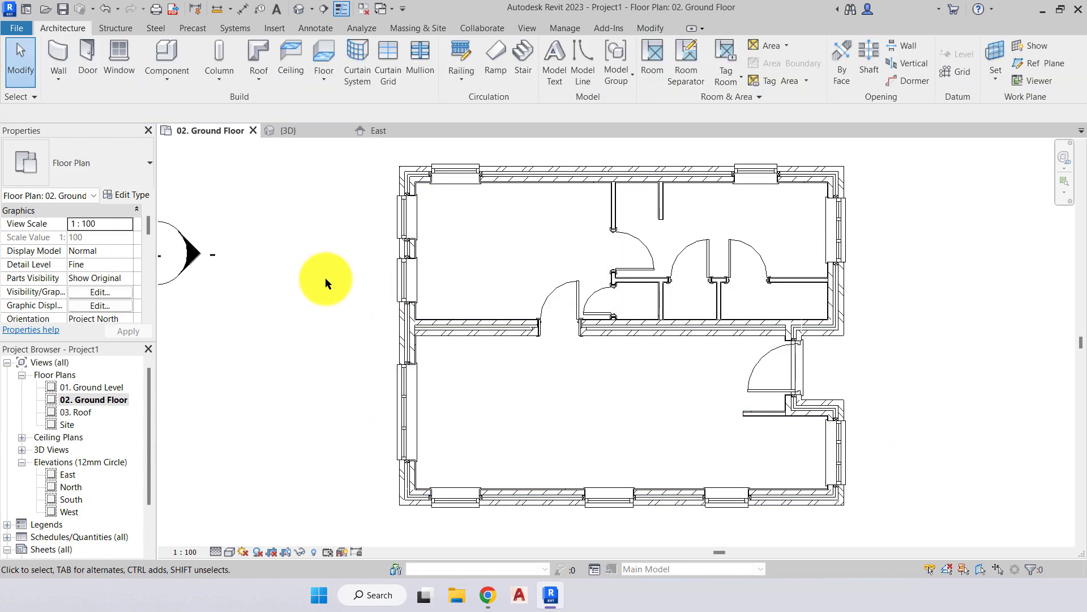
# Inspect the building in the 3D view and return to the 02. Ground Floor plan.
pyautogui.click(285, 131)
pyautogui.keyDown('shift'); pyautogui.moveTo(614, 281); pyautogui.dragTo(396, 317, button='middle'); pyautogui.keyUp('shift')
pyautogui.click(217, 132)
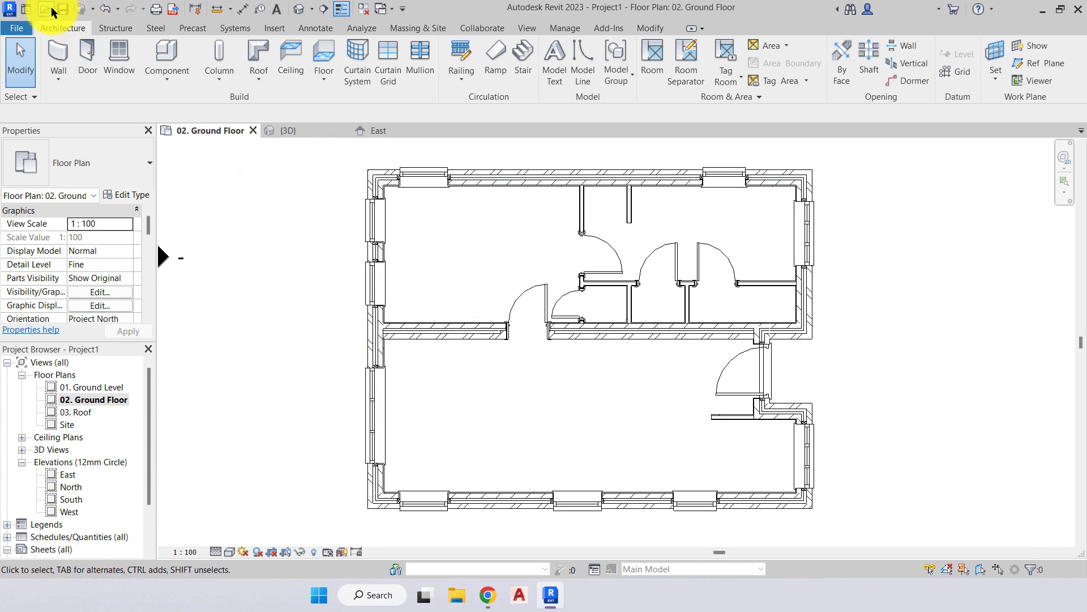
# Draw a north-south section line through the western part of the building, from beyond the north wall to beyond the south wall.
pyautogui.click(325, 10)
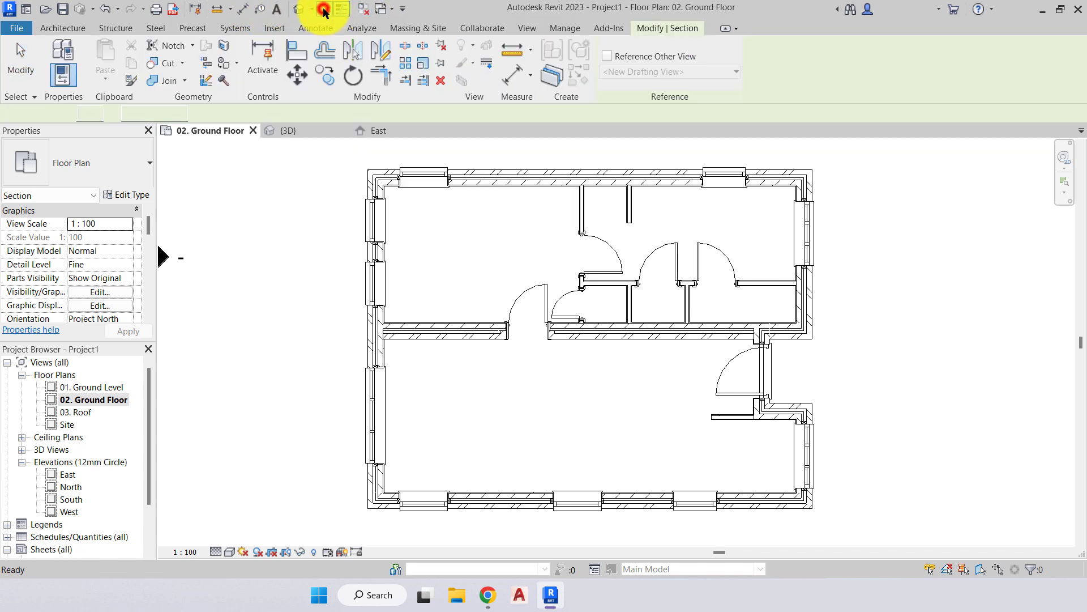
pyautogui.scroll(-2, 309, 190)
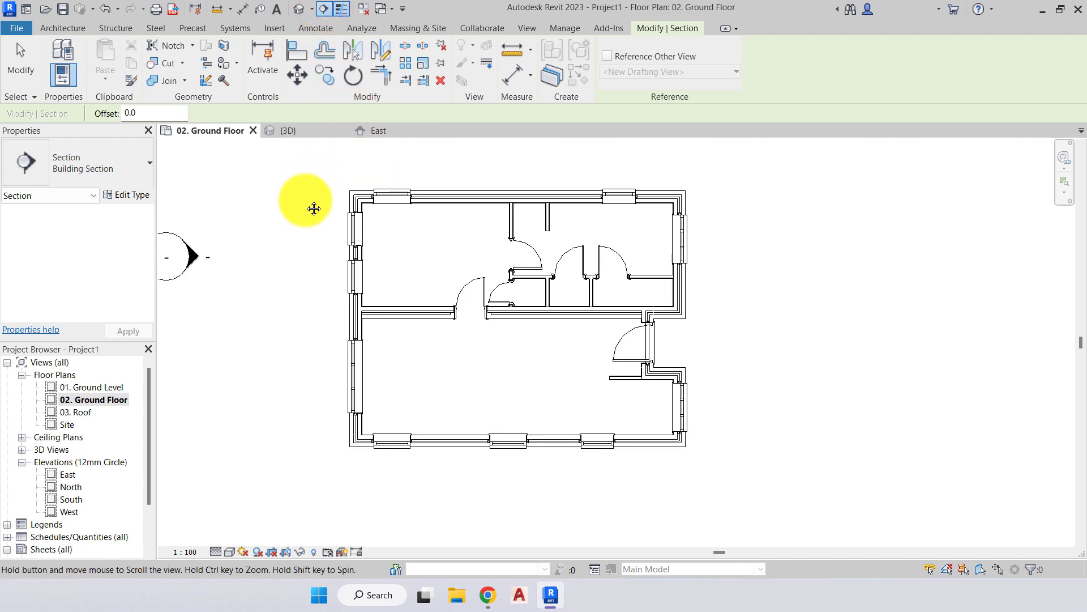
pyautogui.click(420, 162)
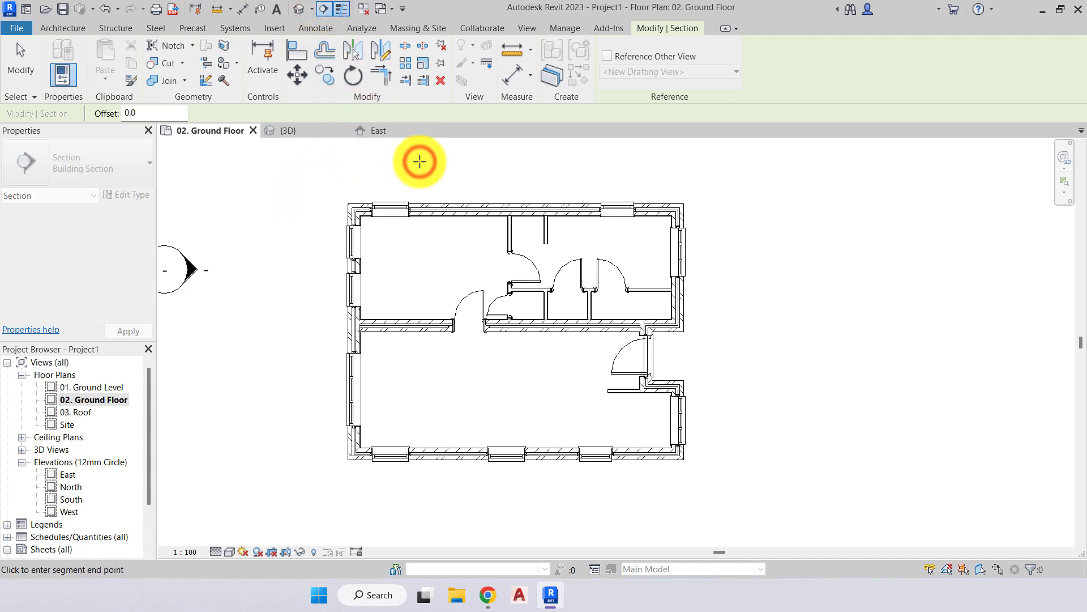
pyautogui.scroll(-1, 420, 161)
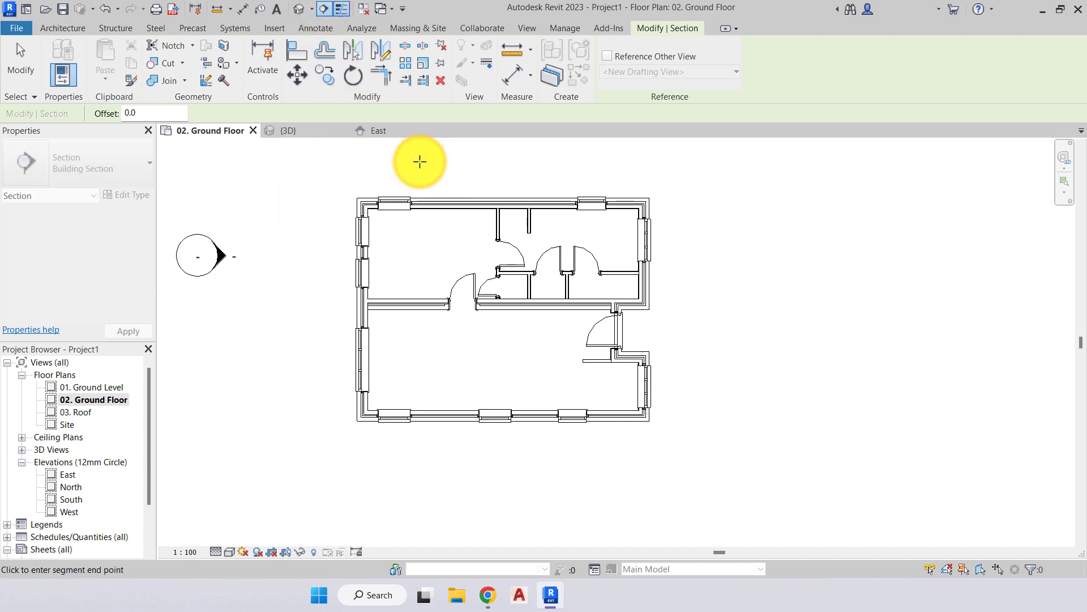
pyautogui.scroll(-1, 419, 459)
pyautogui.click(421, 459)
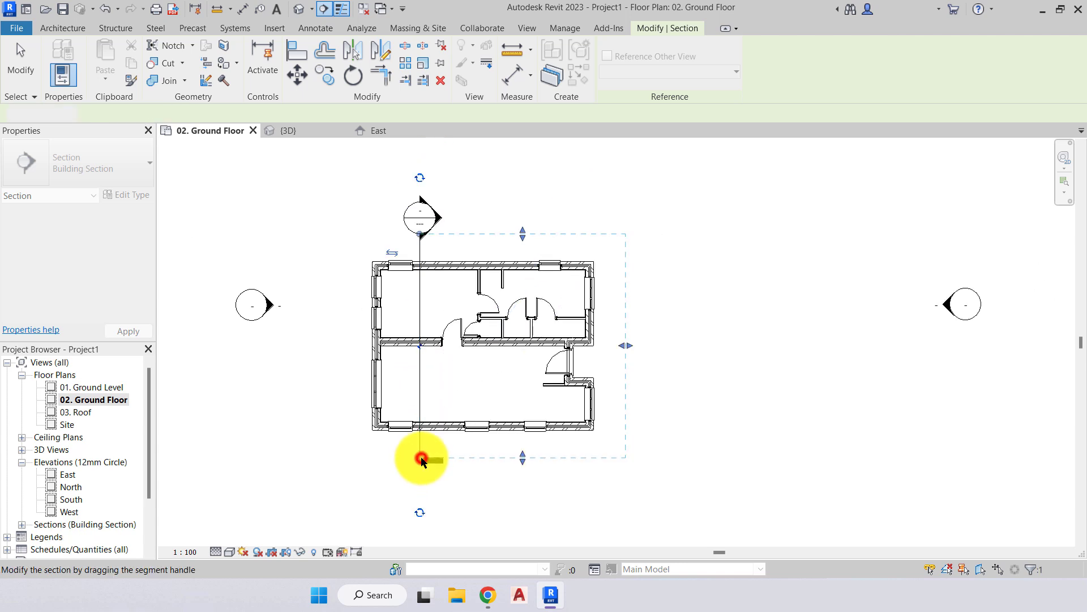
# Flip the section to look west and move its line so it cuts through the western window in the north wall.
pyautogui.scroll(2, 419, 448)
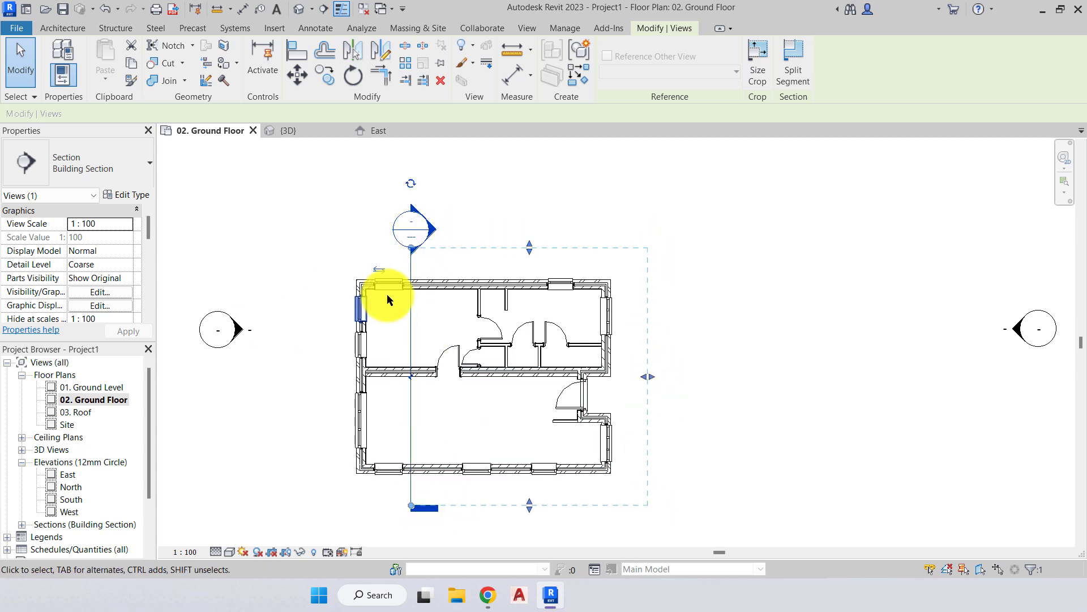
pyautogui.scroll(2, 380, 265)
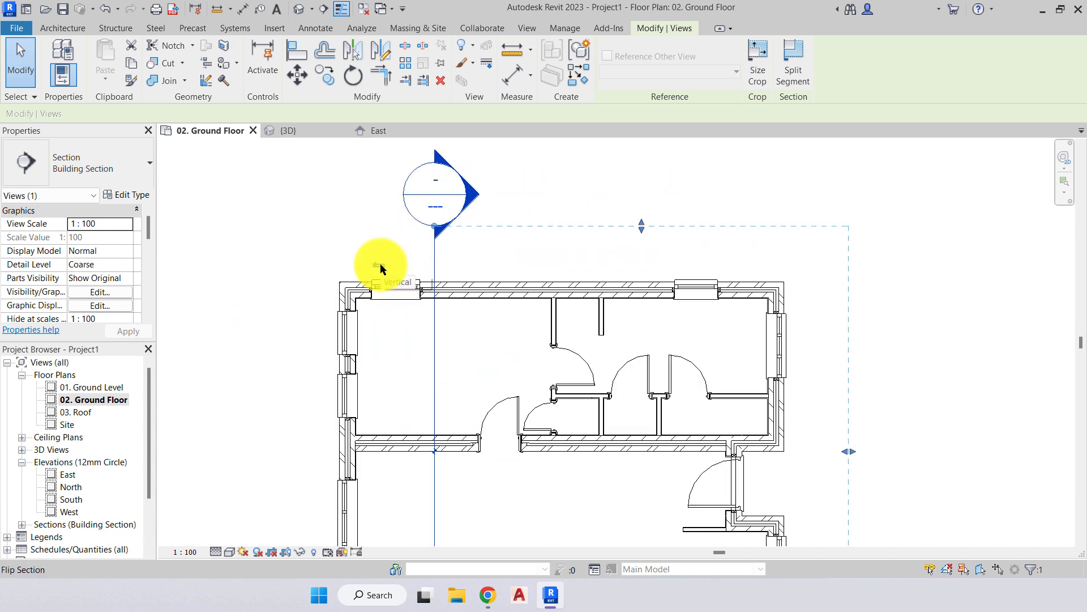
pyautogui.click(380, 264)
pyautogui.scroll(-3, 461, 221)
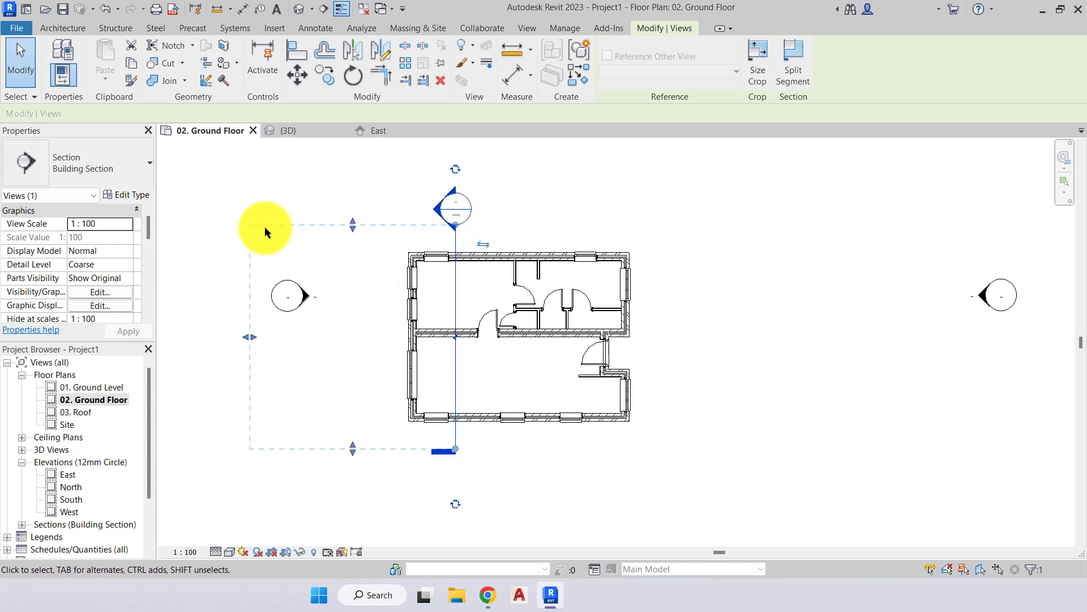
pyautogui.moveTo(359, 296); pyautogui.dragTo(447, 283, button='middle')
pyautogui.moveTo(538, 282); pyautogui.dragTo(518, 262)
# Adjust the section's view depth so it ends just beyond the west wall, and clear the selection.
pyautogui.moveTo(313, 326); pyautogui.dragTo(505, 310)
pyautogui.scroll(5, 513, 266)
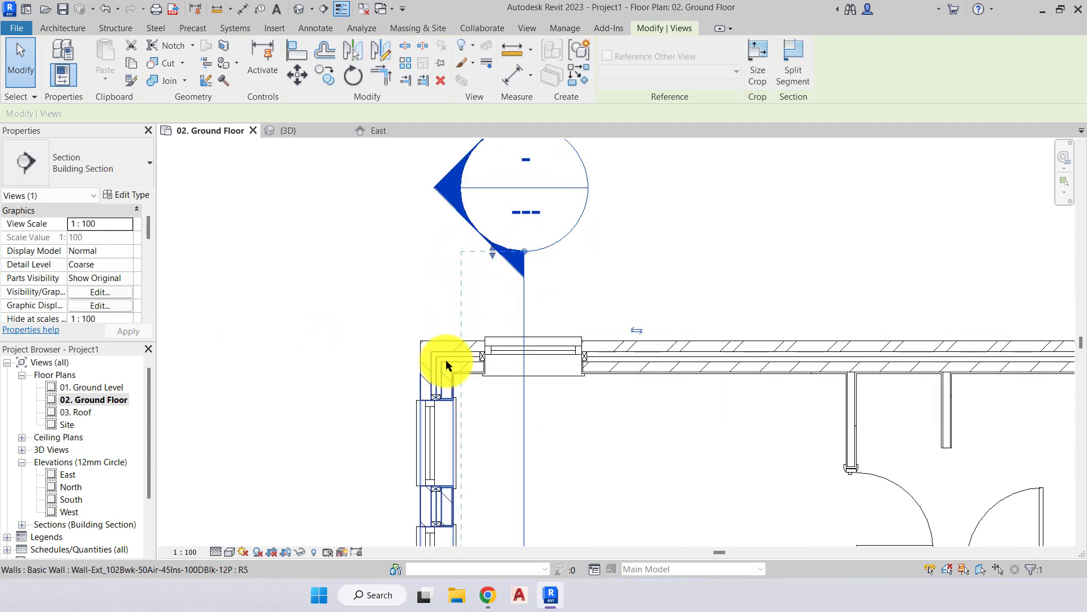
pyautogui.scroll(-5, 453, 355)
pyautogui.moveTo(455, 429); pyautogui.dragTo(383, 433)
pyautogui.moveTo(437, 461); pyautogui.dragTo(419, 400, button='middle')
pyautogui.scroll(-1, 428, 330)
pyautogui.scroll(-1, 429, 331)
pyautogui.moveTo(422, 377)
pyautogui.mouseDown()
pyautogui.moveTo(422, 486)
pyautogui.moveTo(425, 378)
pyautogui.mouseUp()
pyautogui.scroll(3, 424, 311)
pyautogui.click(424, 300)
pyautogui.moveTo(428, 311); pyautogui.dragTo(419, 327, button='middle')
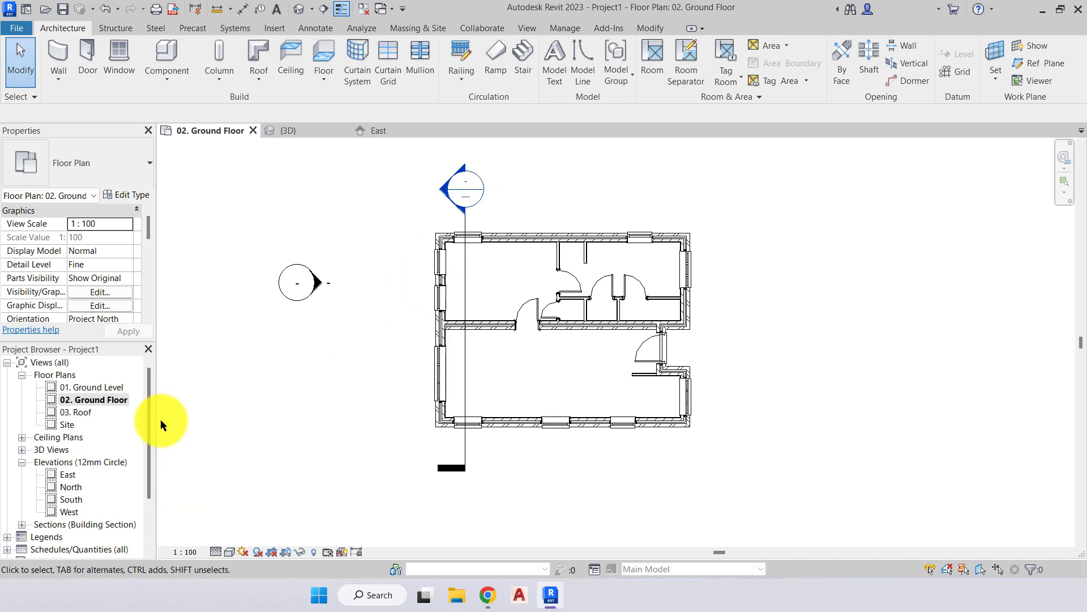
# Open the Section 1 building section view.
pyautogui.moveTo(149, 431); pyautogui.dragTo(141, 481)
pyautogui.click(53, 449)
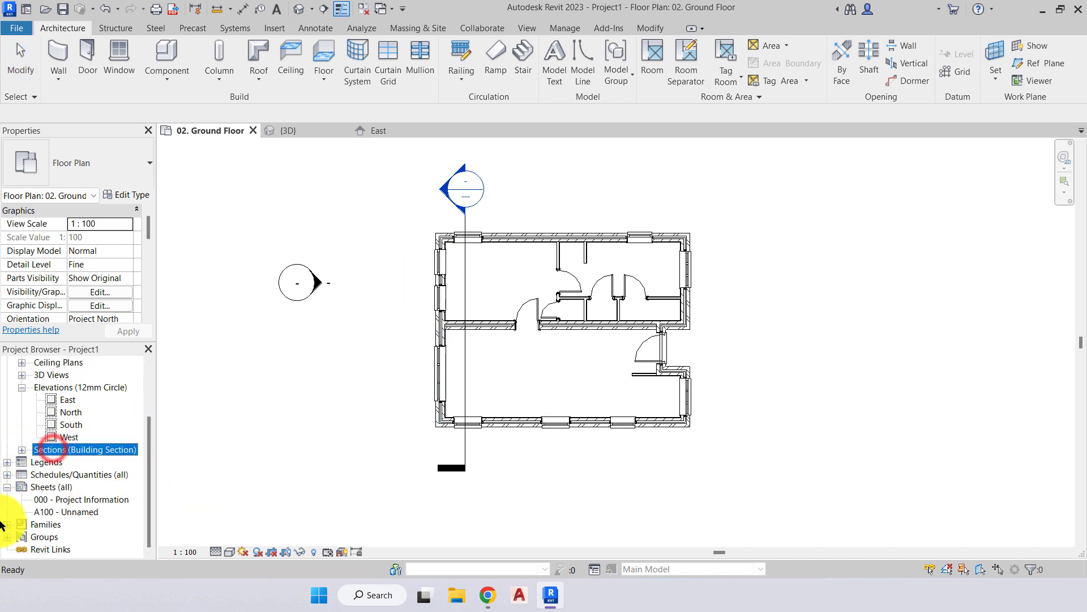
pyautogui.click(21, 450)
pyautogui.click(69, 462)
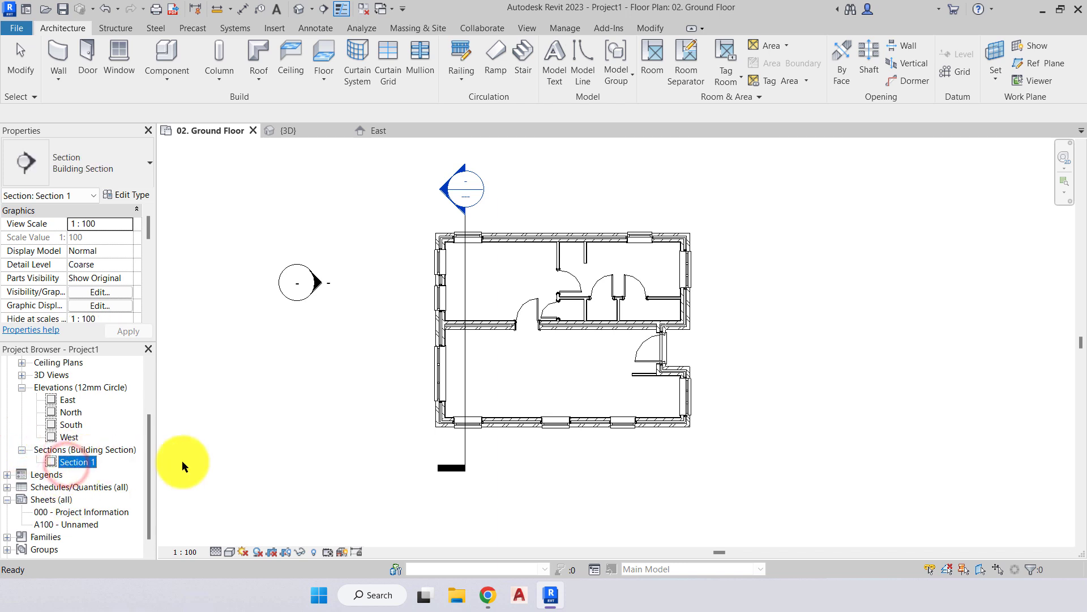
pyautogui.click(355, 431)
pyautogui.scroll(3, 459, 155)
pyautogui.doubleClick(435, 216)
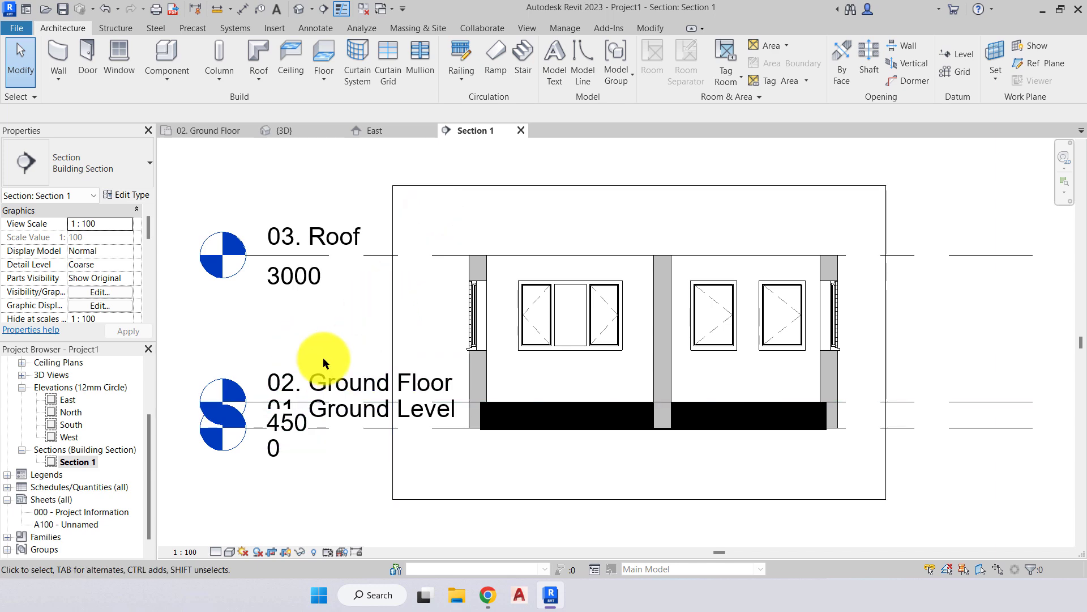
# Extend the level lines so their heads sit well clear of the section's left side, and clear the selection.
pyautogui.scroll(-2, 883, 266)
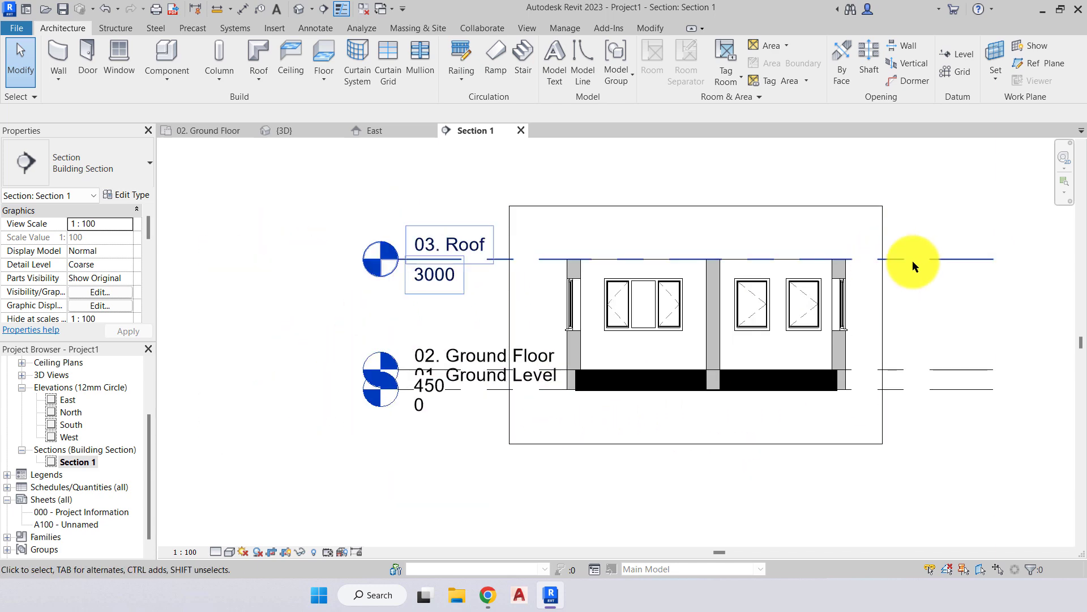
pyautogui.click(907, 259)
pyautogui.moveTo(390, 260); pyautogui.dragTo(184, 260)
pyautogui.scroll(5, 725, 341)
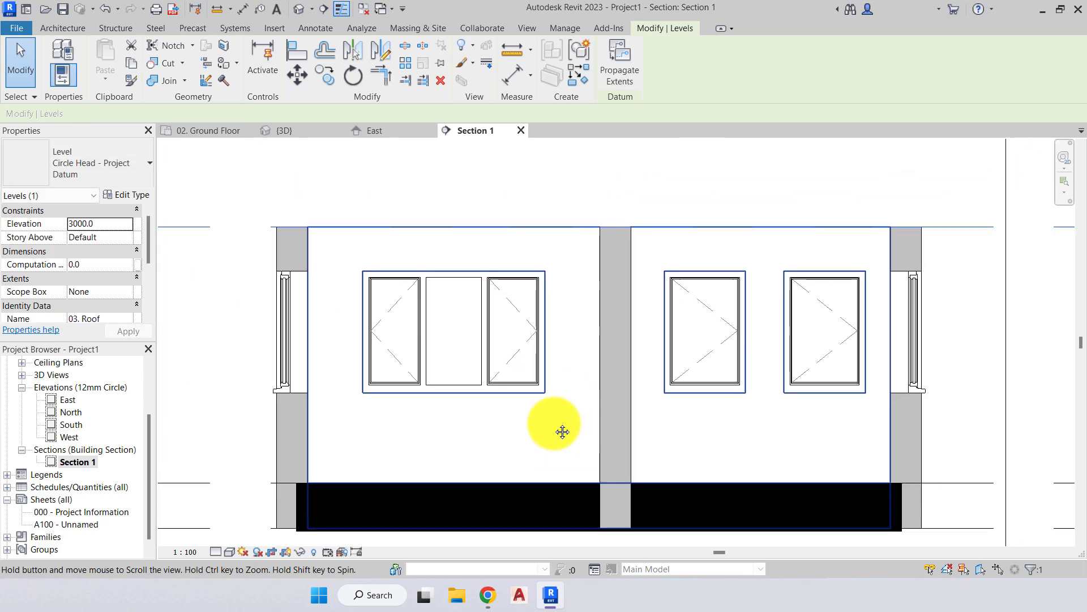
pyautogui.moveTo(569, 392); pyautogui.dragTo(571, 353, button='middle')
pyautogui.press('Escape')
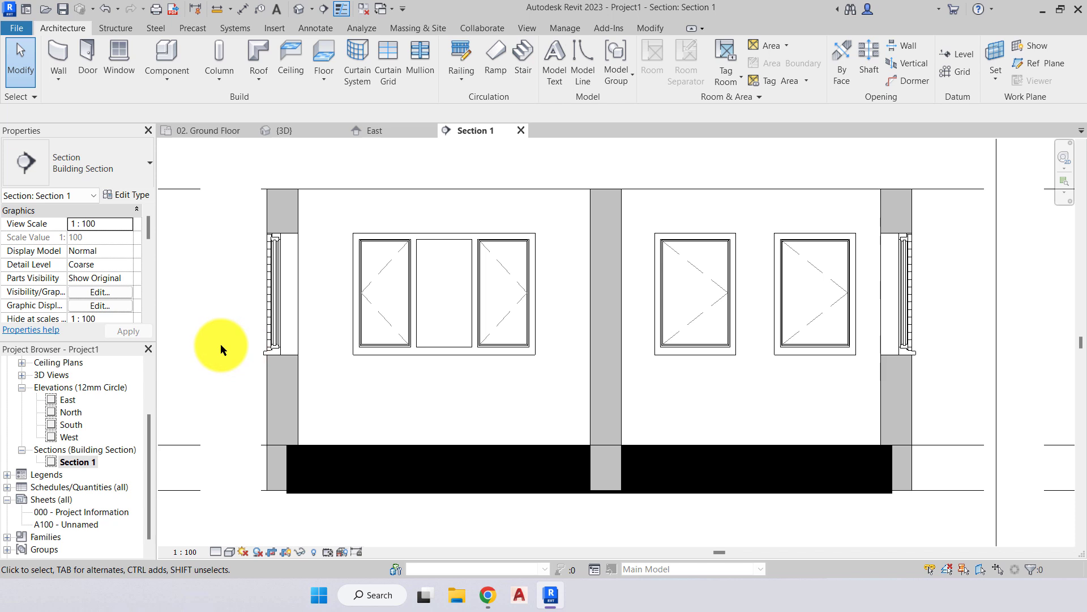
# Set the section view's detail level to Fine and examine how the south wall's blockwork meets the floor layers.
pyautogui.click(222, 538)
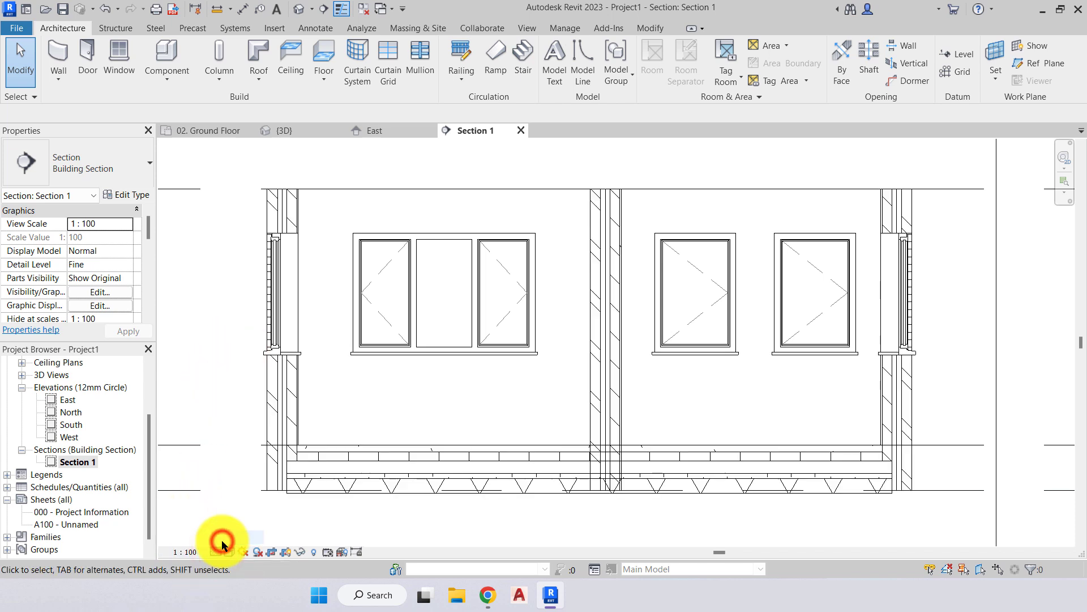
pyautogui.scroll(4, 314, 487)
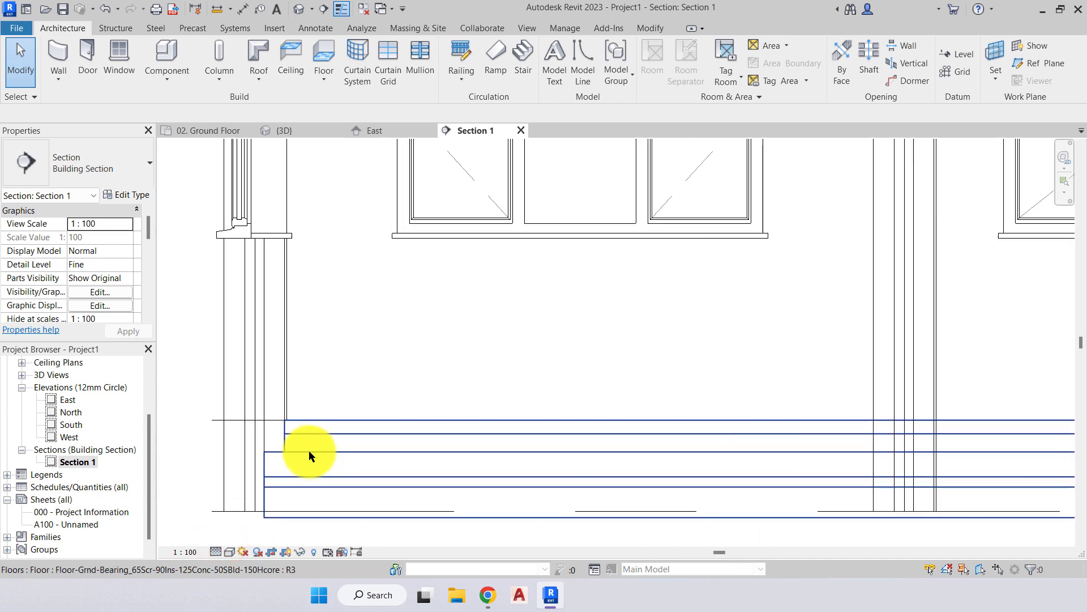
pyautogui.click(269, 289)
pyautogui.scroll(3, 284, 464)
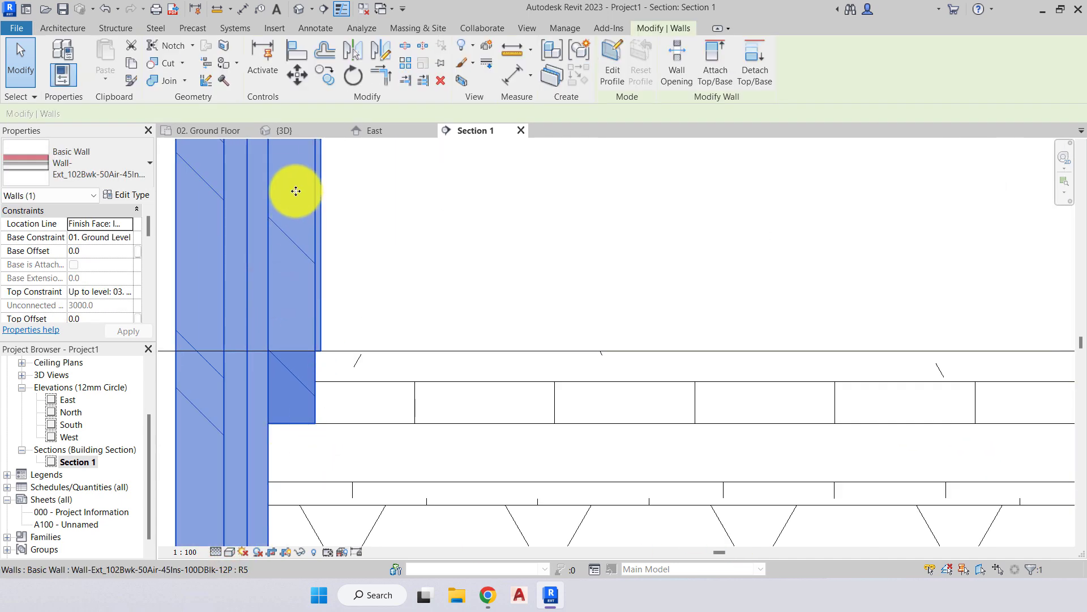
pyautogui.scroll(-2, 292, 437)
pyautogui.press('Escape')
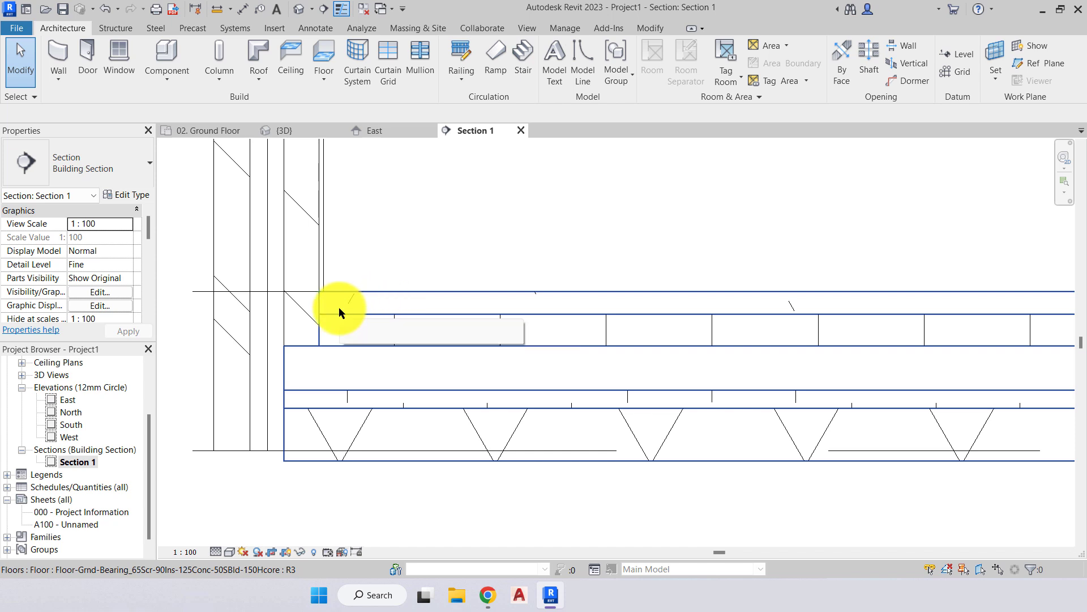
pyautogui.scroll(2, 338, 307)
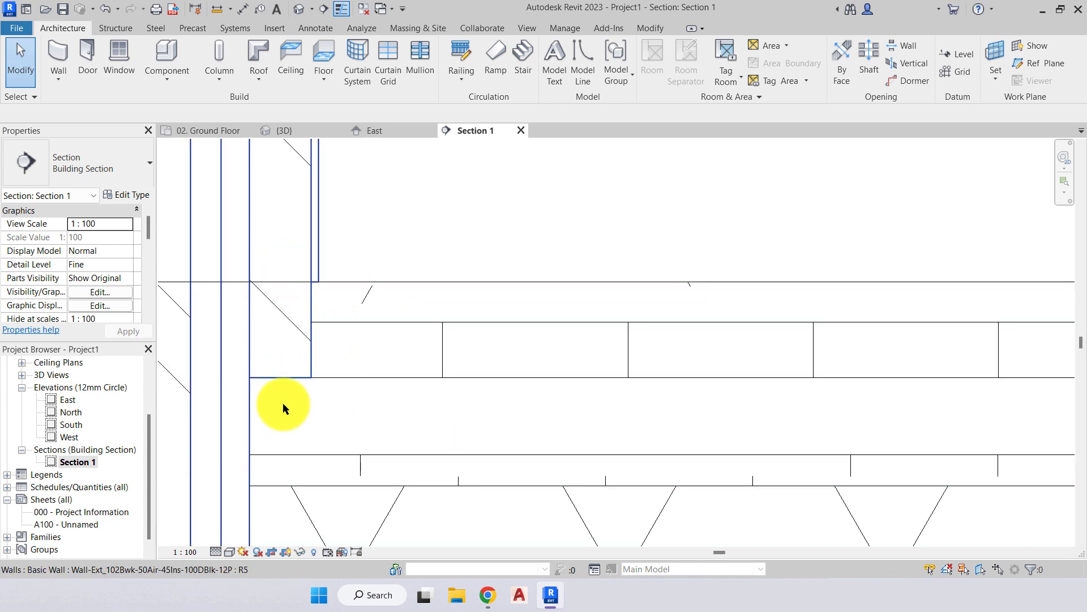
pyautogui.moveTo(286, 420); pyautogui.dragTo(413, 342, button='middle')
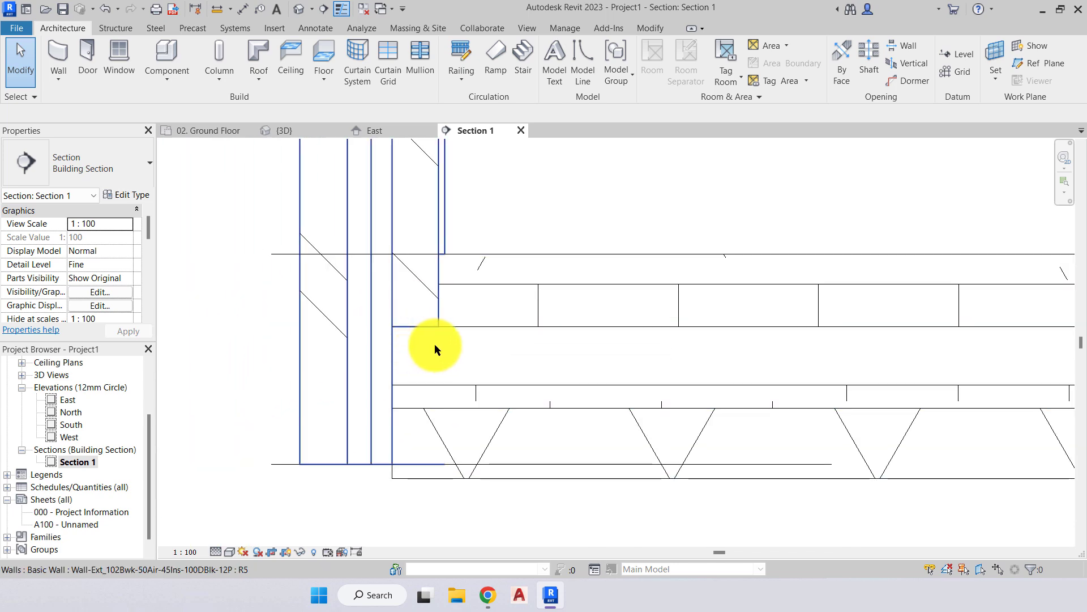
# Set the section view's visual style to Realistic.
pyautogui.click(231, 551)
pyautogui.click(232, 535)
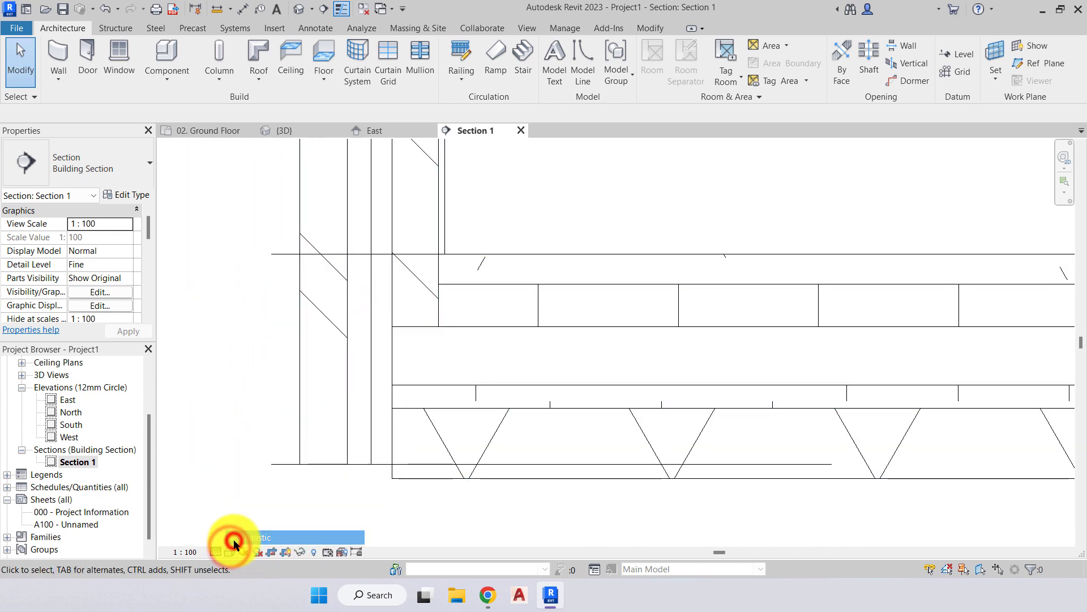
pyautogui.moveTo(432, 311); pyautogui.dragTo(392, 362, button='middle')
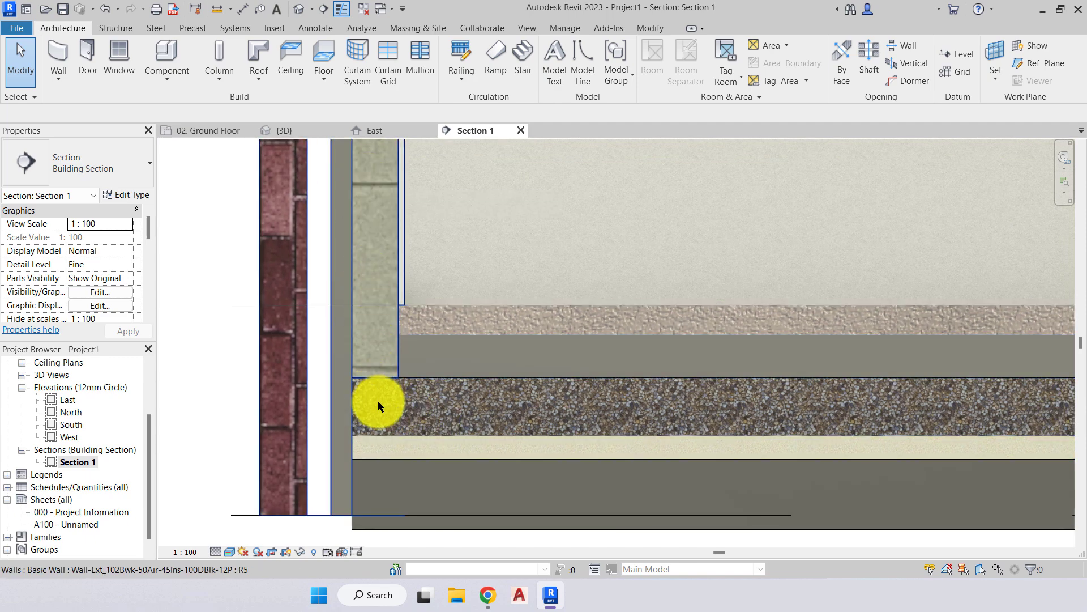
# Examine the junctions between the floor layers and the cavity walls at both ends of the section.
pyautogui.scroll(1, 396, 374)
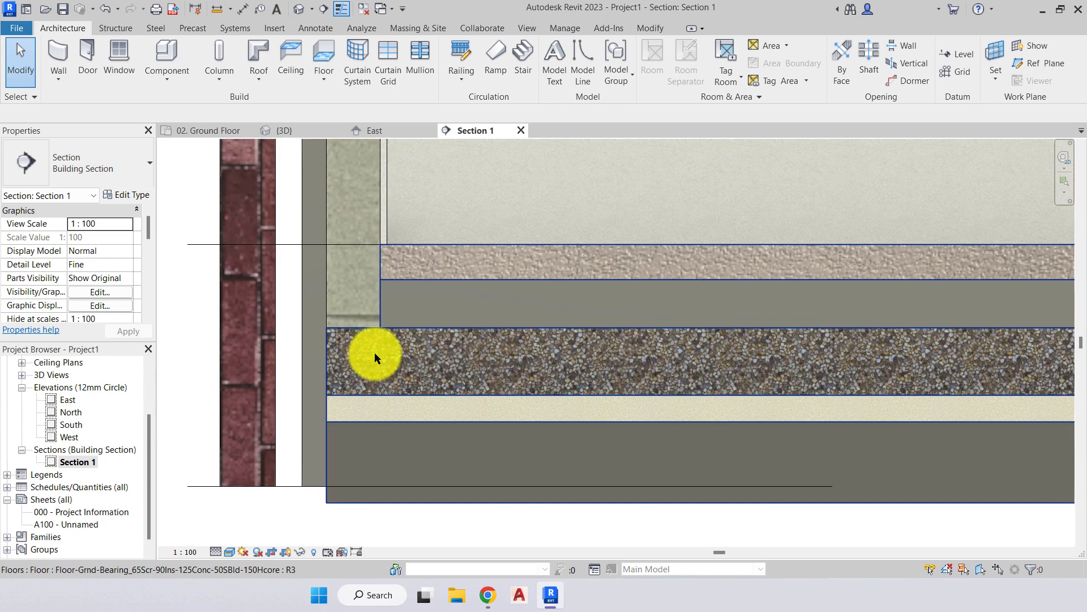
pyautogui.scroll(-1, 376, 357)
pyautogui.moveTo(377, 382); pyautogui.dragTo(367, 428, button='middle')
pyautogui.scroll(-4, 359, 420)
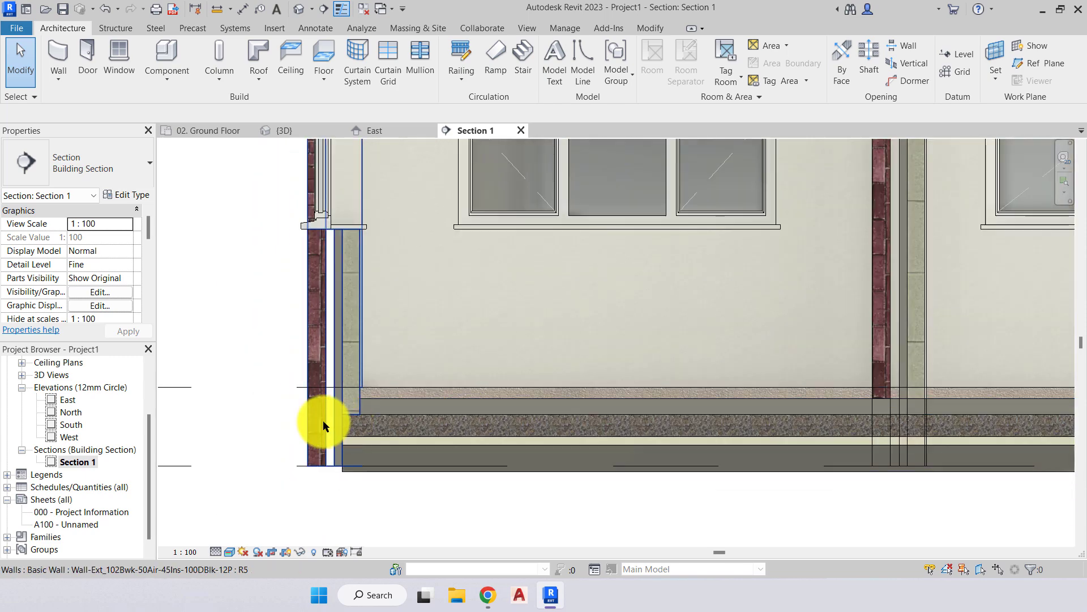
pyautogui.scroll(-3, 280, 405)
pyautogui.moveTo(243, 381); pyautogui.dragTo(243, 425, button='middle')
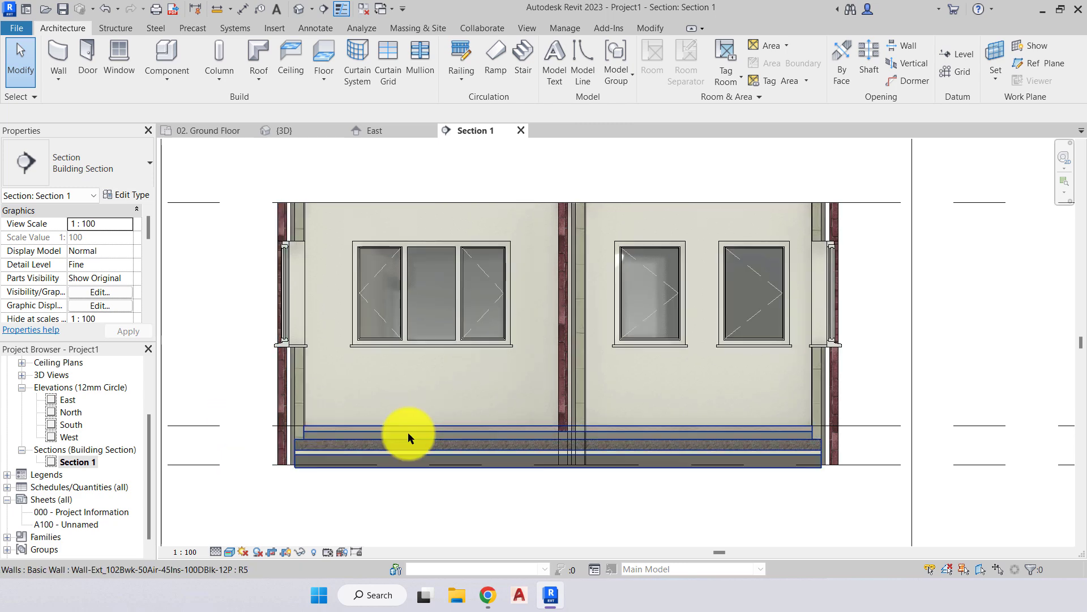
pyautogui.scroll(4, 831, 450)
pyautogui.moveTo(814, 436); pyautogui.dragTo(619, 357, button='middle')
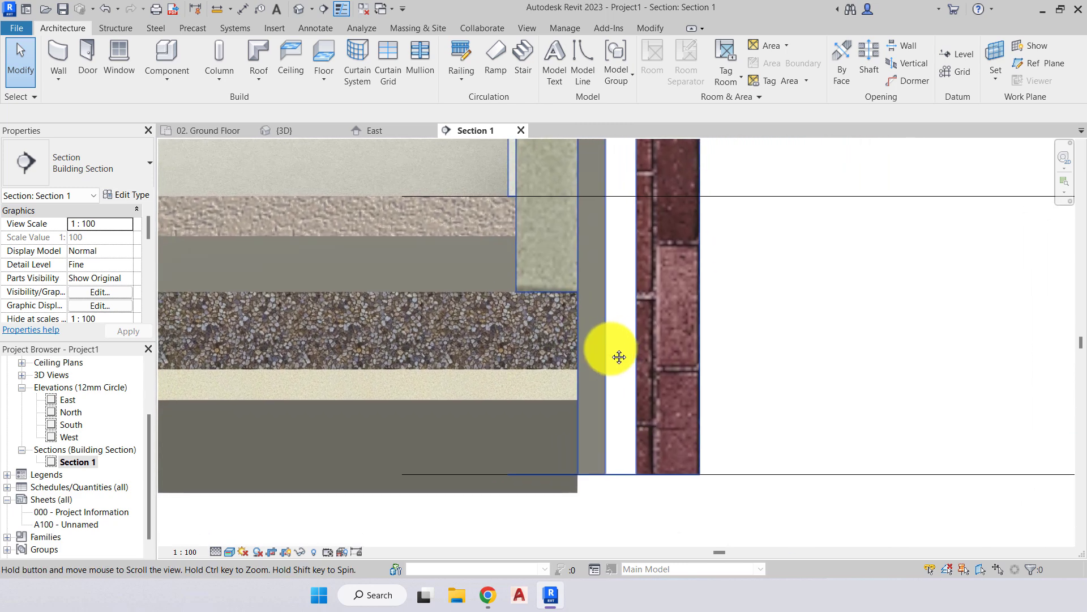
# Move the section line east in the 02. Ground Floor plan so it cuts through the interior partition walls.
pyautogui.click(194, 133)
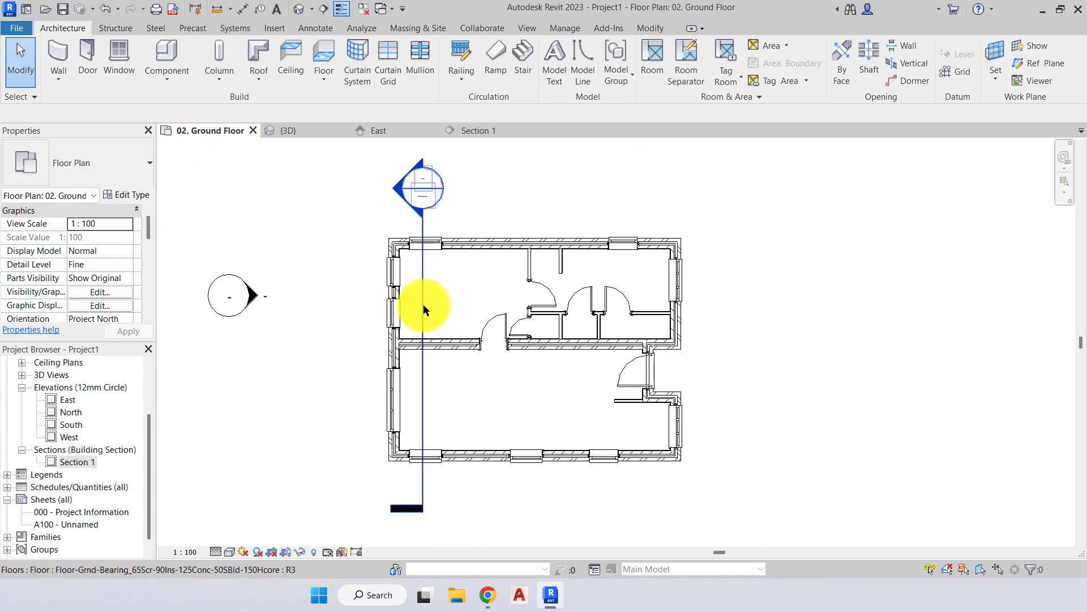
pyautogui.click(425, 301)
pyautogui.moveTo(425, 297); pyautogui.dragTo(558, 272)
pyautogui.press('Escape')
# Examine in Section 1 how the base of the interior partition between the two doors meets the floor layers.
pyautogui.click(496, 132)
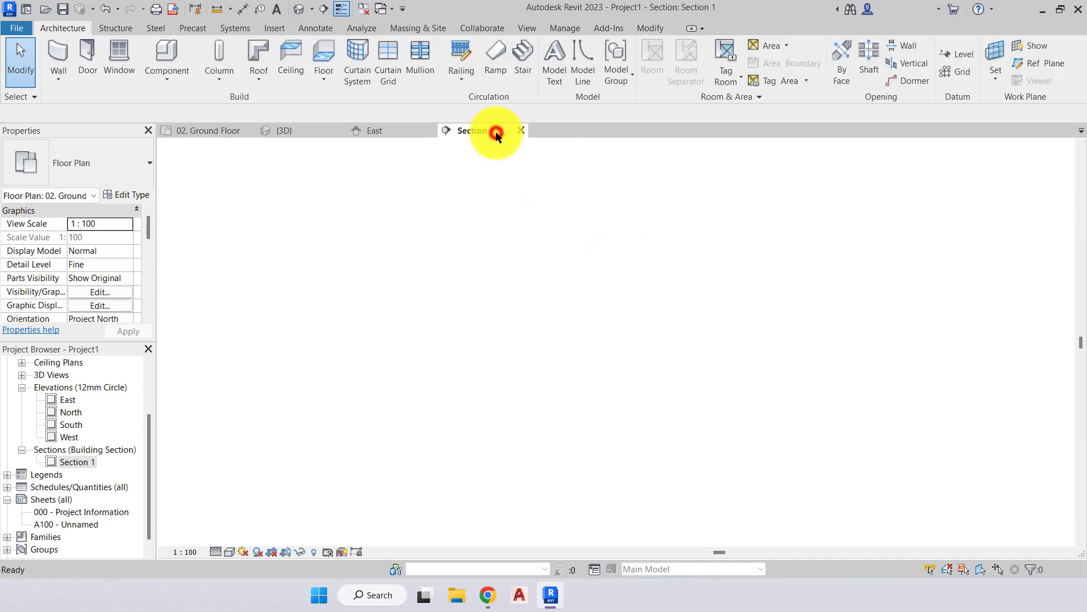
pyautogui.scroll(5, 525, 364)
pyautogui.moveTo(495, 379); pyautogui.dragTo(696, 448, button='middle')
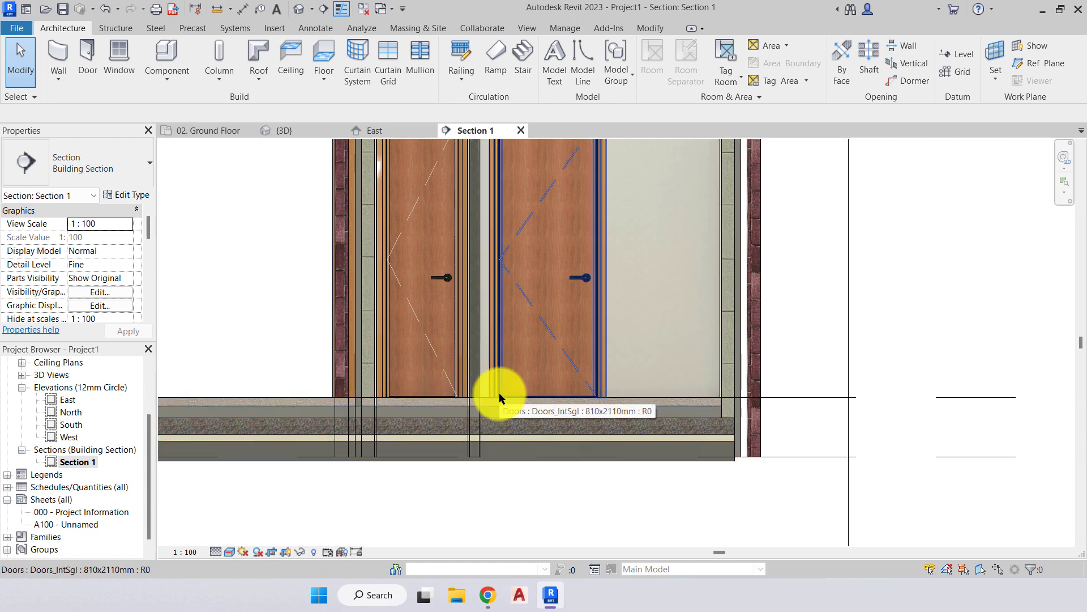
pyautogui.scroll(2, 487, 397)
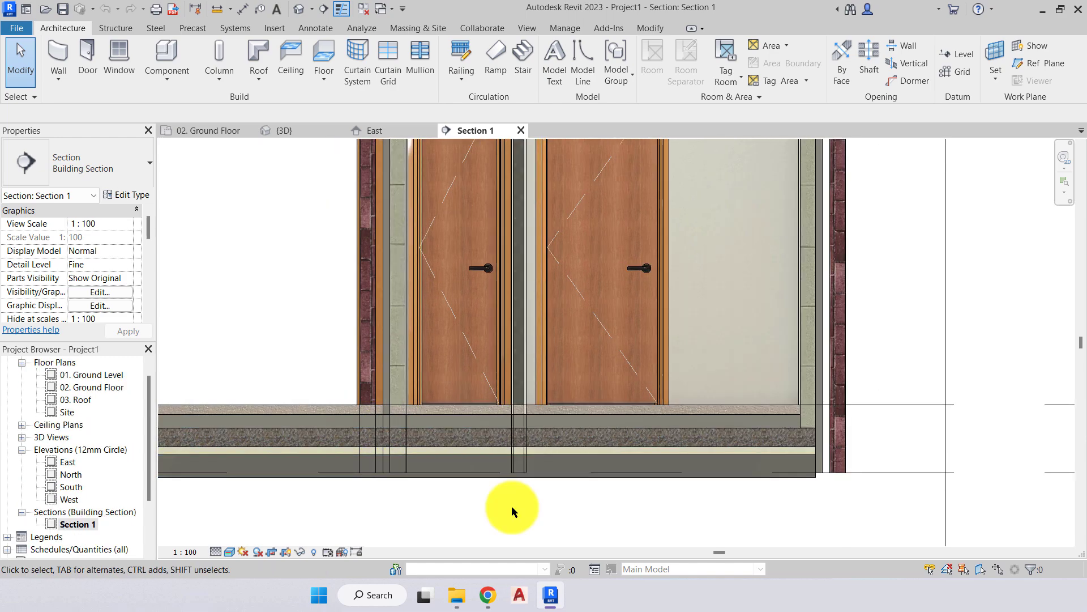
pyautogui.scroll(2, 529, 403)
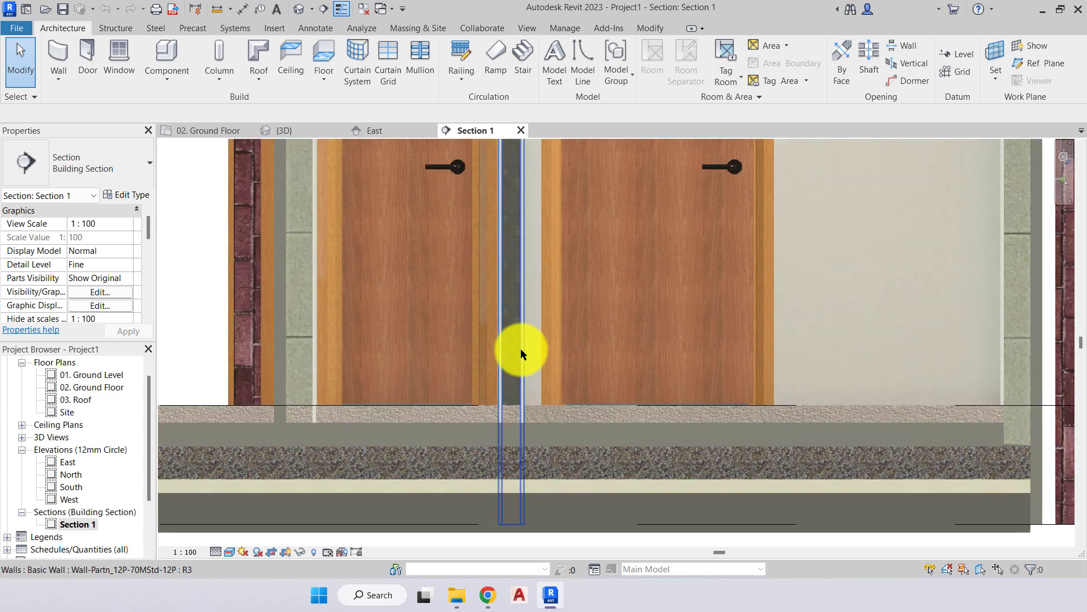
pyautogui.click(506, 365)
pyautogui.scroll(3, 516, 488)
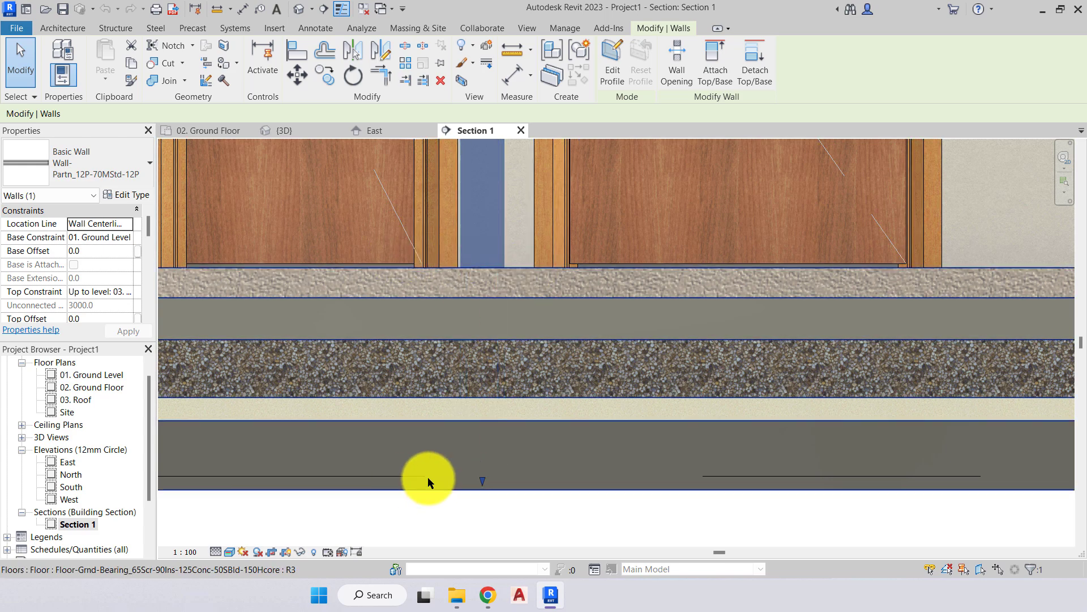
pyautogui.scroll(-4, 489, 470)
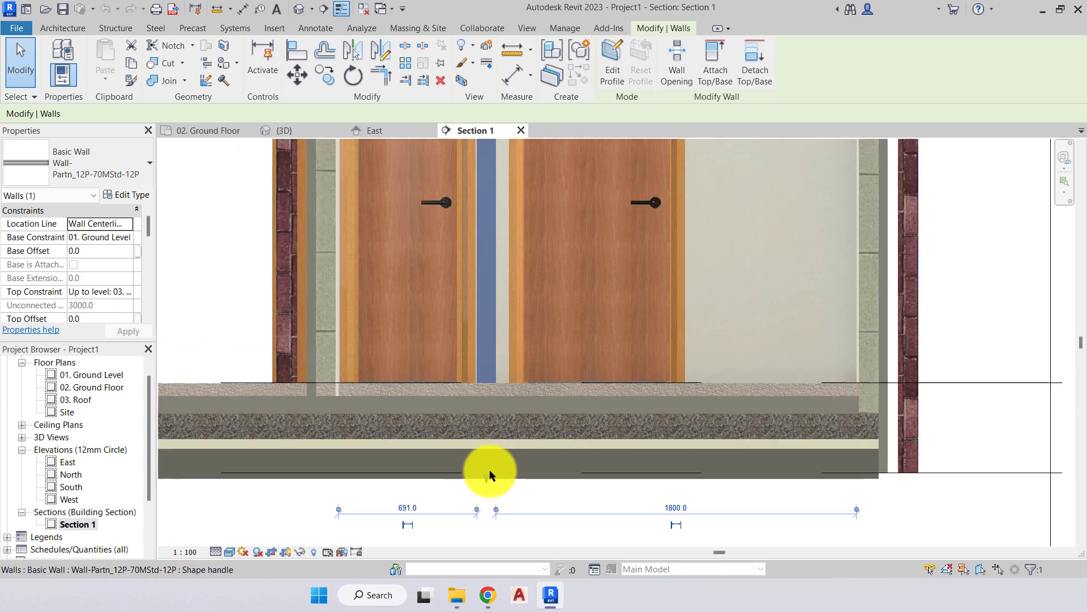
pyautogui.scroll(-2, 518, 514)
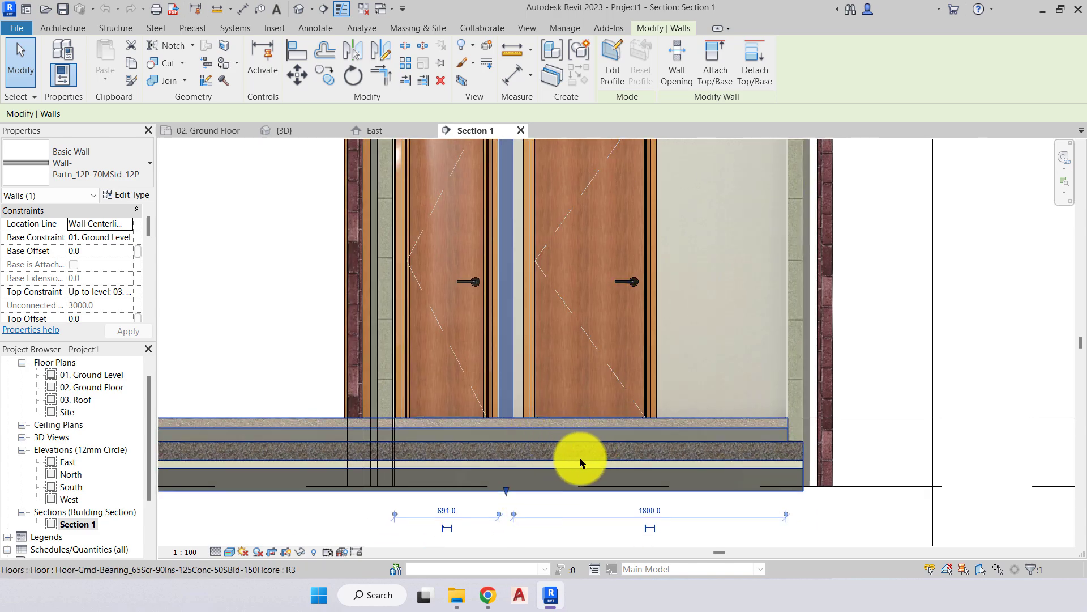
pyautogui.click(320, 371)
# Set the base constraint of the six interior partition walls to 02. Ground Floor in the plan, and clear the selection.
pyautogui.click(221, 130)
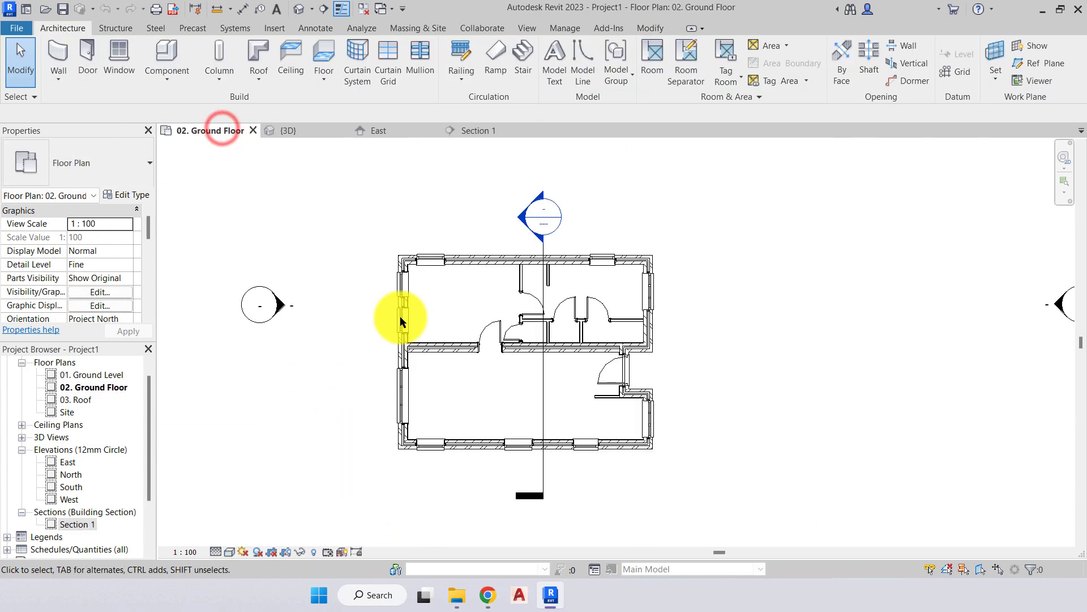
pyautogui.scroll(5, 553, 280)
pyautogui.moveTo(494, 280); pyautogui.dragTo(399, 260, button='middle')
pyautogui.click(361, 237)
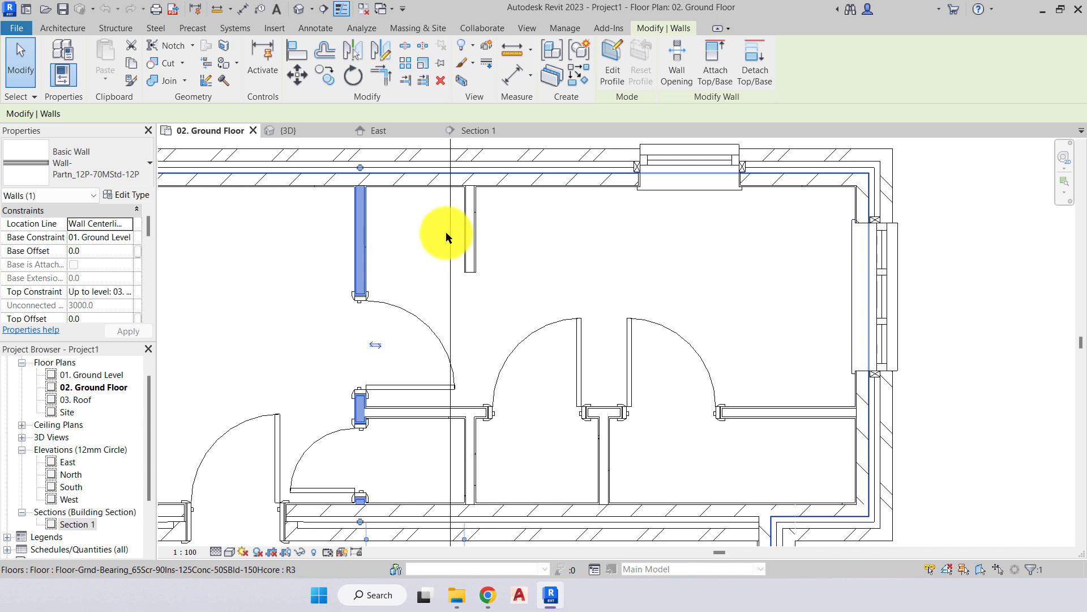
pyautogui.keyDown('ctrl'); pyautogui.click(470, 231); pyautogui.keyUp('ctrl')
pyautogui.keyDown('ctrl'); pyautogui.click(408, 413); pyautogui.keyUp('ctrl')
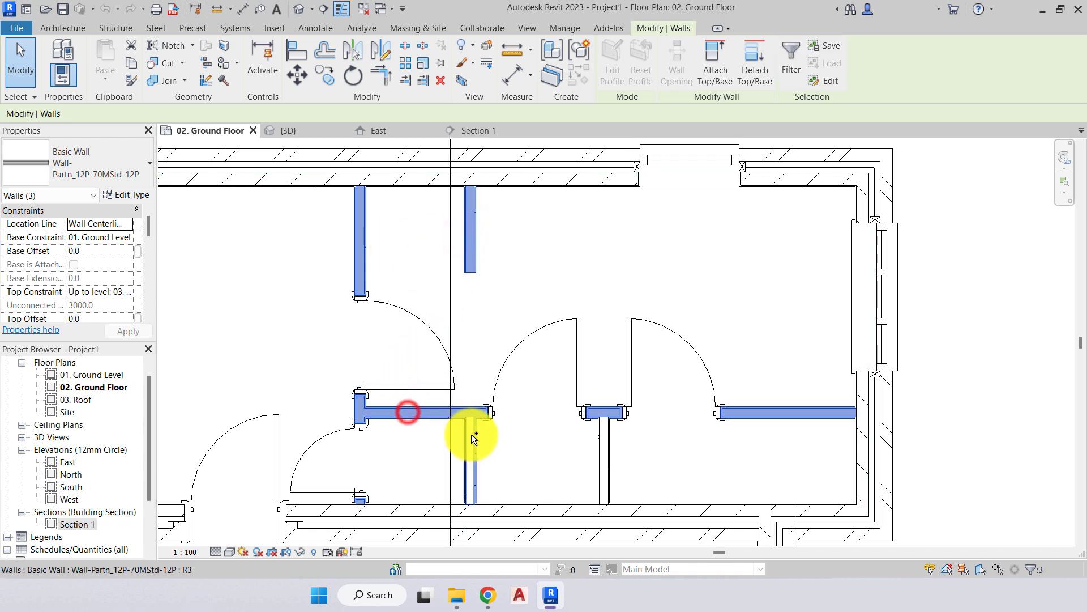
pyautogui.keyDown('ctrl'); pyautogui.click(471, 433); pyautogui.keyUp('ctrl')
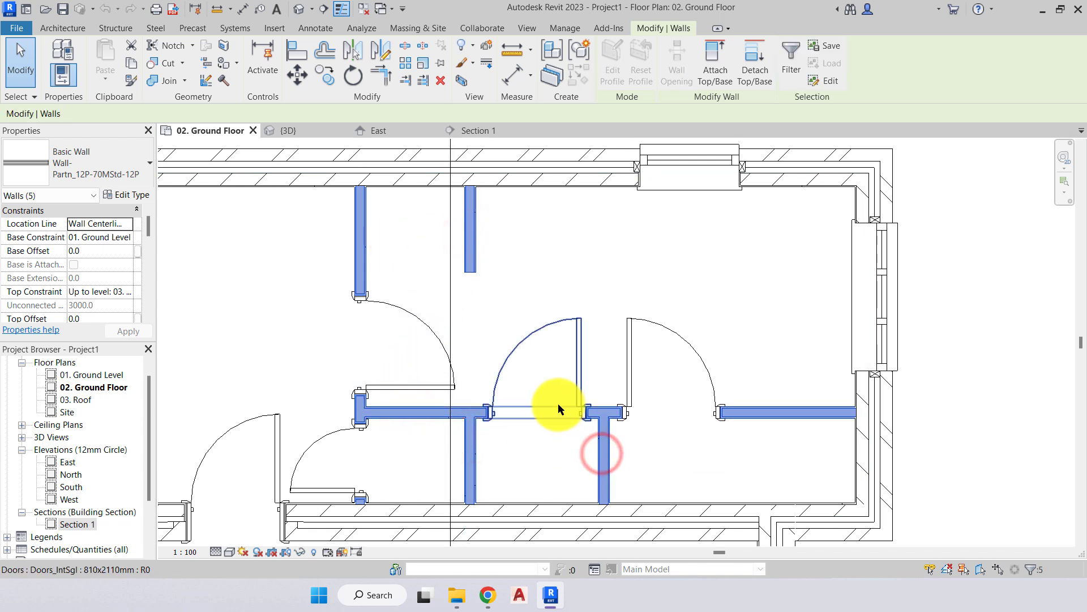
pyautogui.scroll(-2, 601, 442)
pyautogui.moveTo(619, 459); pyautogui.dragTo(583, 356, button='middle')
pyautogui.keyDown('ctrl'); pyautogui.click(604, 427); pyautogui.keyUp('ctrl')
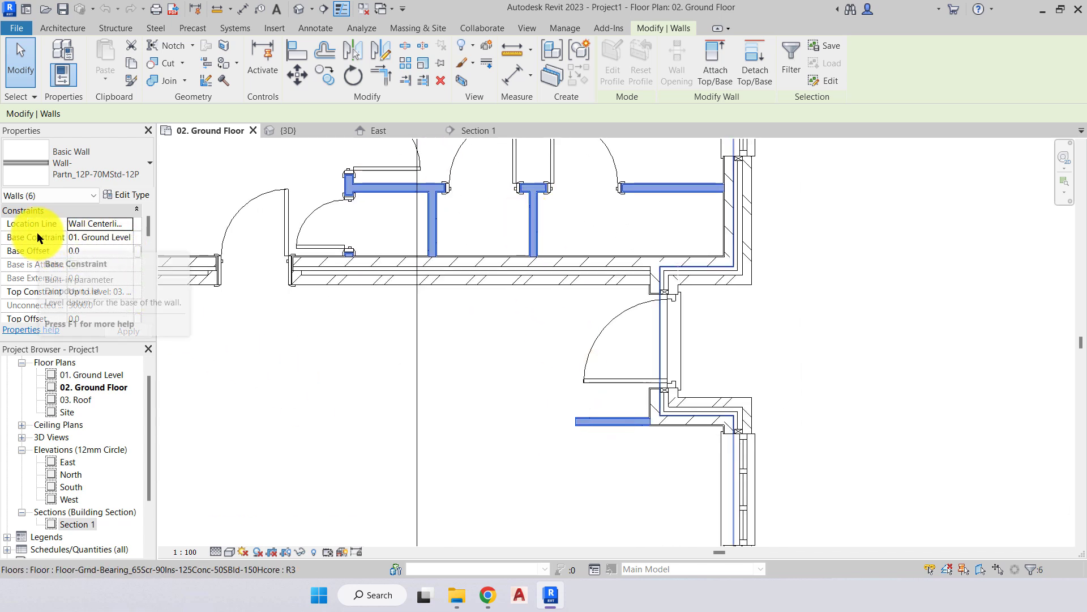
pyautogui.click(128, 238)
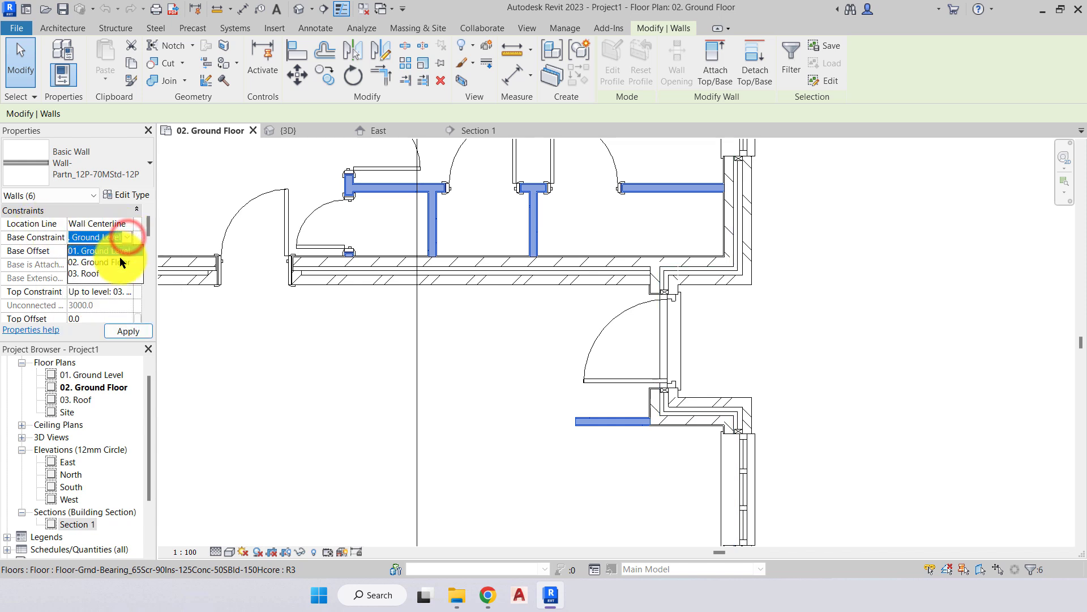
pyautogui.click(109, 263)
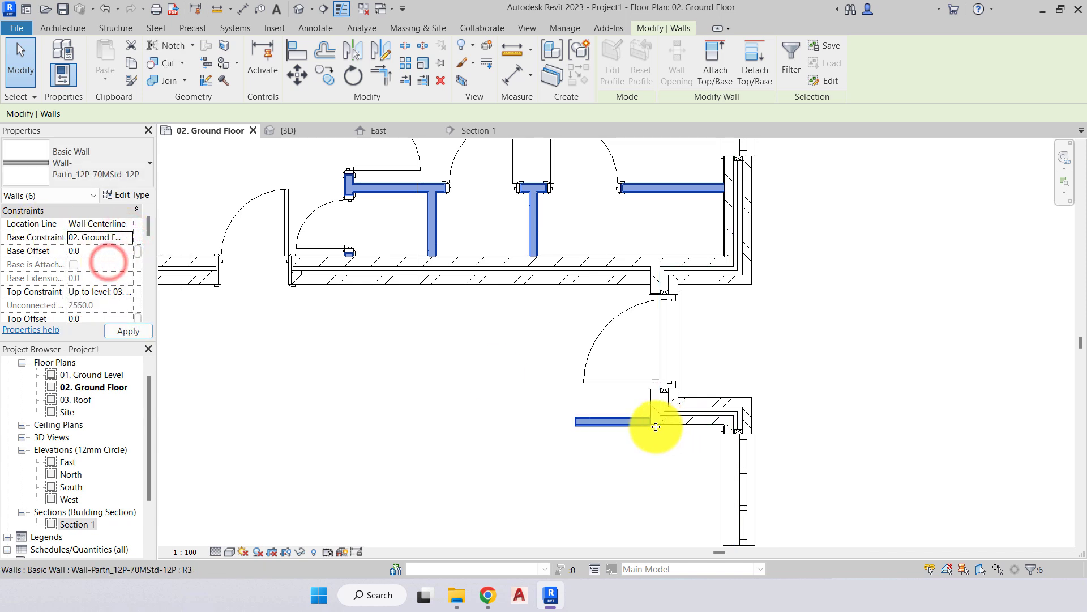
pyautogui.click(528, 390)
pyautogui.scroll(-4, 514, 364)
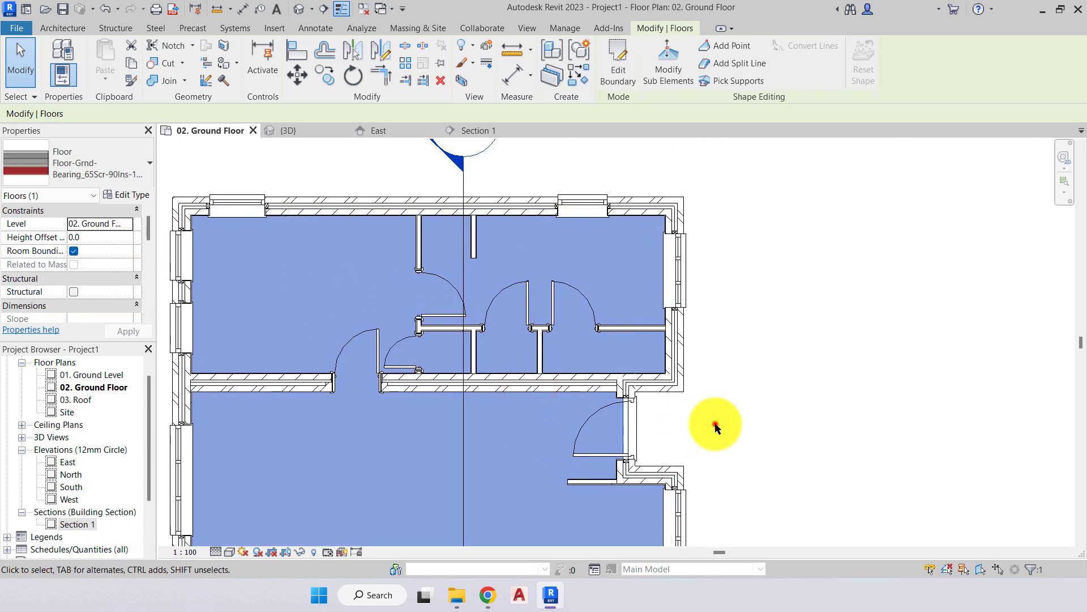
pyautogui.click(716, 424)
# Check the partition's base in Section 1, and identify the interior cavity wall in both the section and the 02. Ground Floor plan.
pyautogui.click(475, 131)
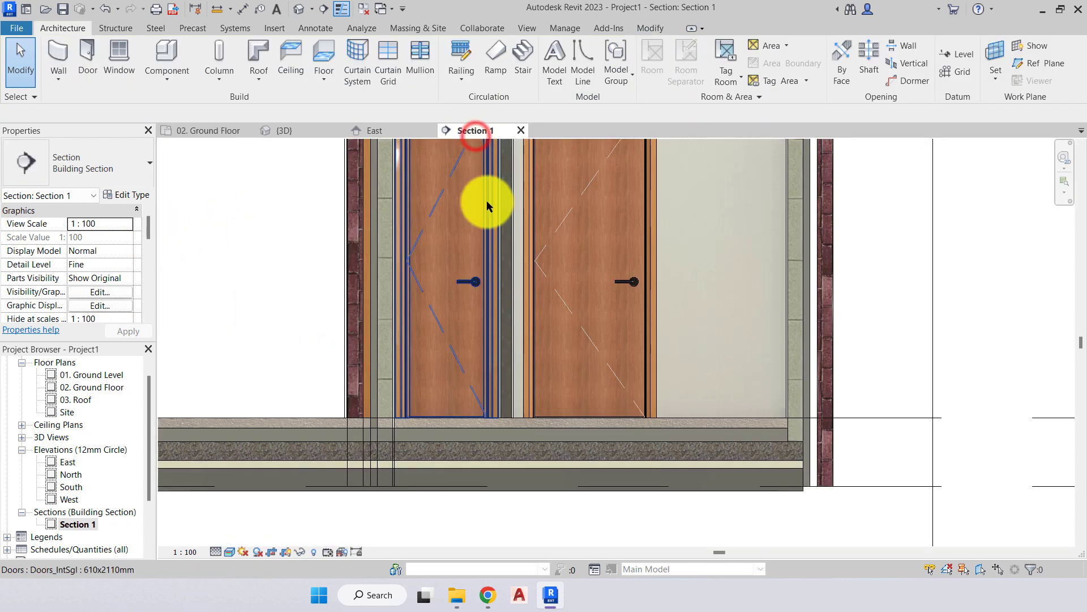
pyautogui.scroll(4, 496, 412)
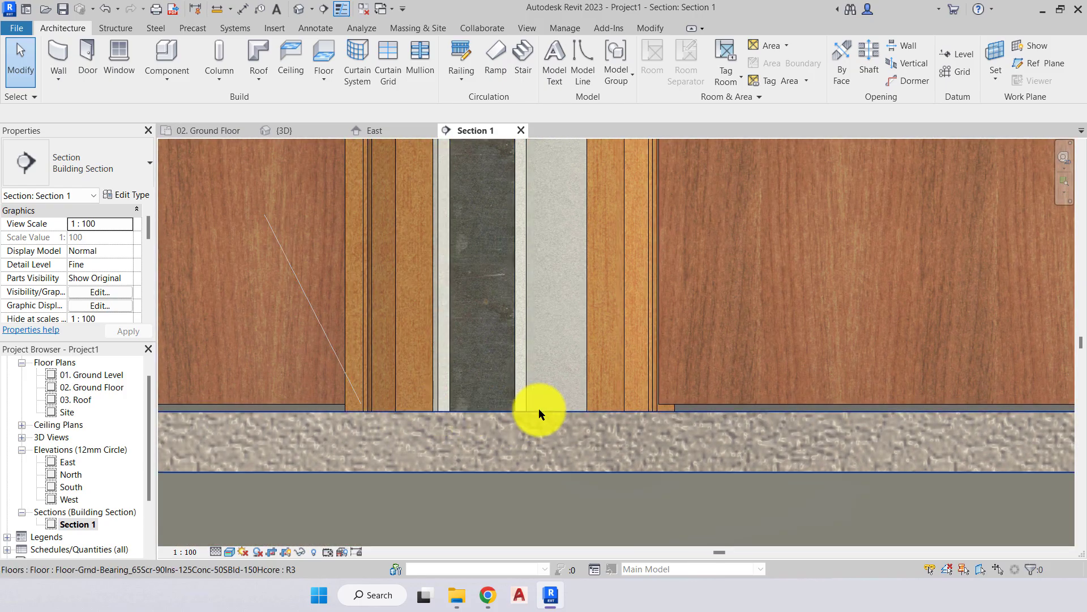
pyautogui.scroll(-3, 510, 409)
pyautogui.moveTo(474, 408); pyautogui.dragTo(592, 398, button='middle')
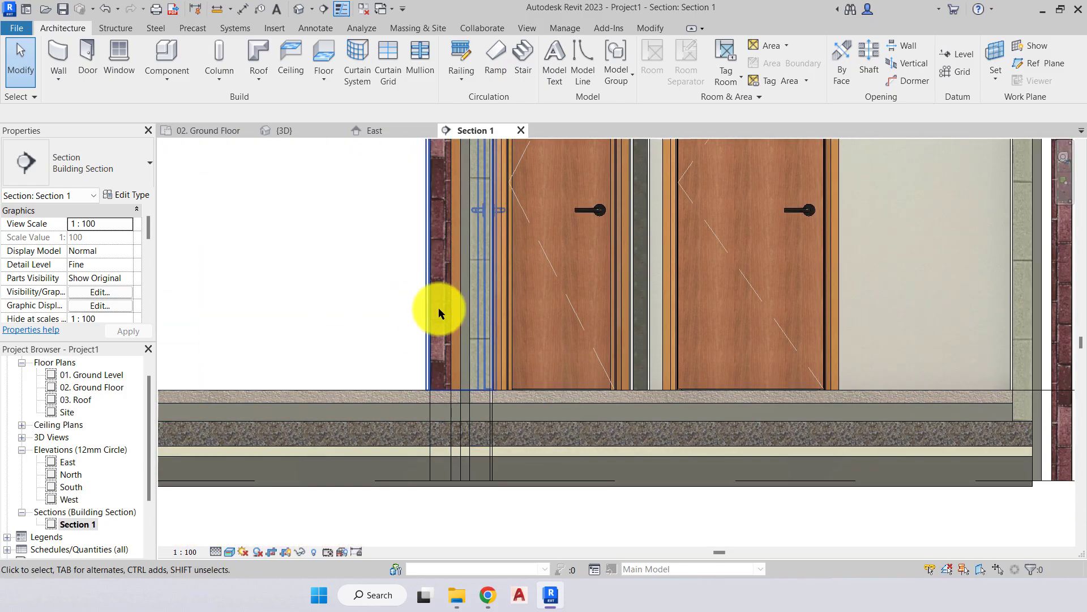
pyautogui.click(439, 310)
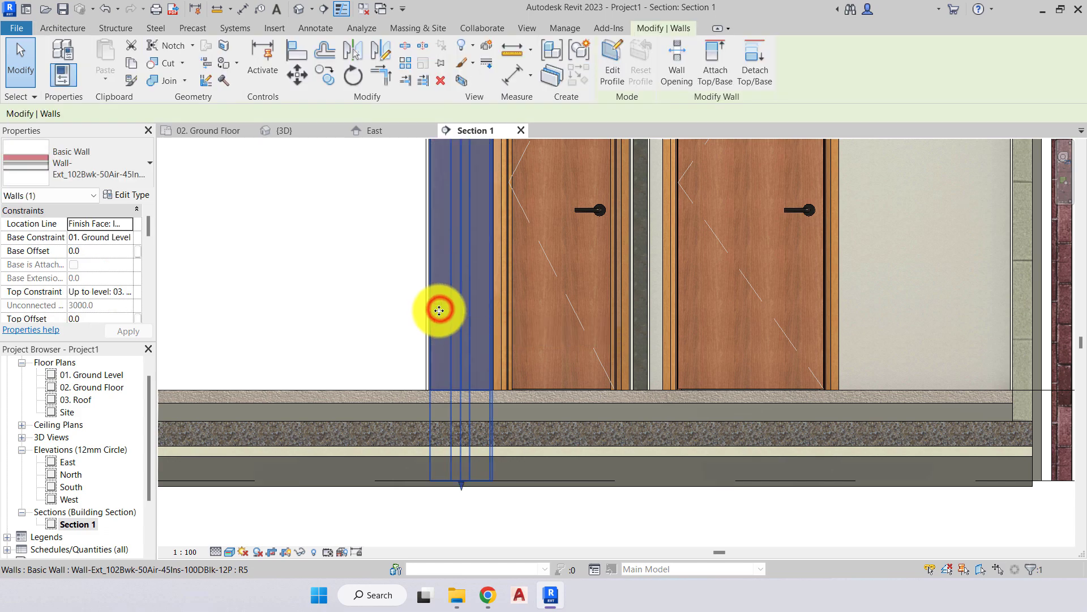
pyautogui.click(210, 131)
pyautogui.click(477, 131)
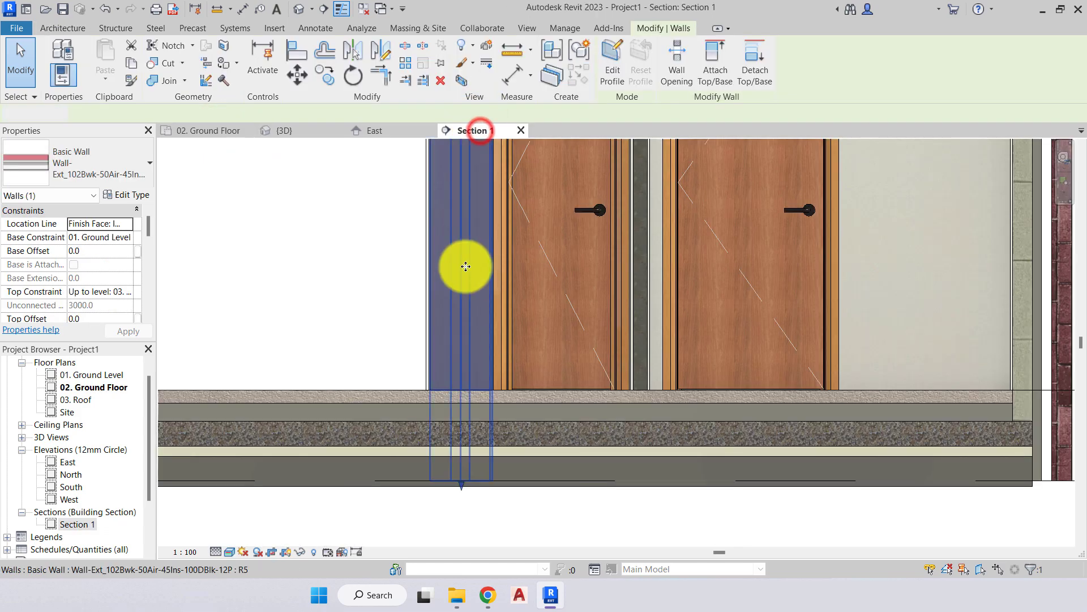
pyautogui.click(196, 128)
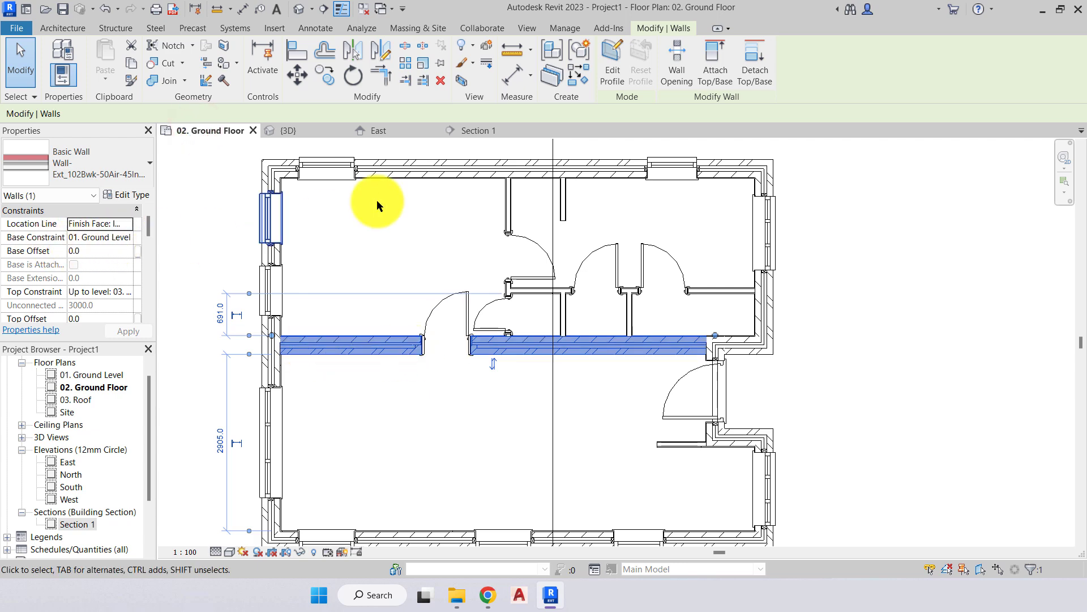
pyautogui.click(484, 133)
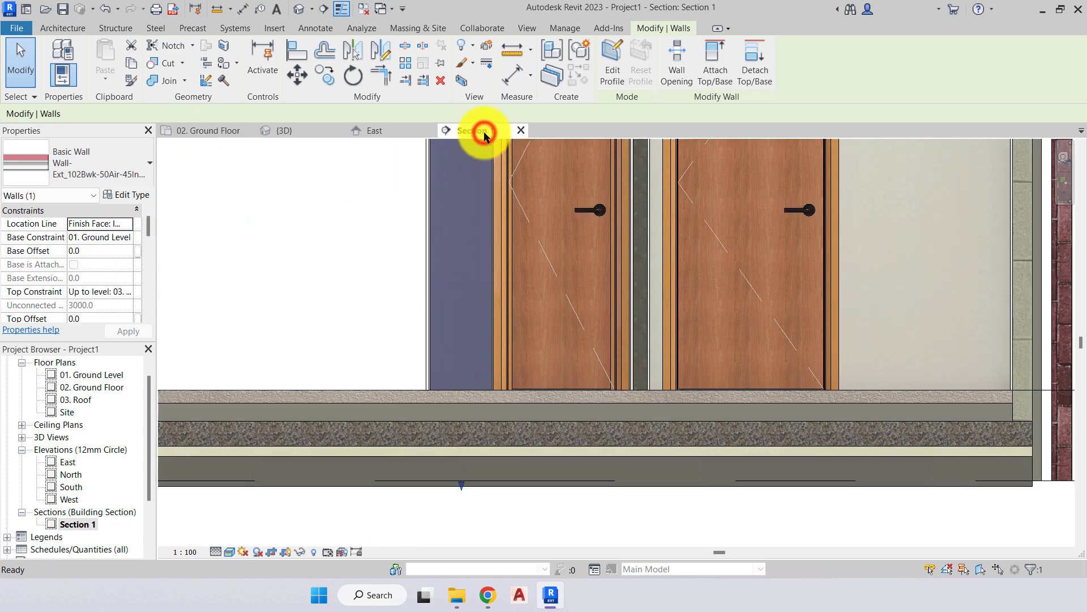
# Set the base constraint of the interior cavity wall in Section 1 to 02. Ground Floor.
pyautogui.click(491, 513)
pyautogui.click(477, 314)
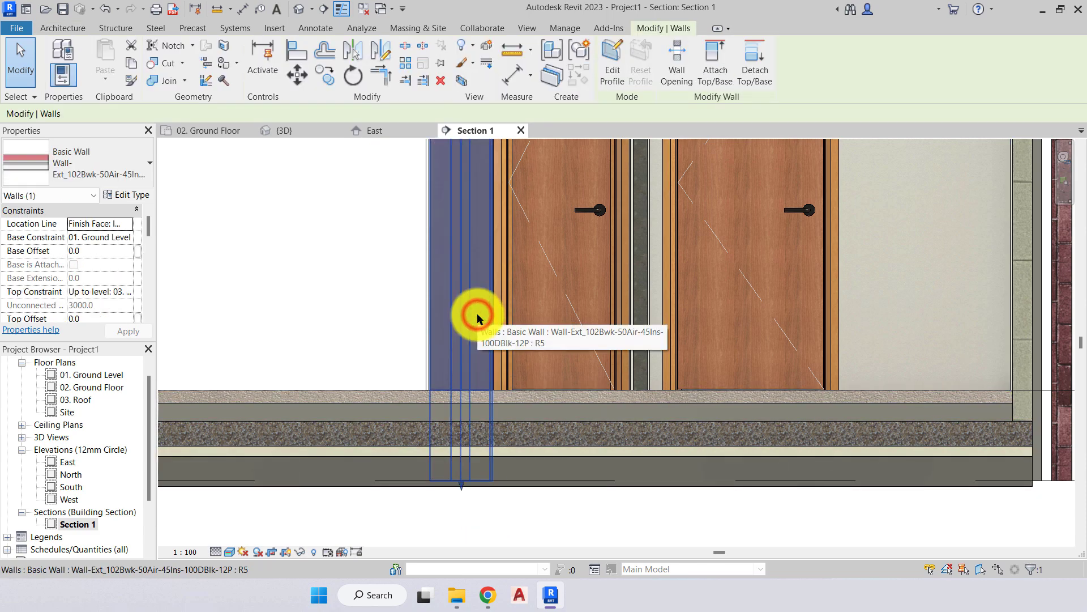
pyautogui.click(128, 237)
pyautogui.click(124, 262)
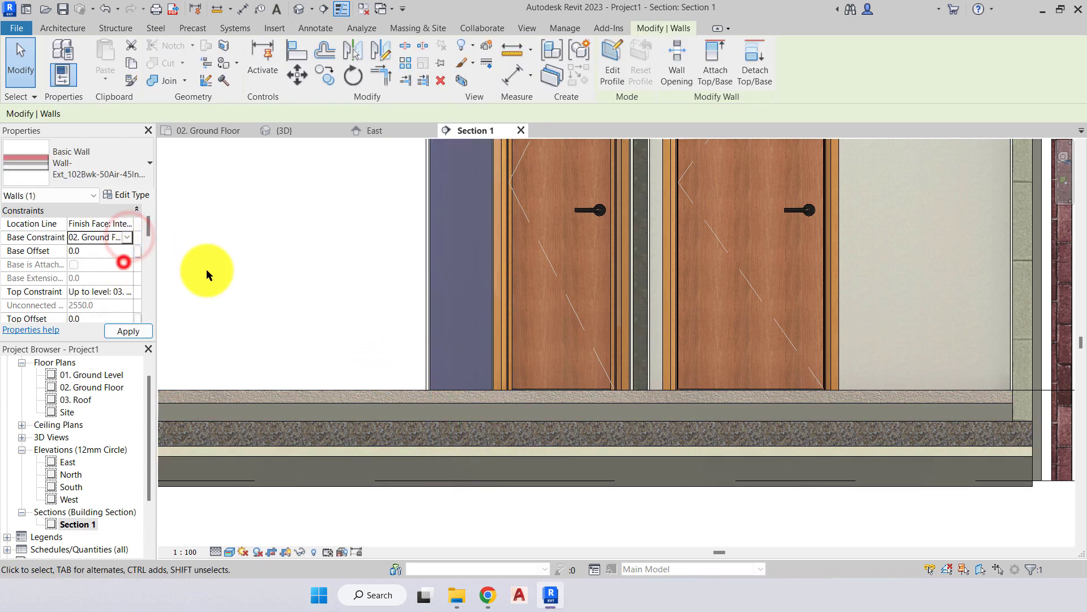
pyautogui.click(397, 361)
pyautogui.scroll(-3, 395, 362)
# Try selecting the ground-bearing floor by its face in the 02. Ground Floor plan, and turn off selecting elements by face.
pyautogui.click(207, 131)
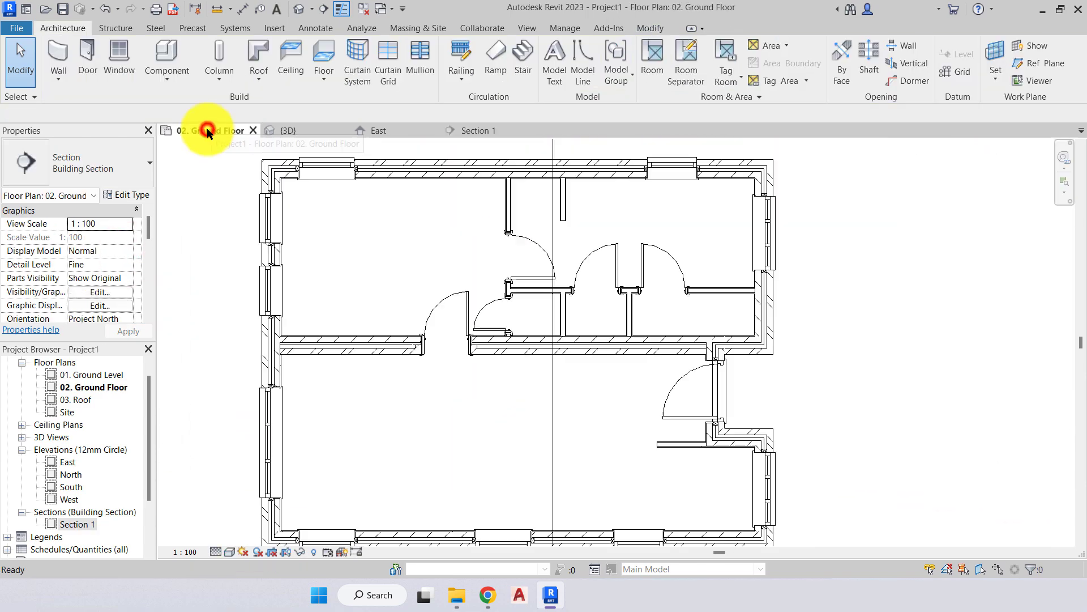
pyautogui.scroll(-3, 403, 345)
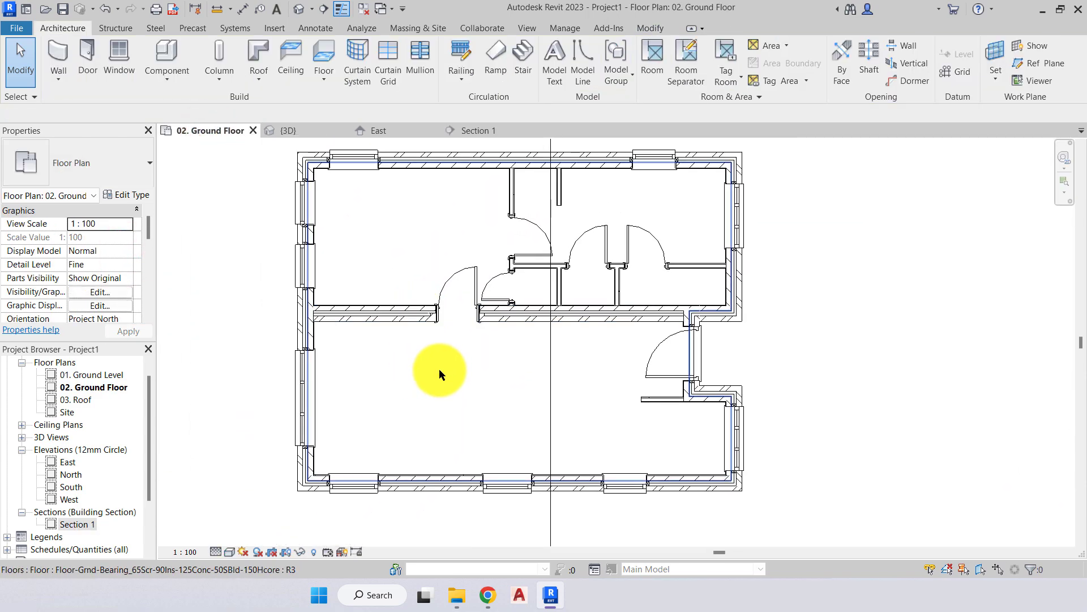
pyautogui.moveTo(422, 371); pyautogui.dragTo(425, 396, button='middle')
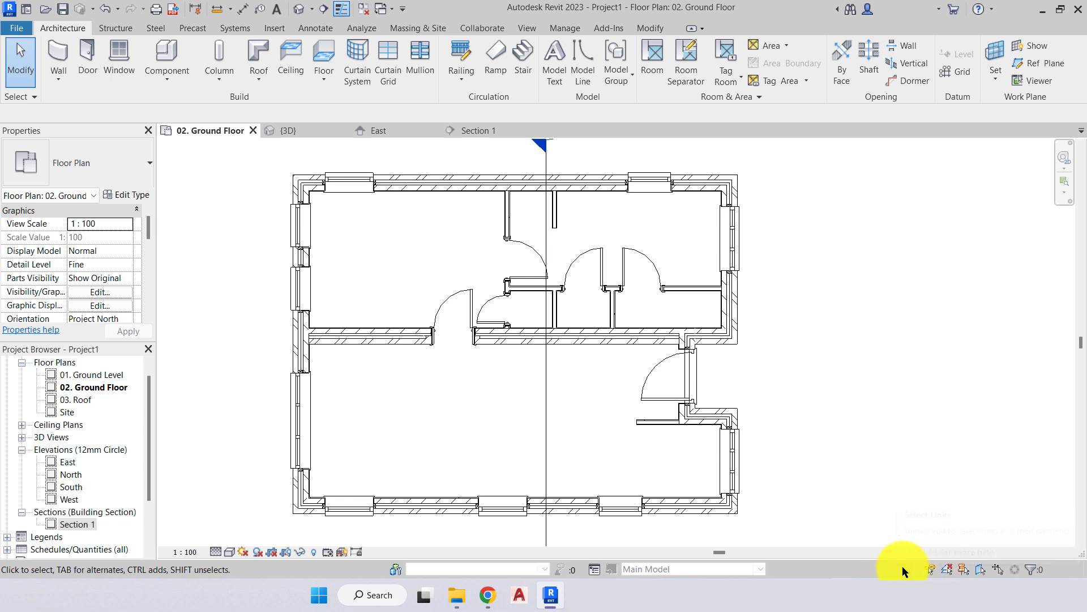
pyautogui.click(980, 570)
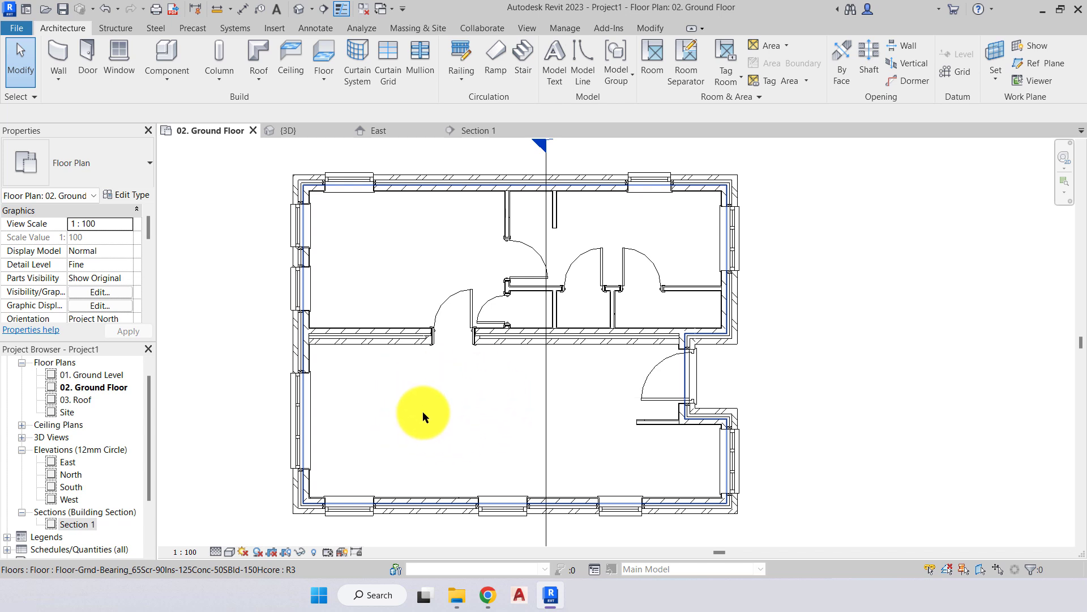
pyautogui.scroll(3, 349, 413)
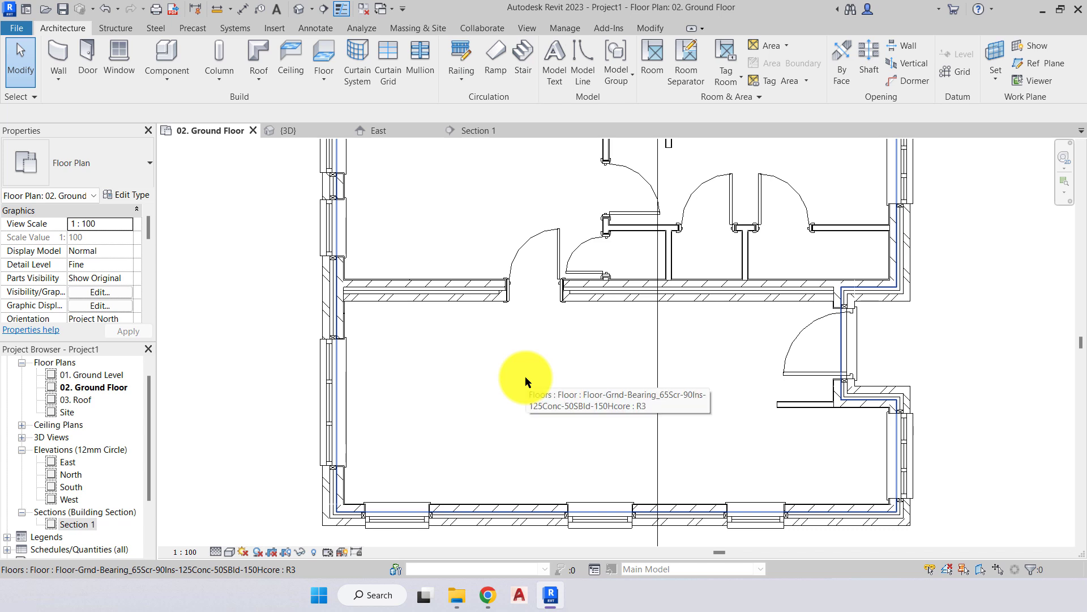
pyautogui.scroll(-4, 525, 376)
pyautogui.moveTo(525, 376); pyautogui.dragTo(517, 413, button='middle')
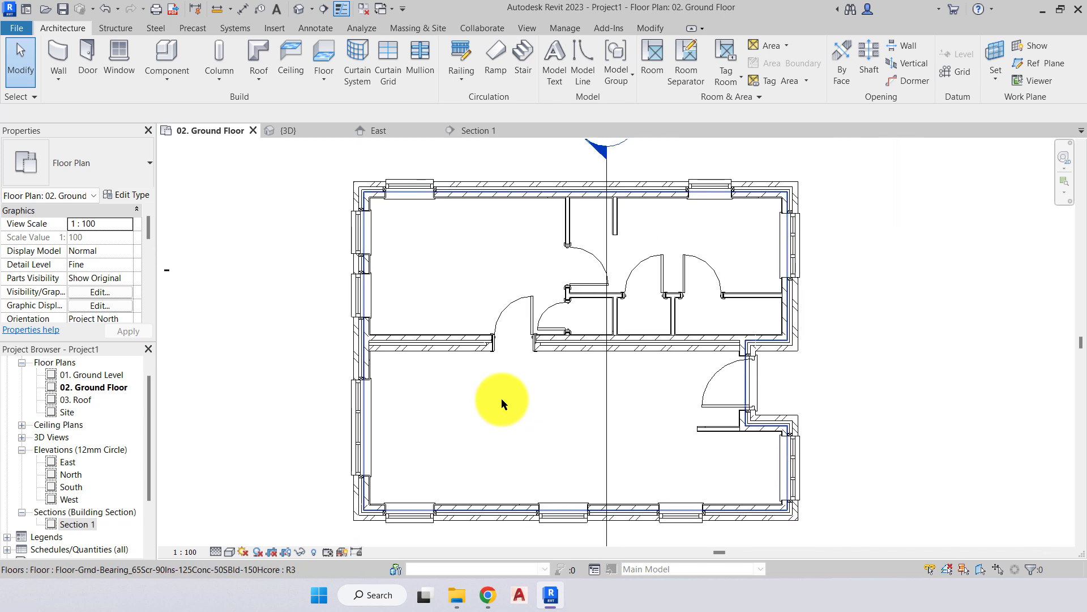
pyautogui.click(502, 397)
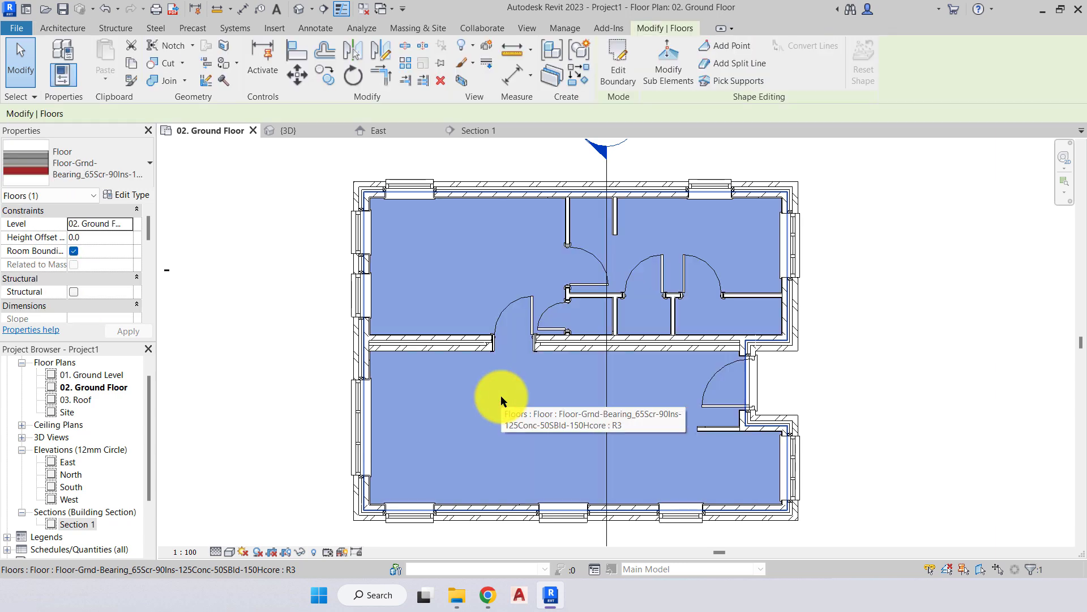
pyautogui.click(474, 331)
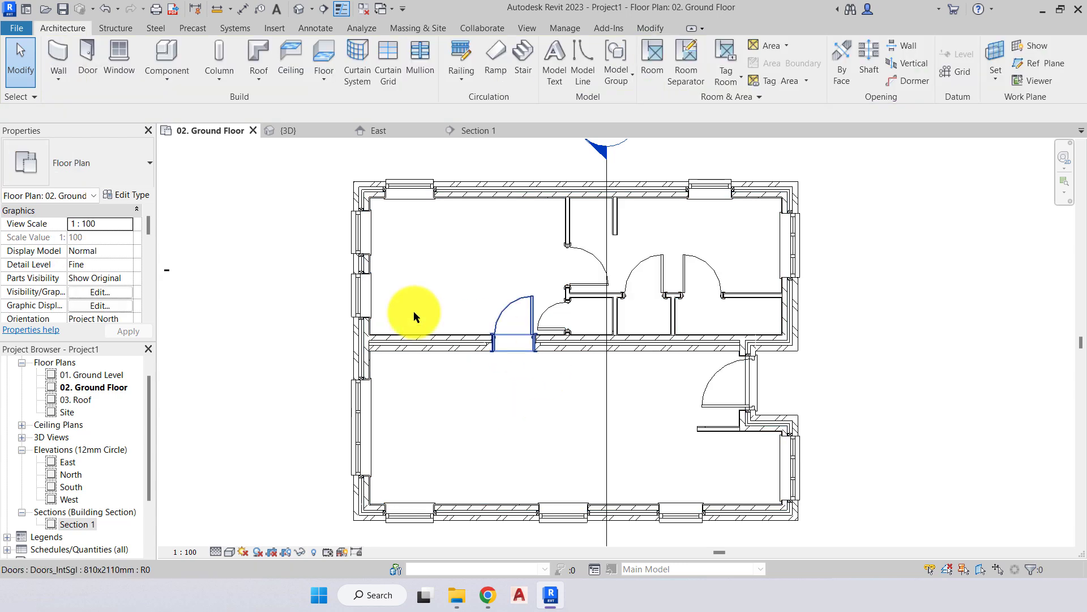
pyautogui.click(498, 402)
pyautogui.press('Escape')
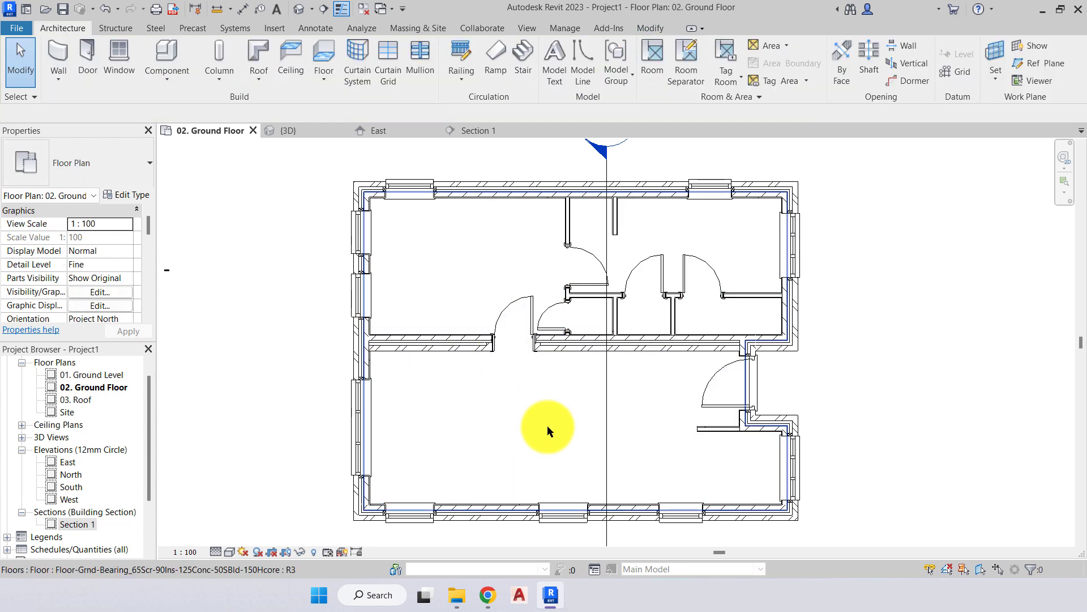
pyautogui.click(981, 570)
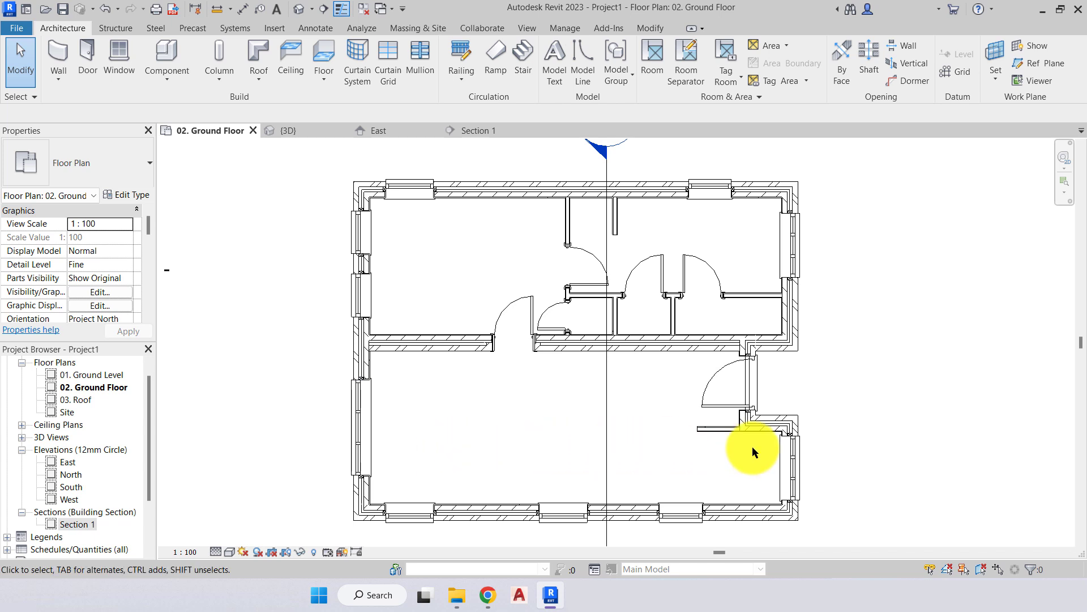
pyautogui.click(407, 396)
pyautogui.click(447, 244)
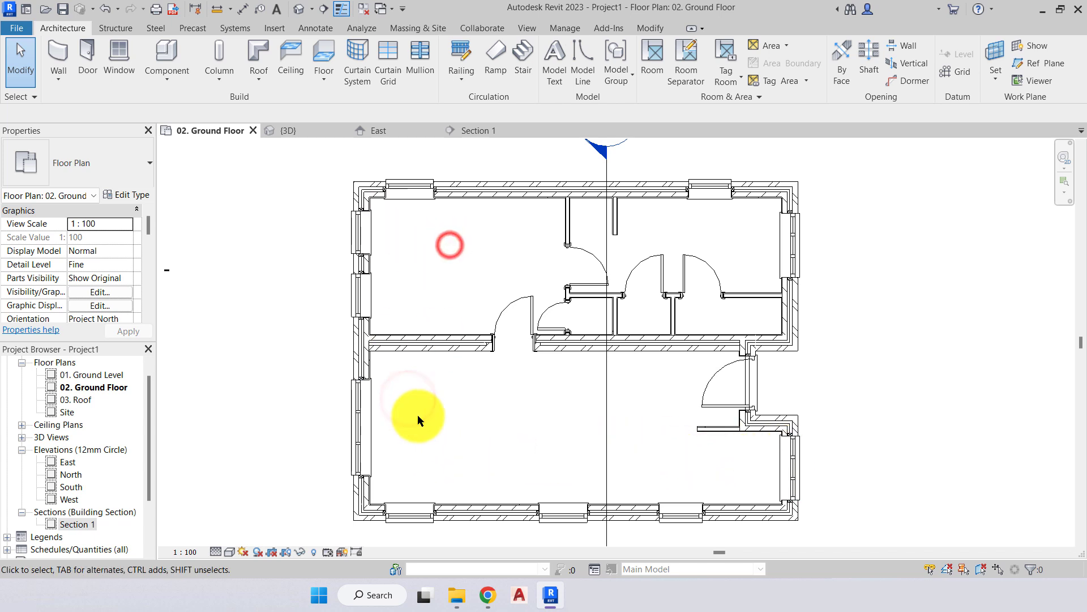
pyautogui.click(641, 449)
pyautogui.click(702, 459)
pyautogui.click(519, 430)
pyautogui.click(426, 433)
pyautogui.click(660, 454)
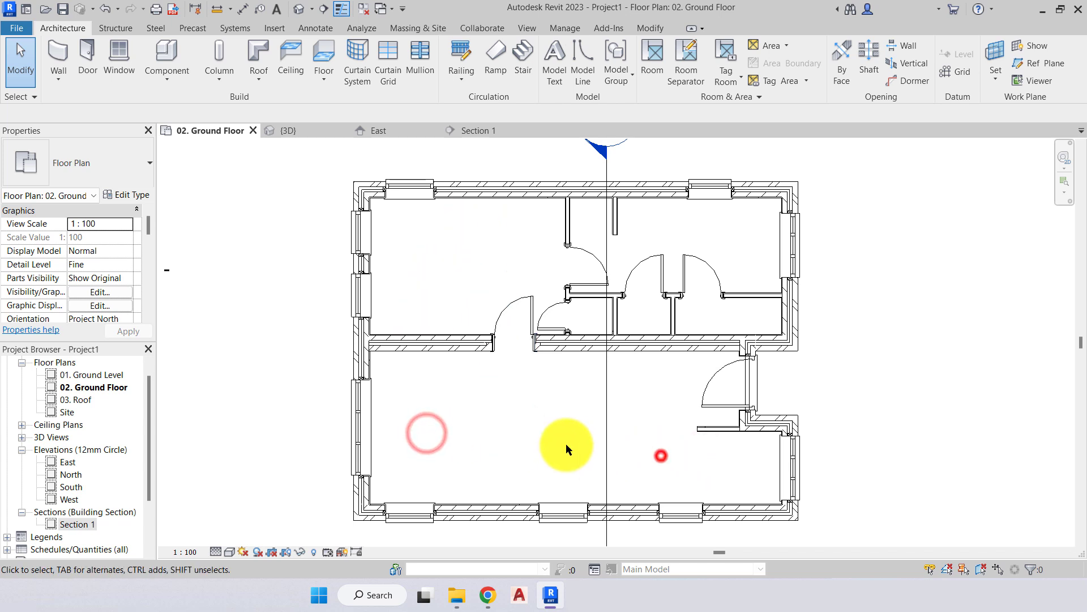
pyautogui.click(464, 278)
pyautogui.click(646, 465)
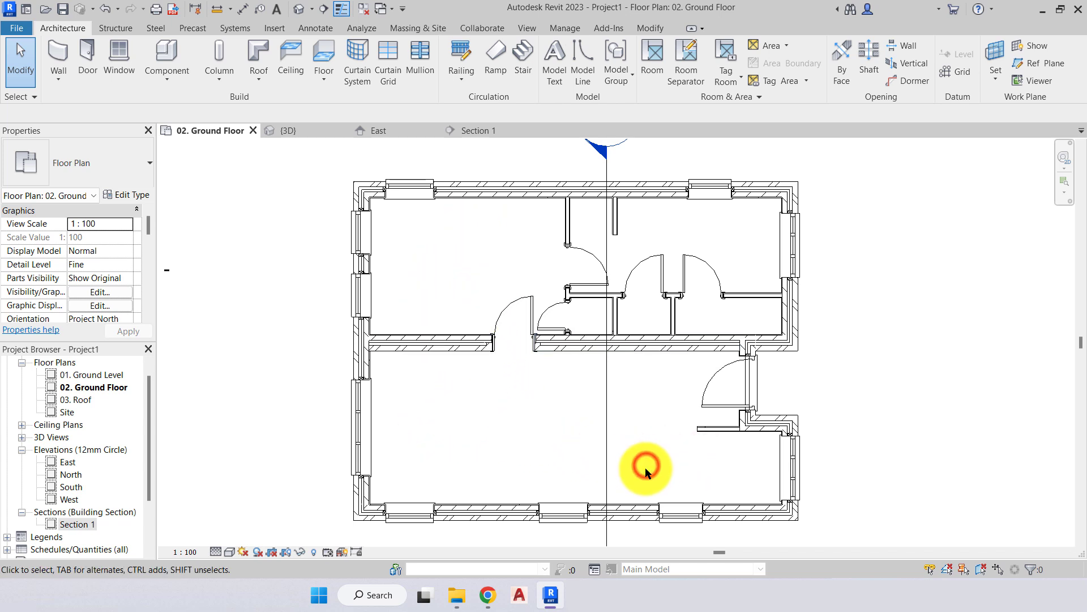
# Open the 01. Ground Level floor plan.
pyautogui.scroll(-1, 970, 563)
pyautogui.moveTo(971, 563); pyautogui.dragTo(670, 348, button='middle')
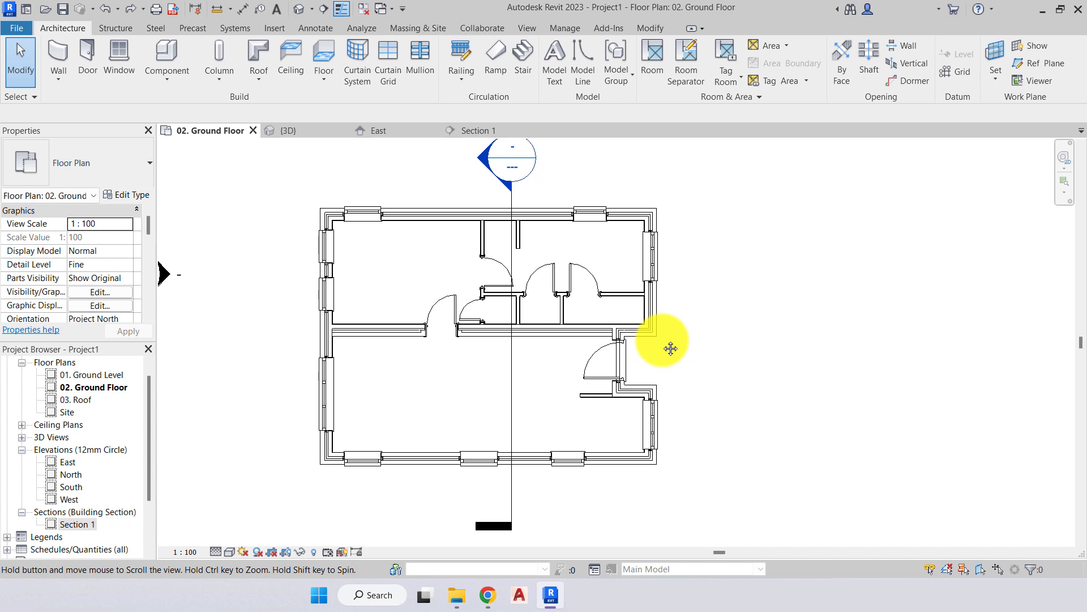
pyautogui.scroll(-1, 668, 354)
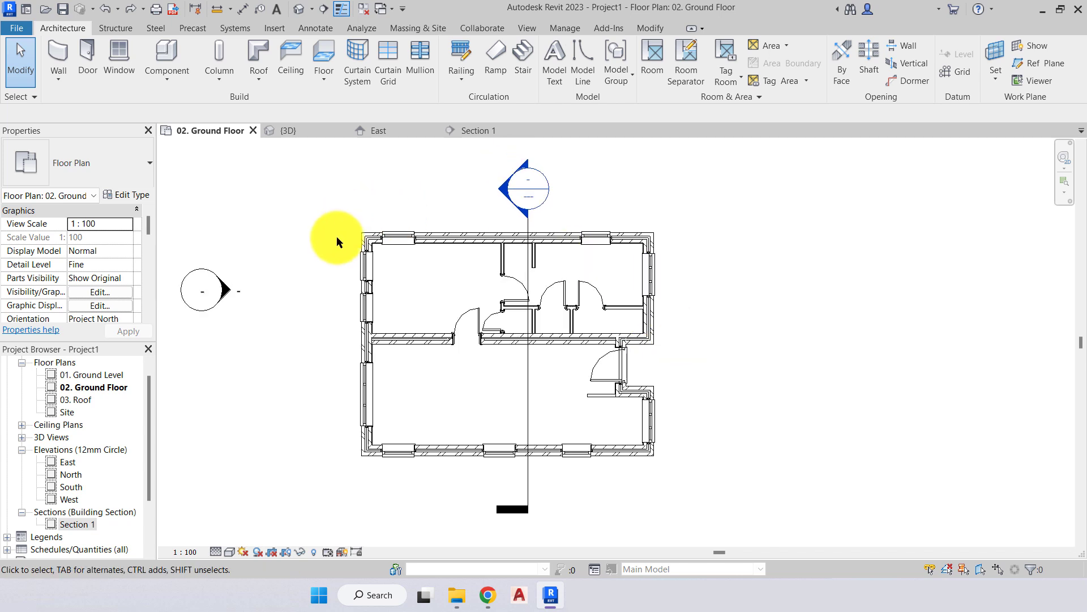
pyautogui.click(305, 223)
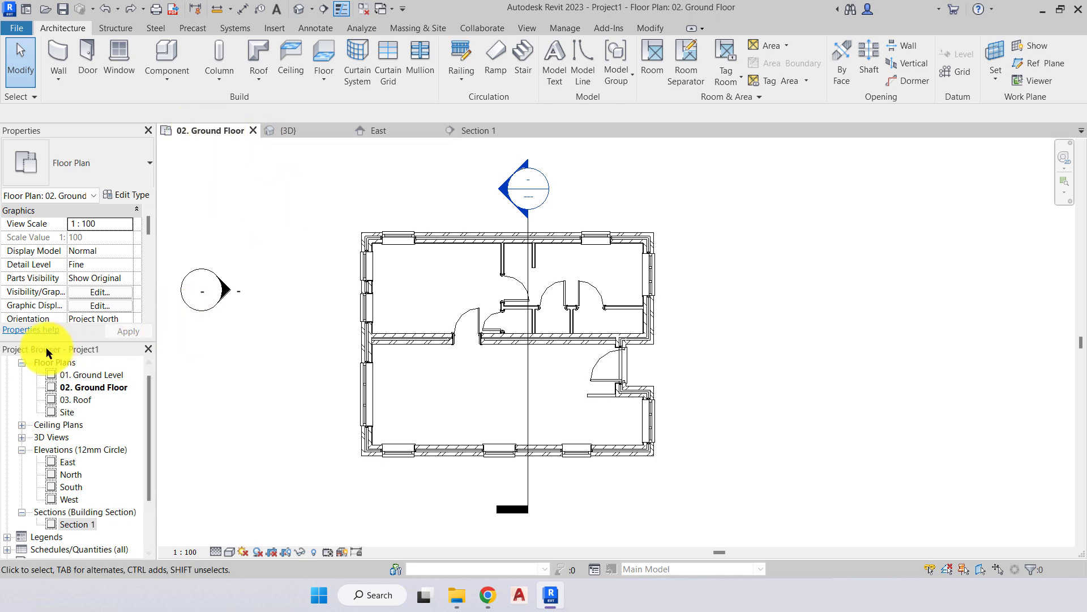
pyautogui.click(92, 375)
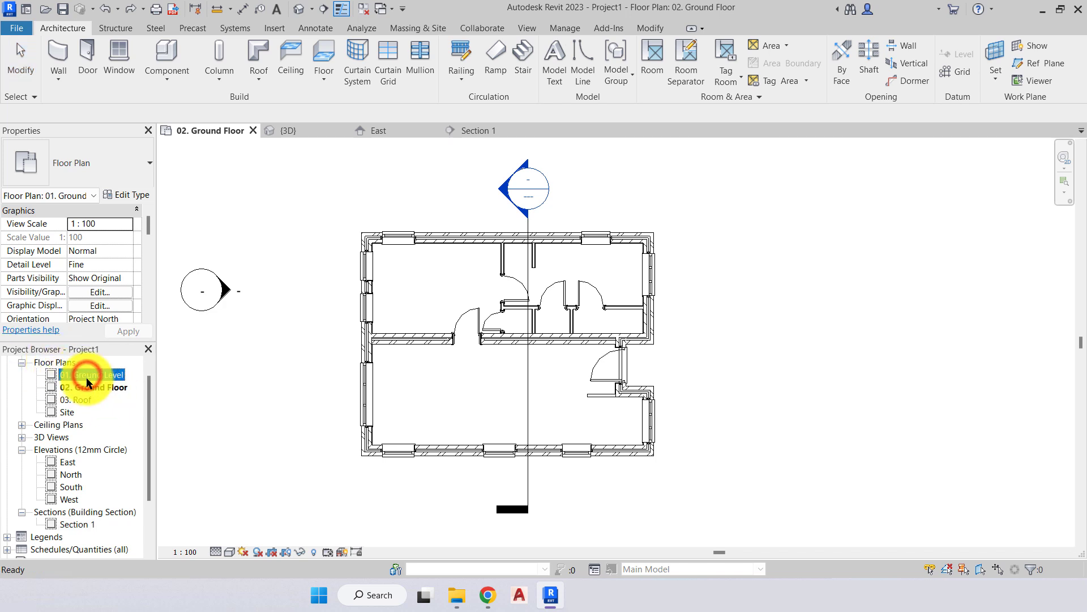
pyautogui.doubleClick(95, 379)
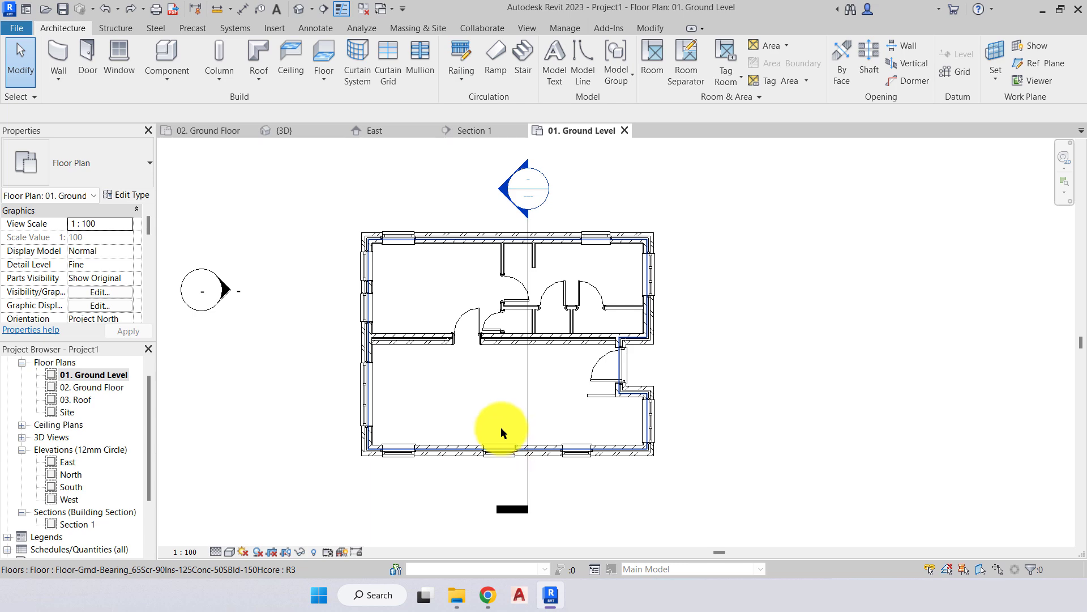
# Start a new floor on 01. Ground Level with the type Floor-Grnd-Bearing_65Scr-90Ins-125Conc-50SBld-150Hcore.
pyautogui.click(321, 55)
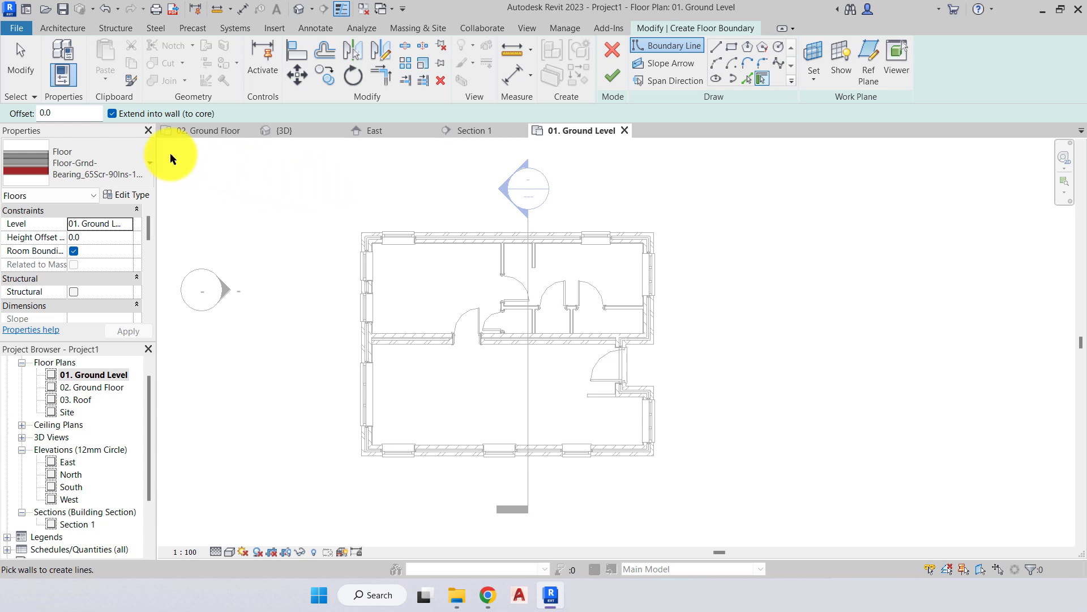
pyautogui.click(122, 164)
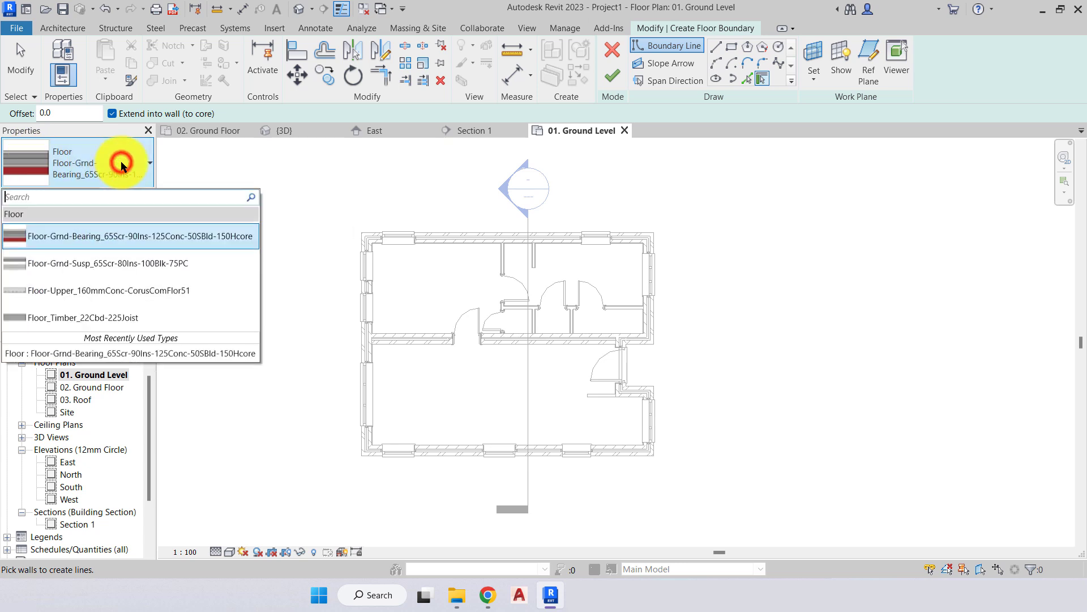
pyautogui.click(72, 234)
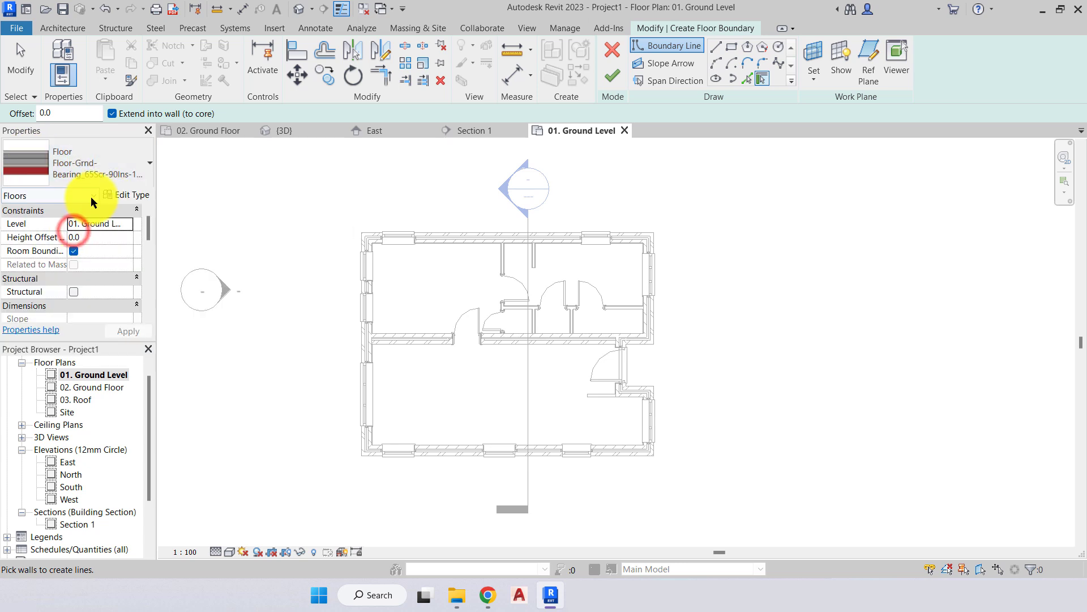
# Duplicate the ground-bearing floor type under the name Path_125Conc-50SBld-150Hcore.
pyautogui.click(124, 194)
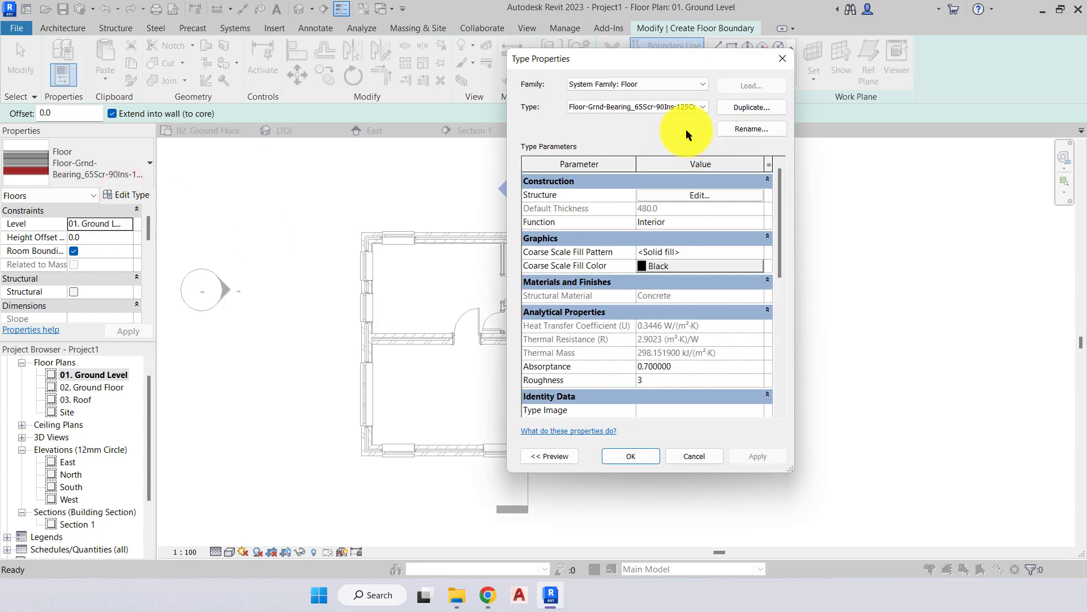
pyautogui.click(752, 108)
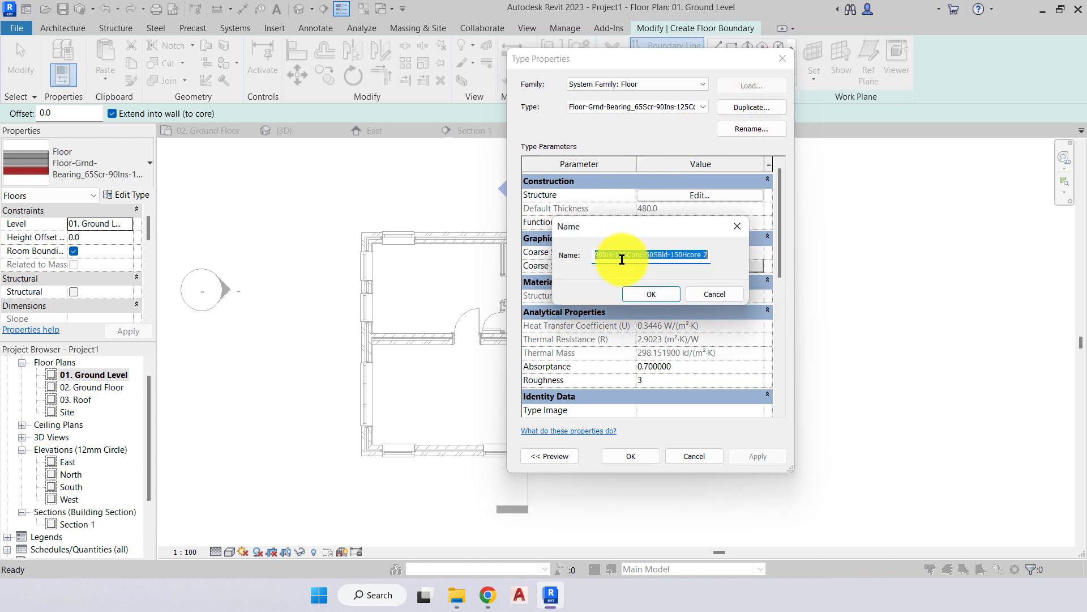
pyautogui.click(708, 255)
pyautogui.moveTo(695, 264); pyautogui.dragTo(592, 255)
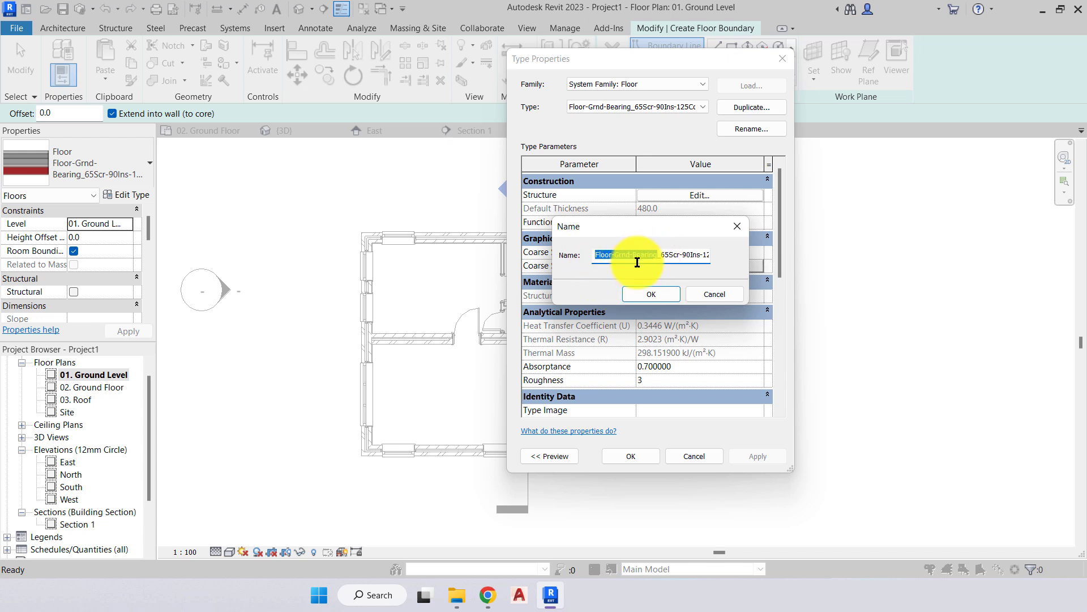
pyautogui.write('F')
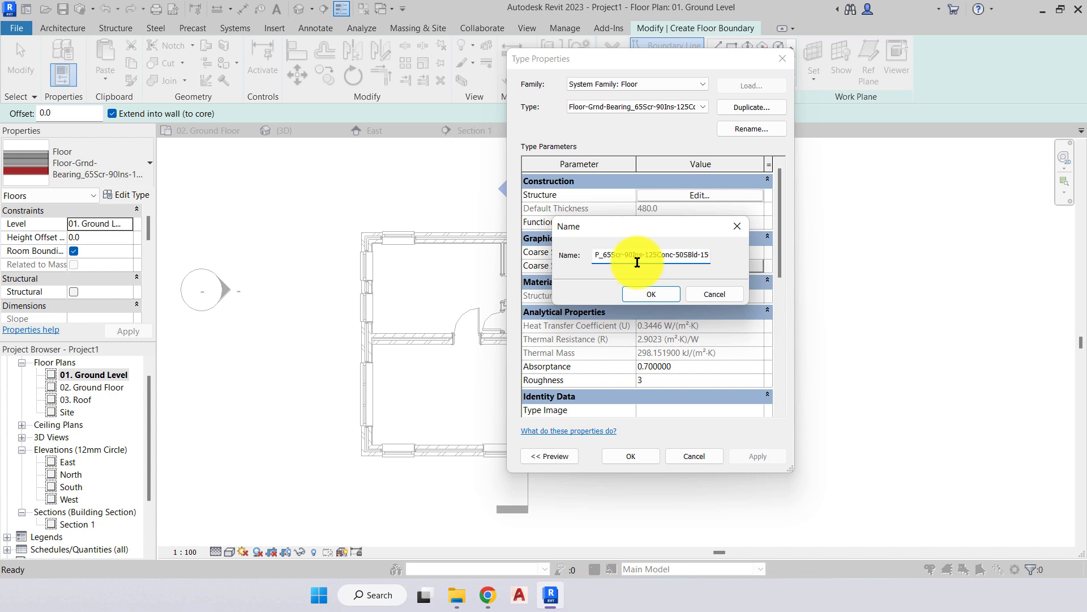
pyautogui.write('ath')
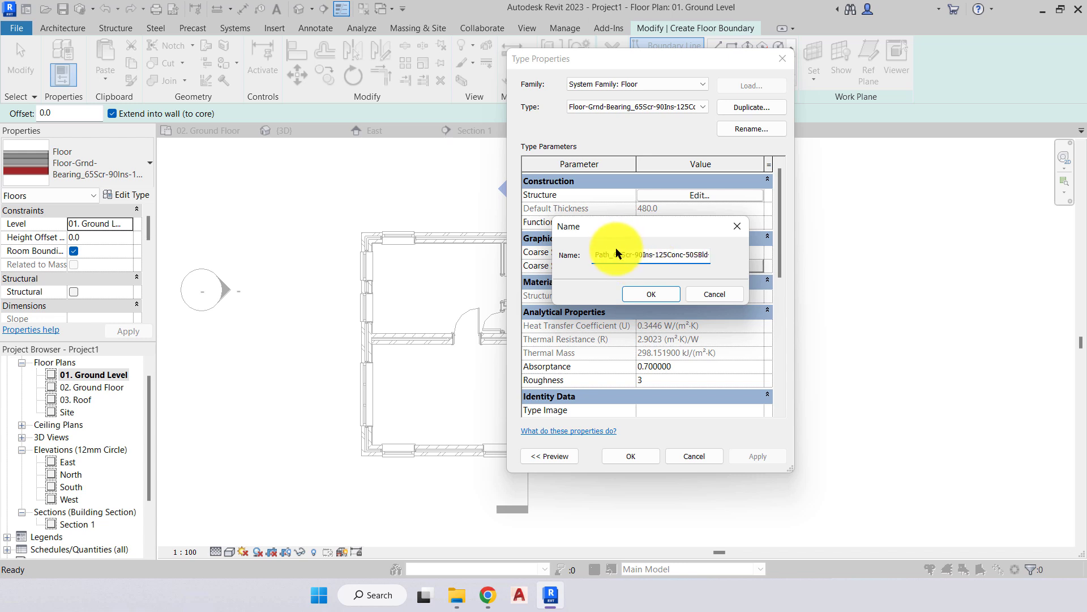
pyautogui.moveTo(613, 254); pyautogui.dragTo(656, 252)
pyautogui.press('BackSpace')
pyautogui.press('BackSpace')
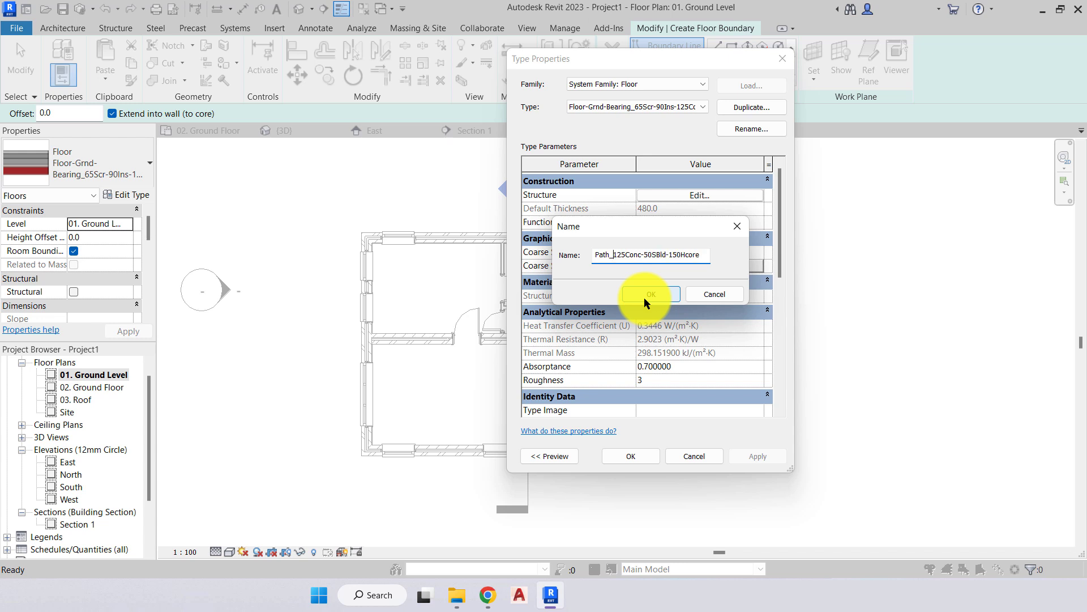
pyautogui.click(614, 255)
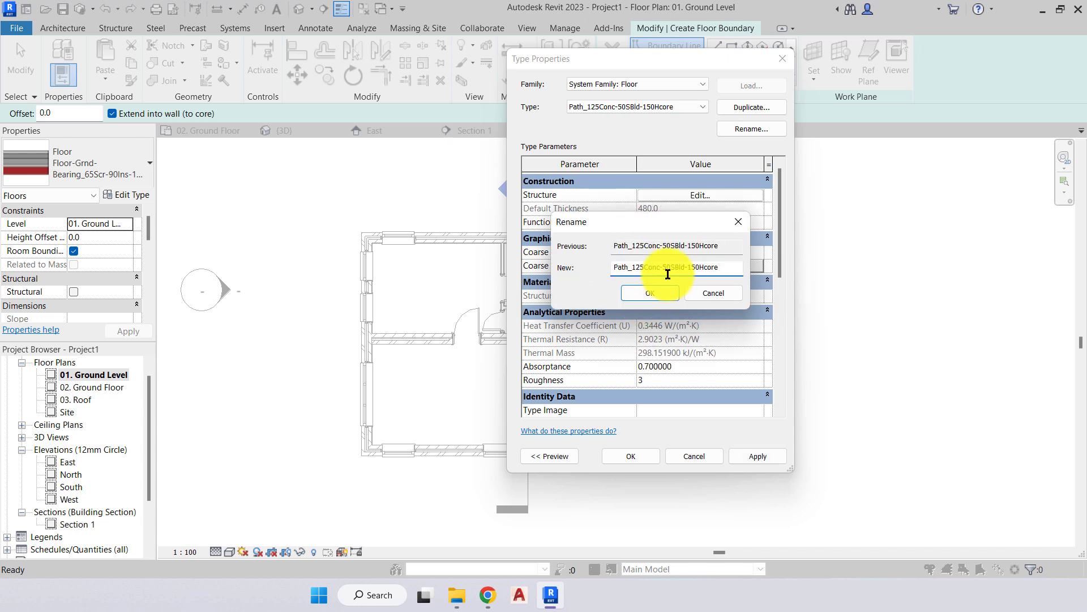
pyautogui.click(662, 266)
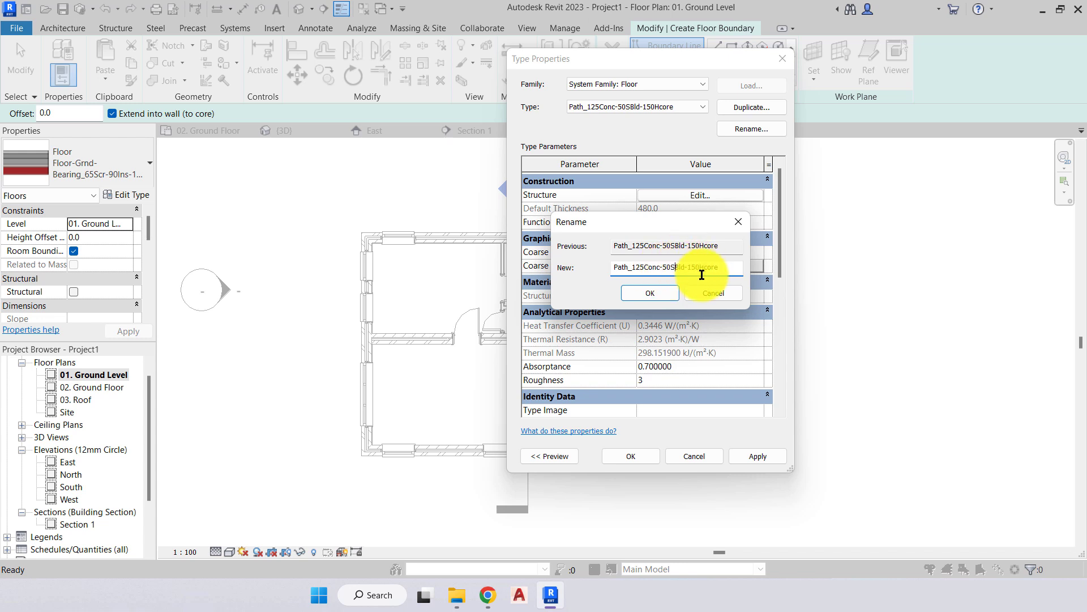
pyautogui.click(650, 293)
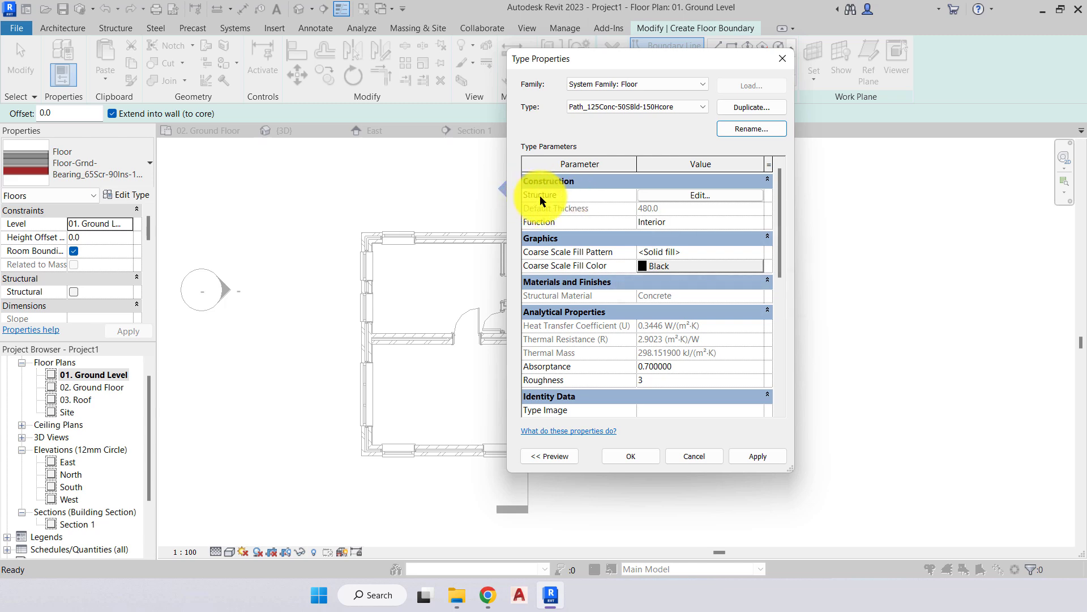
# Open the layer structure of the path floor type for editing and show its section preview.
pyautogui.click(686, 195)
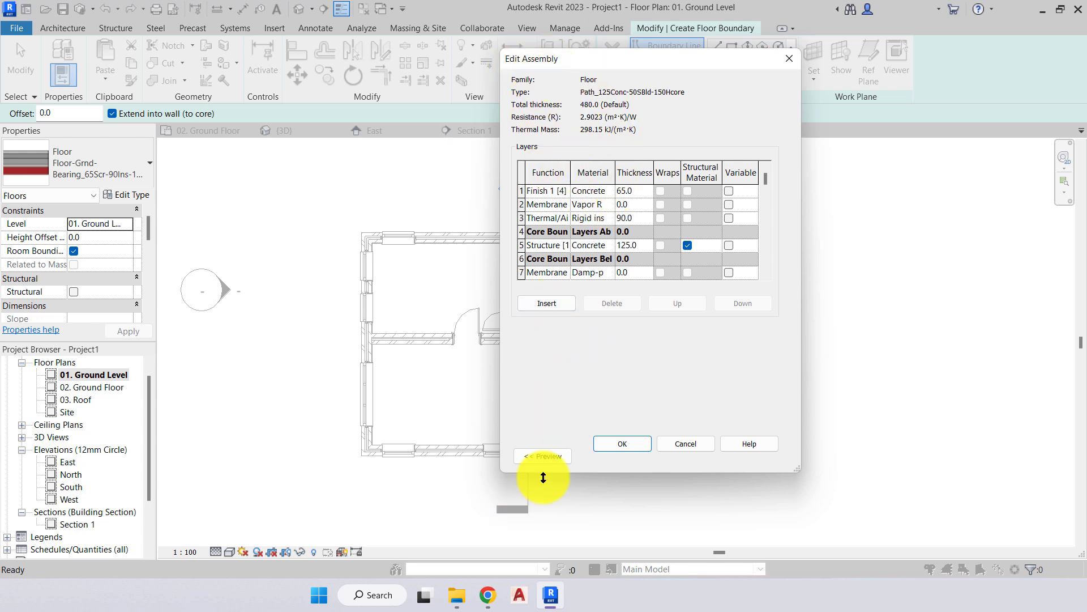
pyautogui.click(551, 458)
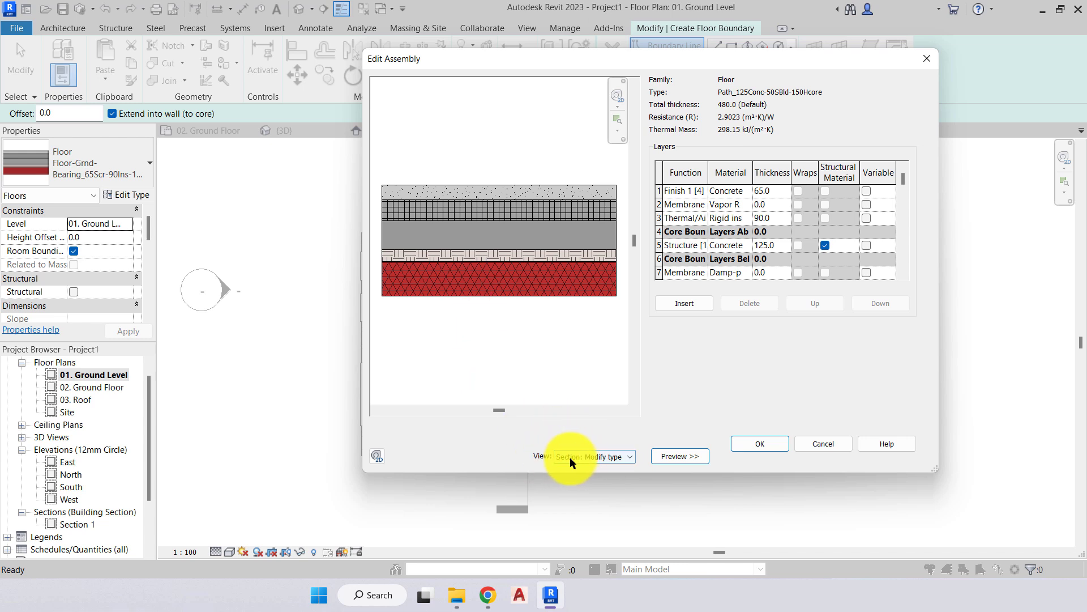
pyautogui.click(598, 456)
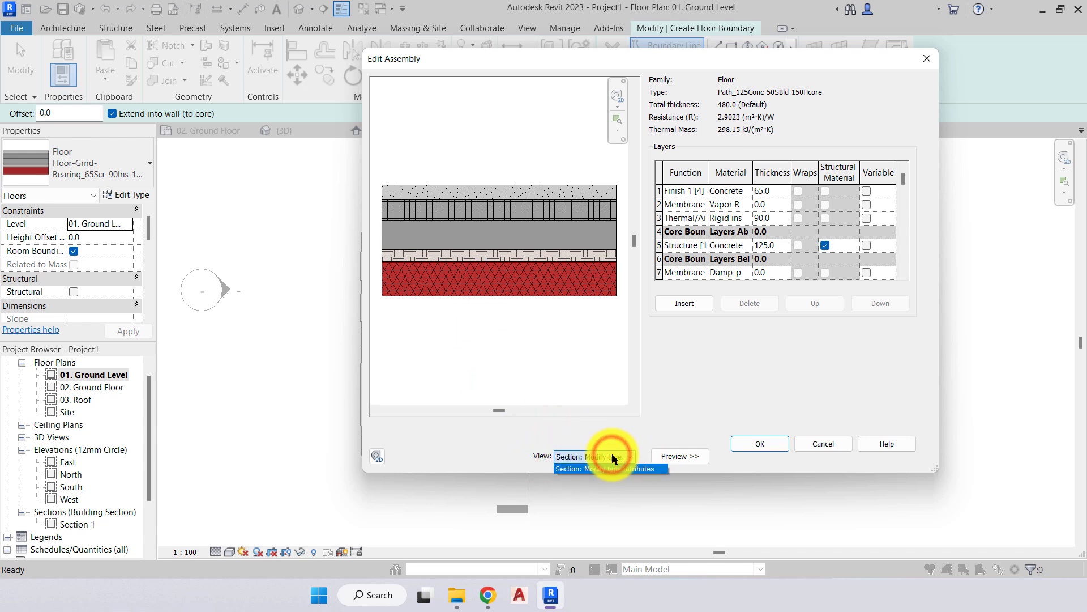
pyautogui.click(612, 453)
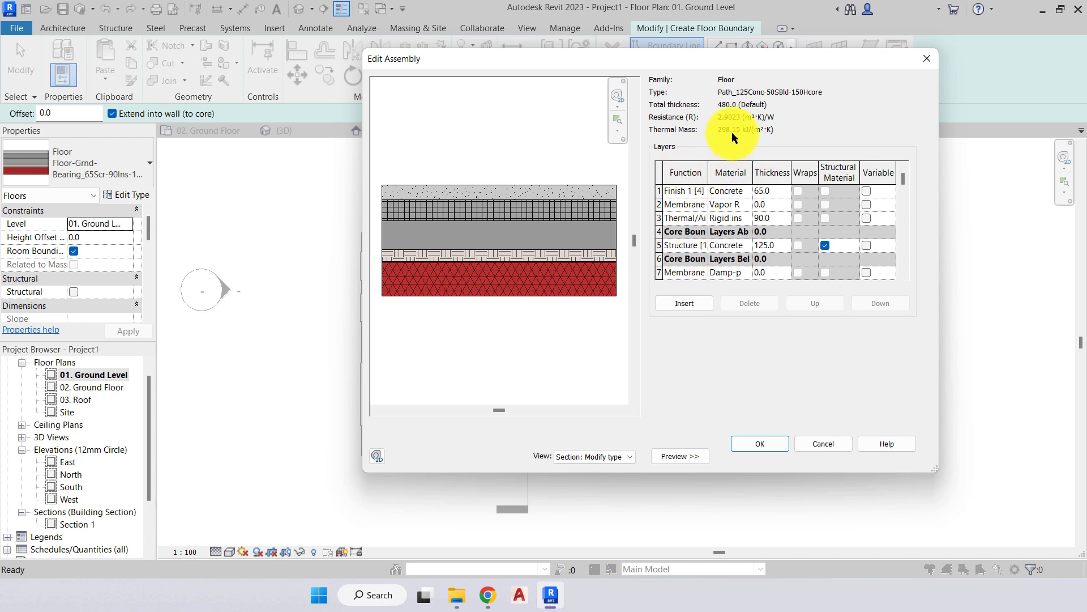
pyautogui.click(696, 151)
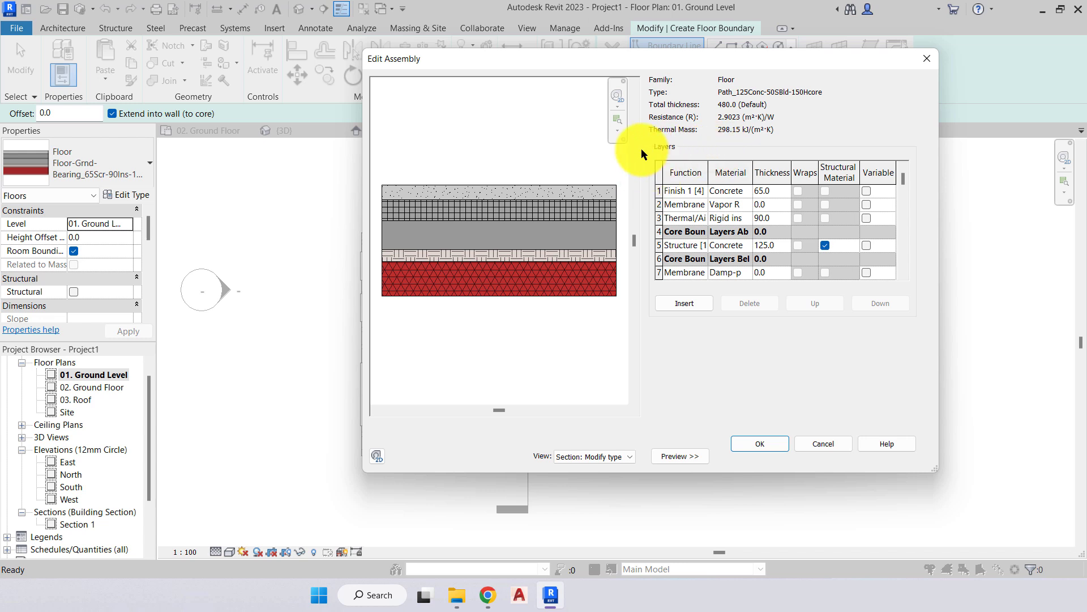
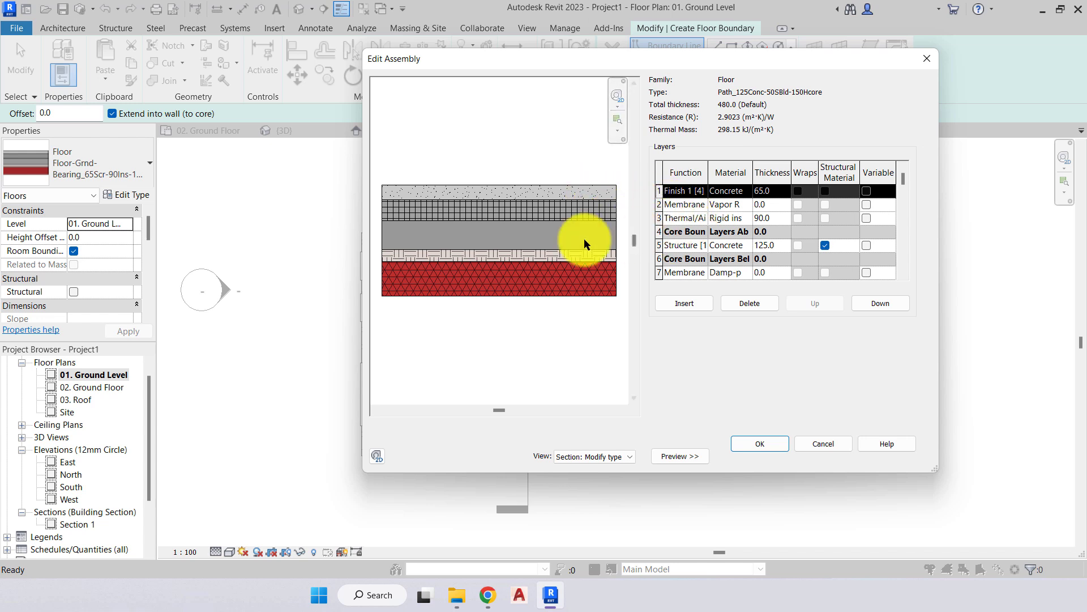
# Examine the available functions and the thickness setting of the uppermost concrete Finish 1 layer.
pyautogui.click(678, 188)
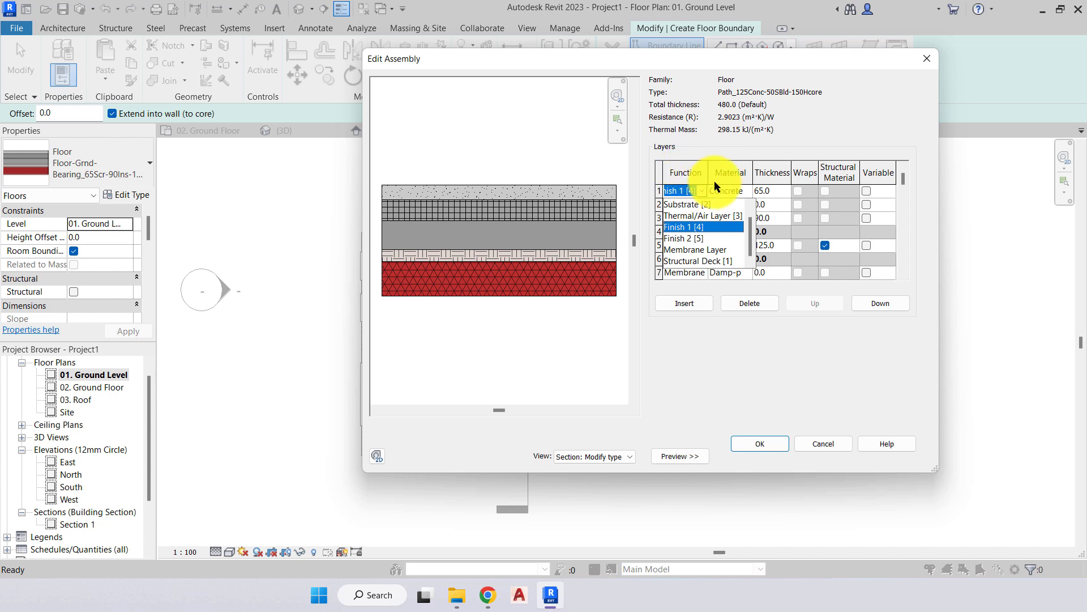
pyautogui.click(749, 232)
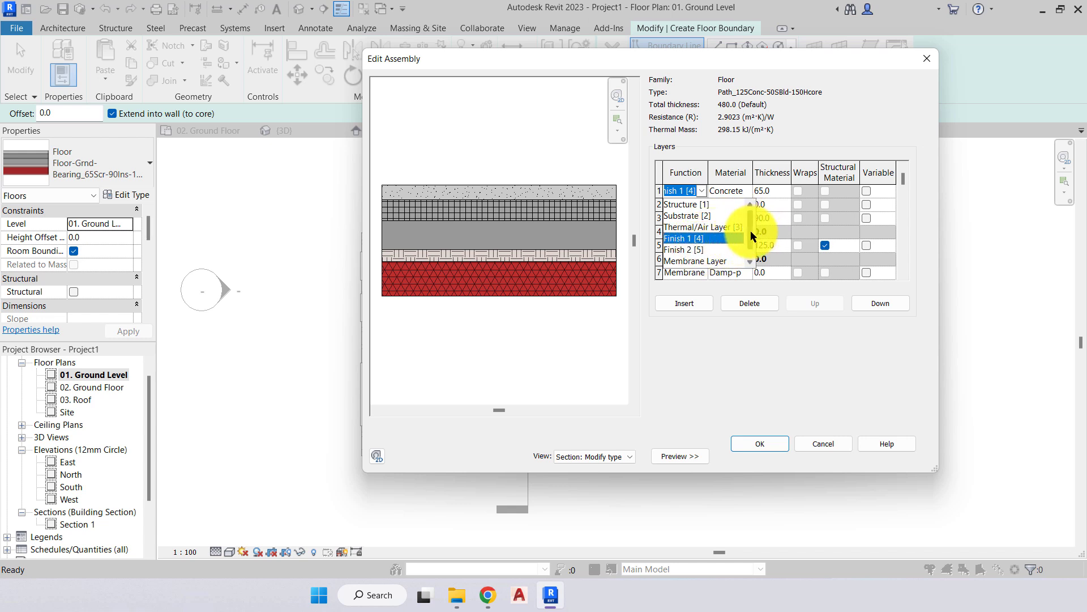
pyautogui.moveTo(750, 230); pyautogui.dragTo(749, 238)
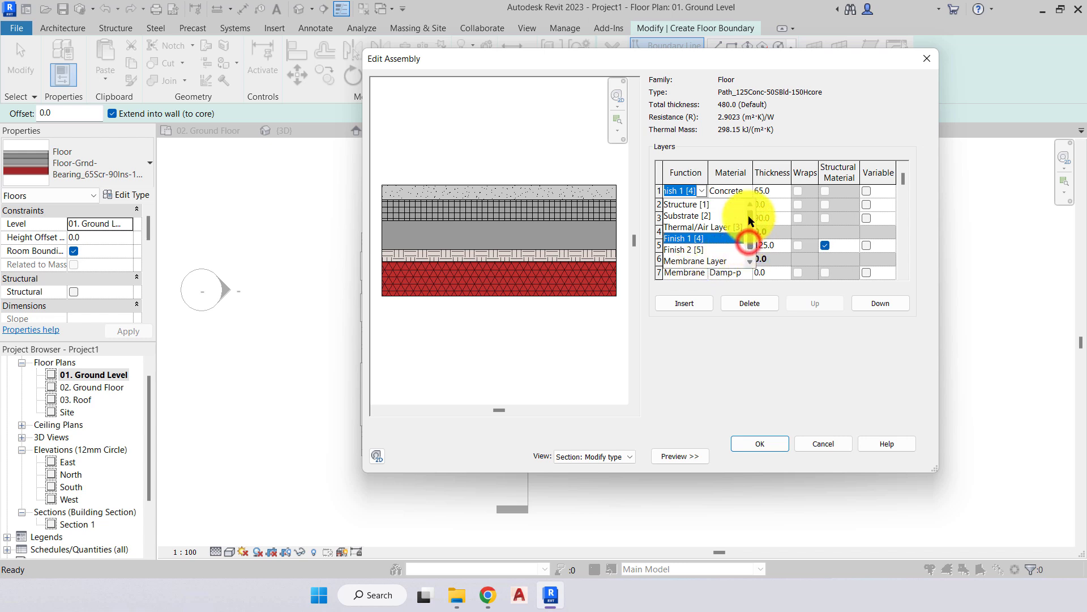
pyautogui.click(651, 192)
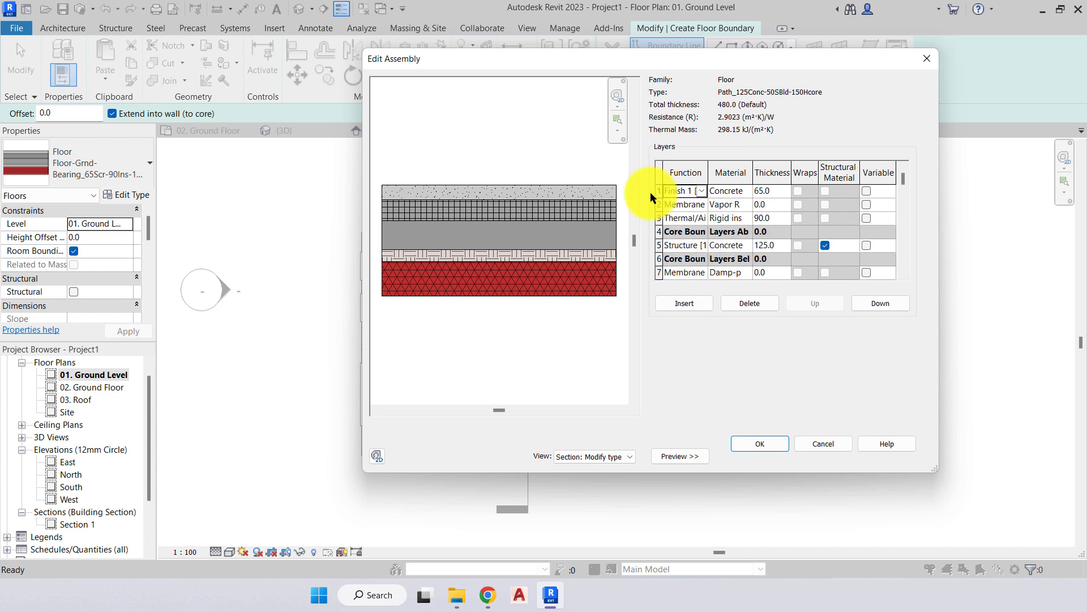
pyautogui.click(701, 190)
pyautogui.click(713, 156)
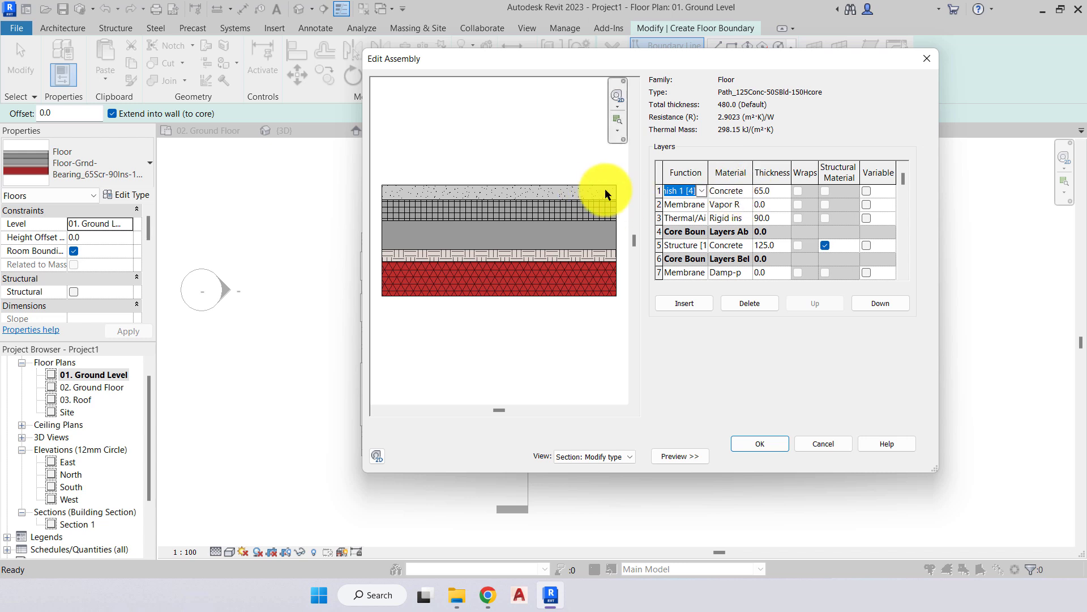
pyautogui.click(777, 191)
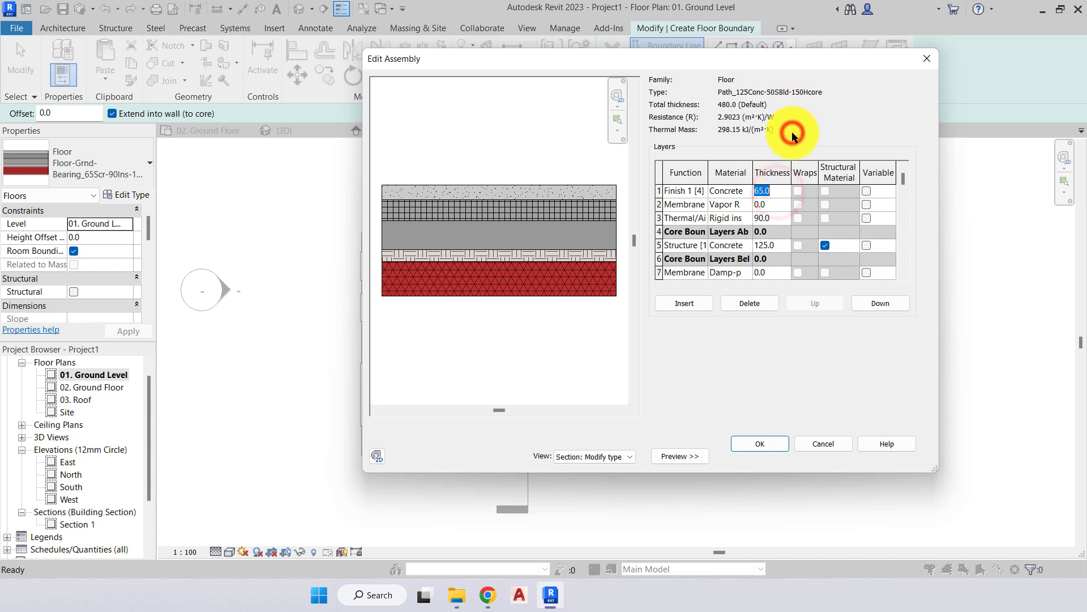
# Examine the function and material of the membrane layer directly below the concrete finish, and select that whole layer.
pyautogui.click(690, 210)
pyautogui.click(690, 209)
pyautogui.click(688, 210)
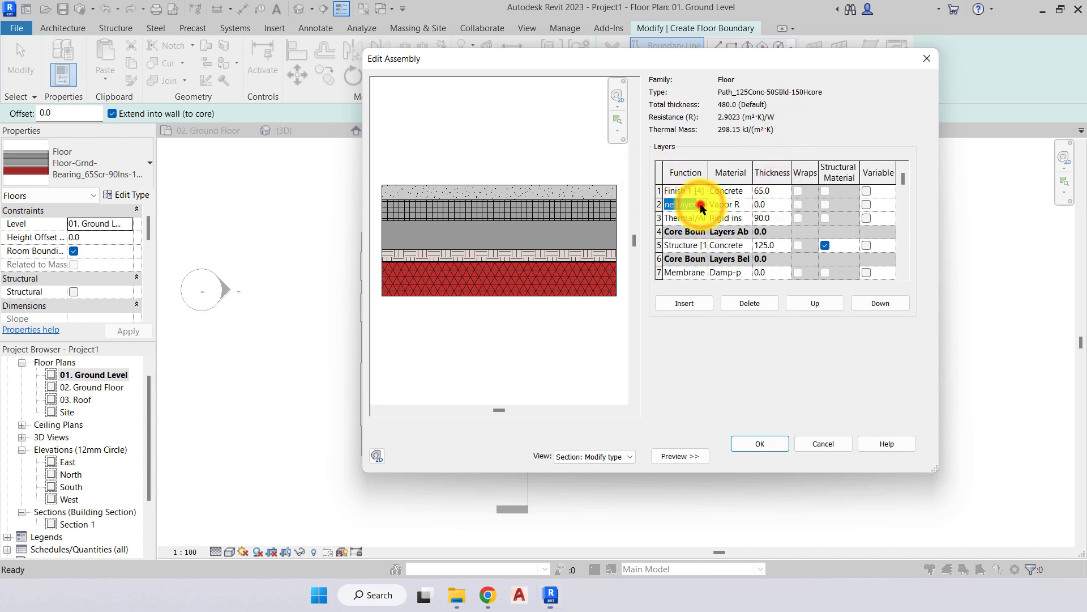
pyautogui.click(734, 208)
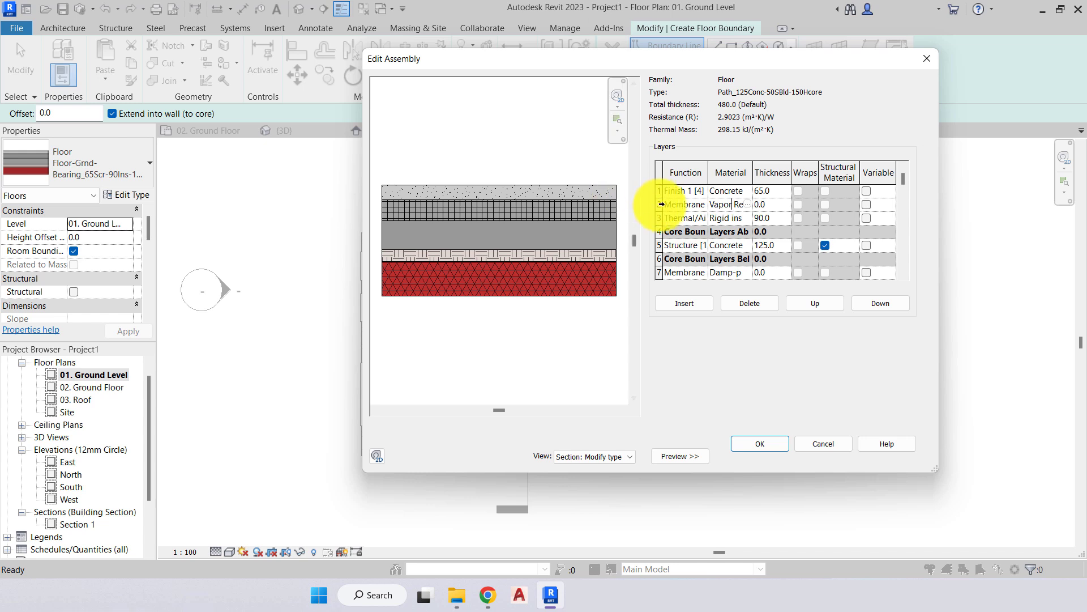
pyautogui.click(658, 205)
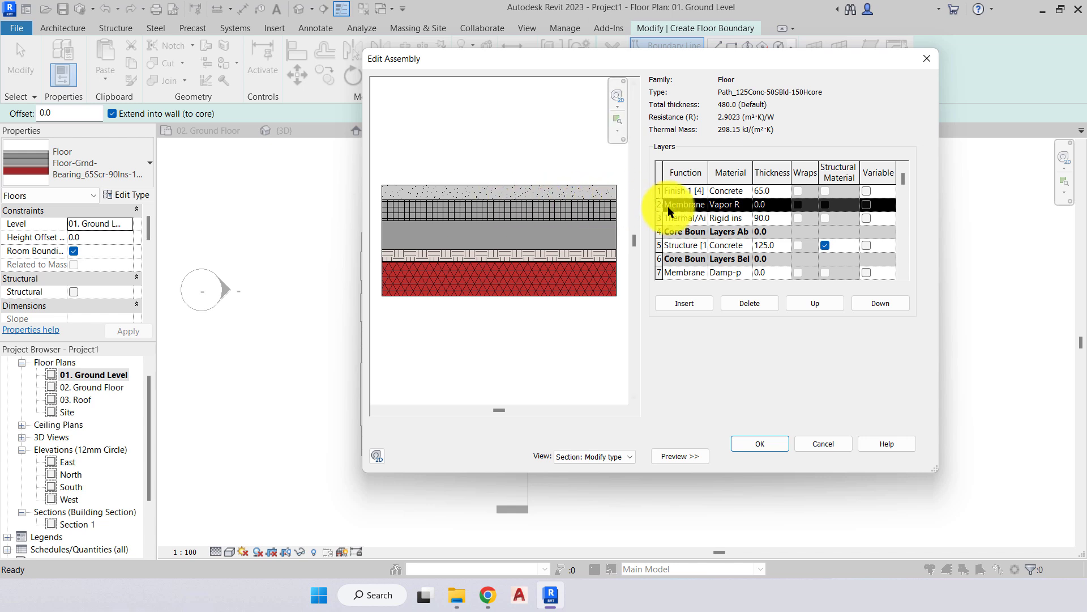
# Examine the vapour membrane's thickness and the function and material of the rigid insulation layer beneath it.
pyautogui.click(774, 204)
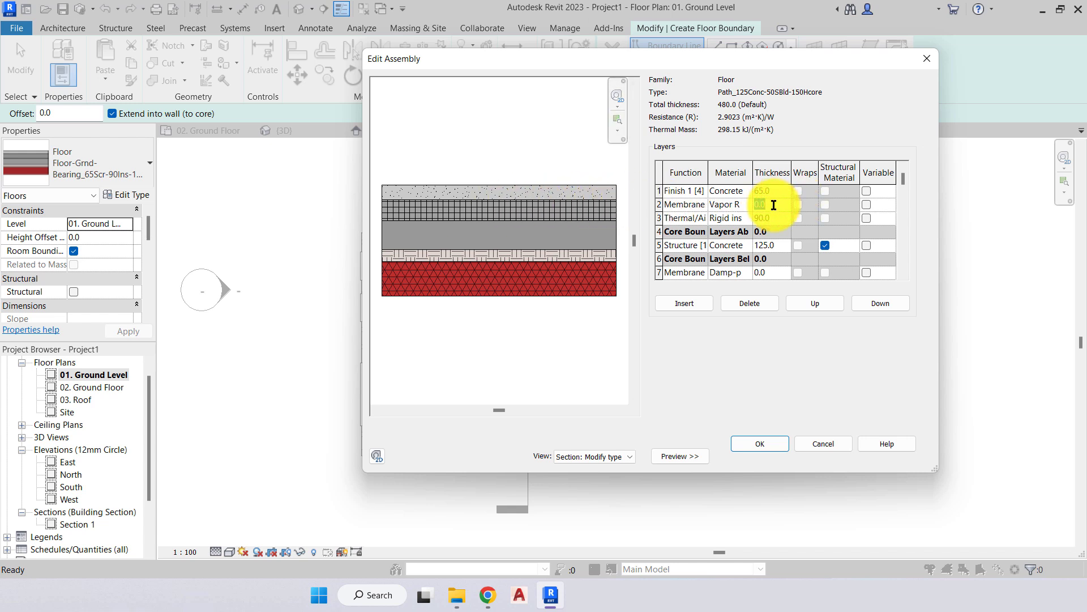
pyautogui.click(660, 220)
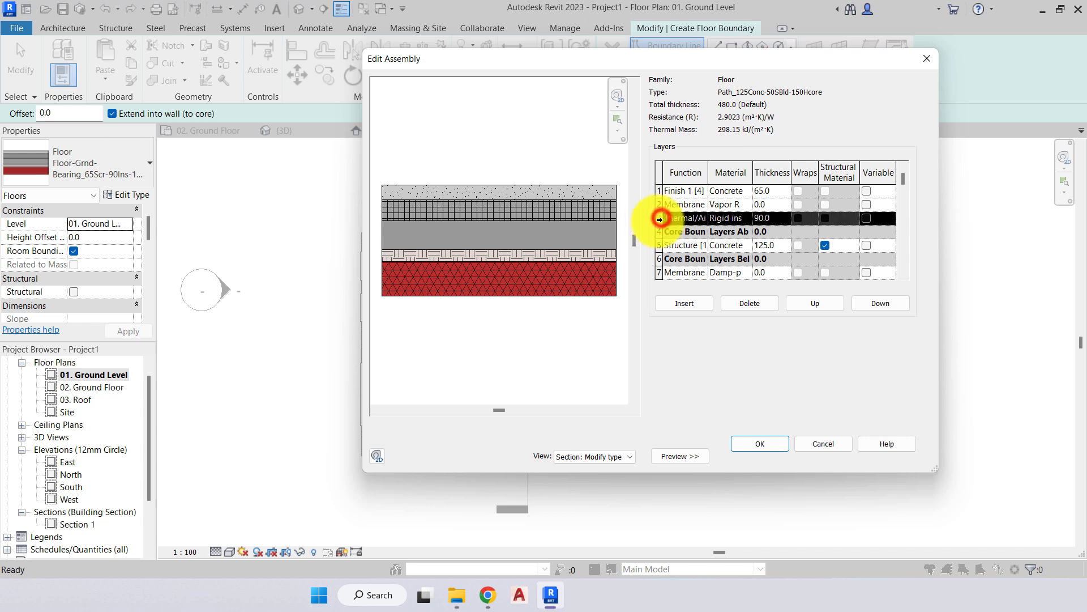
pyautogui.click(688, 218)
pyautogui.click(702, 218)
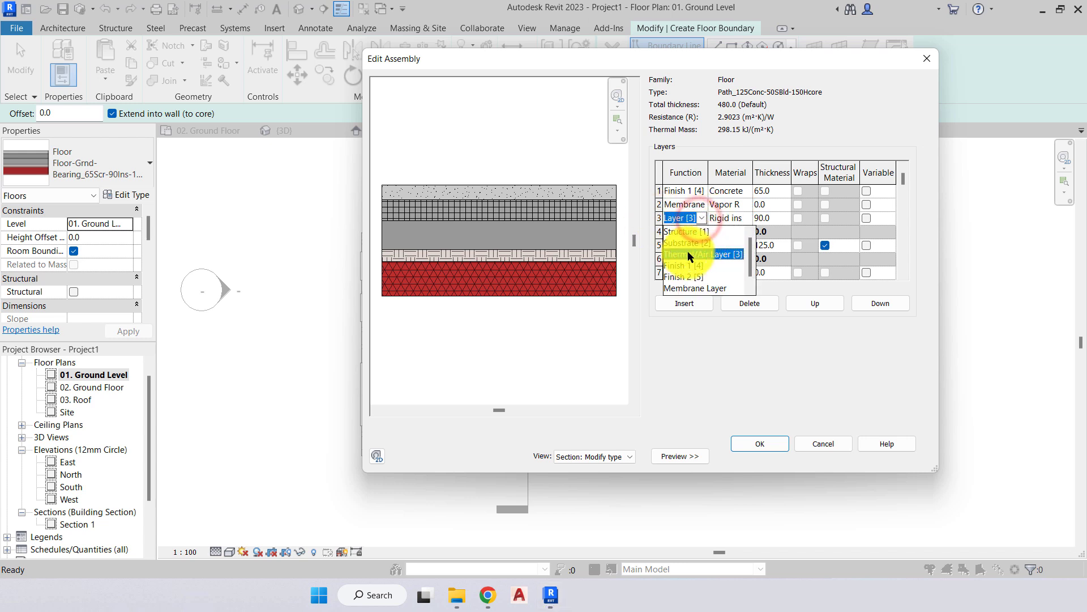
pyautogui.click(654, 221)
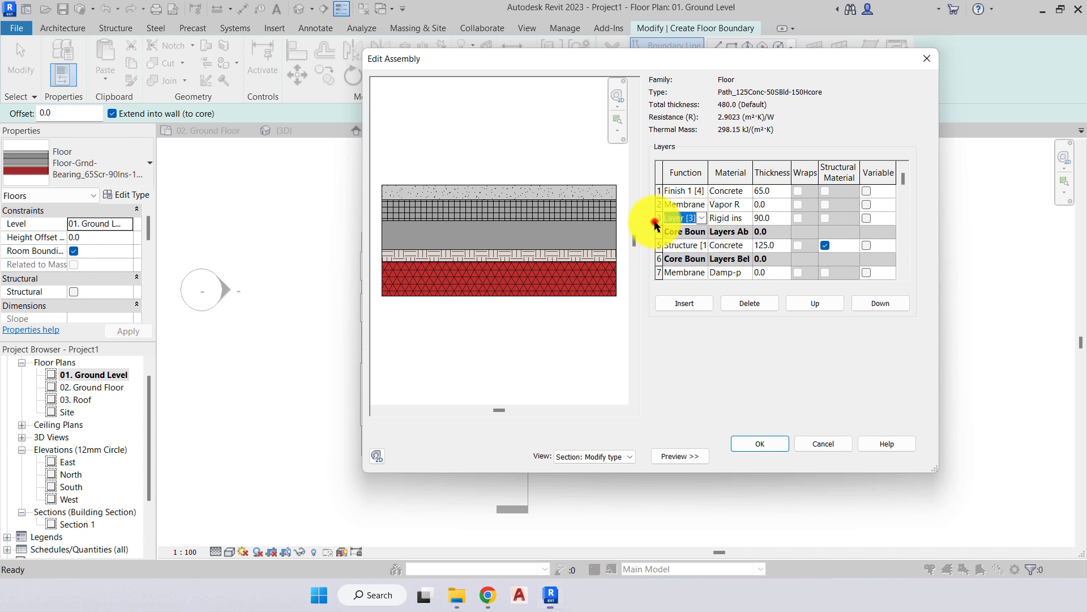
pyautogui.click(744, 219)
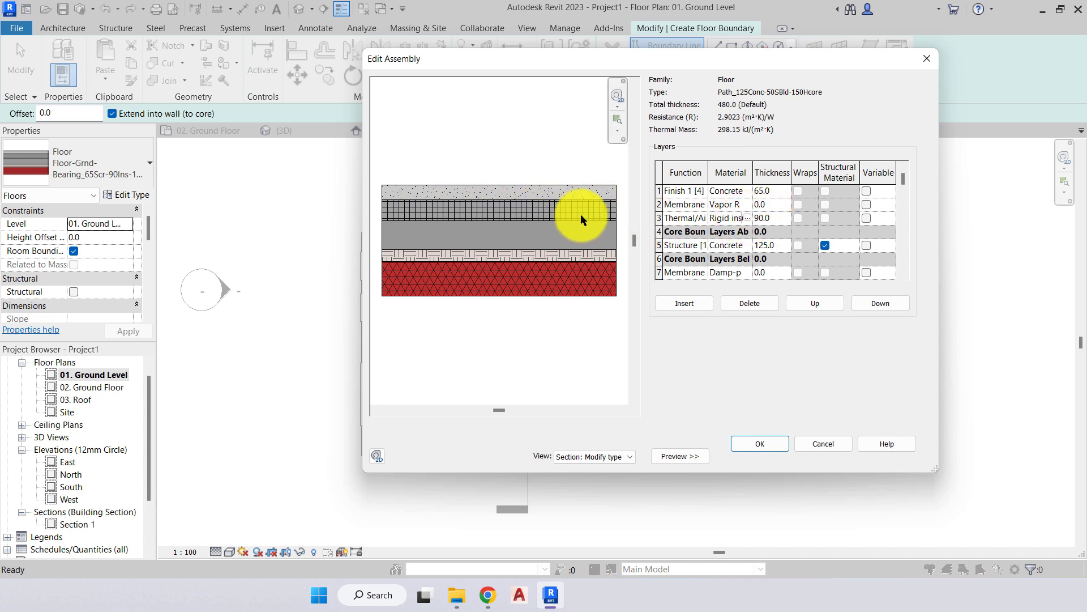
# Examine the upper and lower core boundaries around the structural concrete layer, both in the layer list and in the section preview.
pyautogui.scroll(-2, 670, 234)
pyautogui.scroll(2, 675, 226)
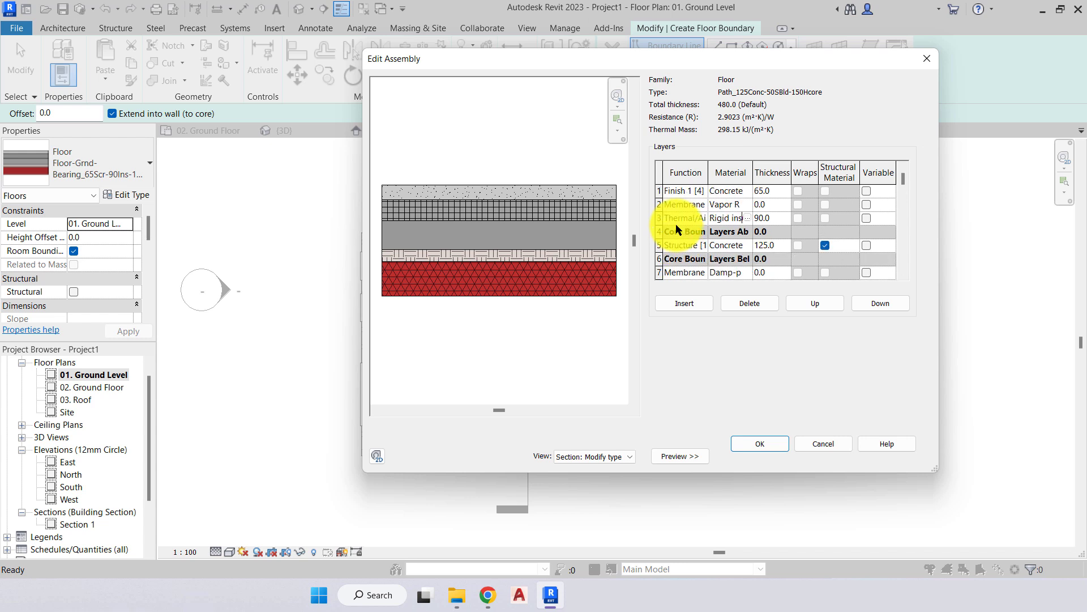
pyautogui.scroll(-1, 671, 233)
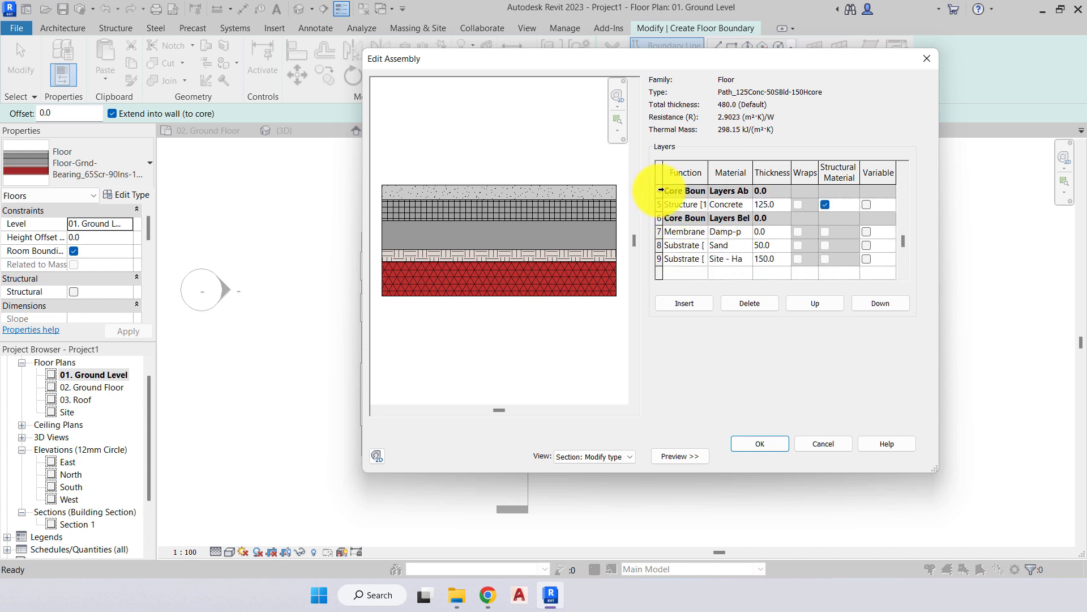
pyautogui.click(658, 191)
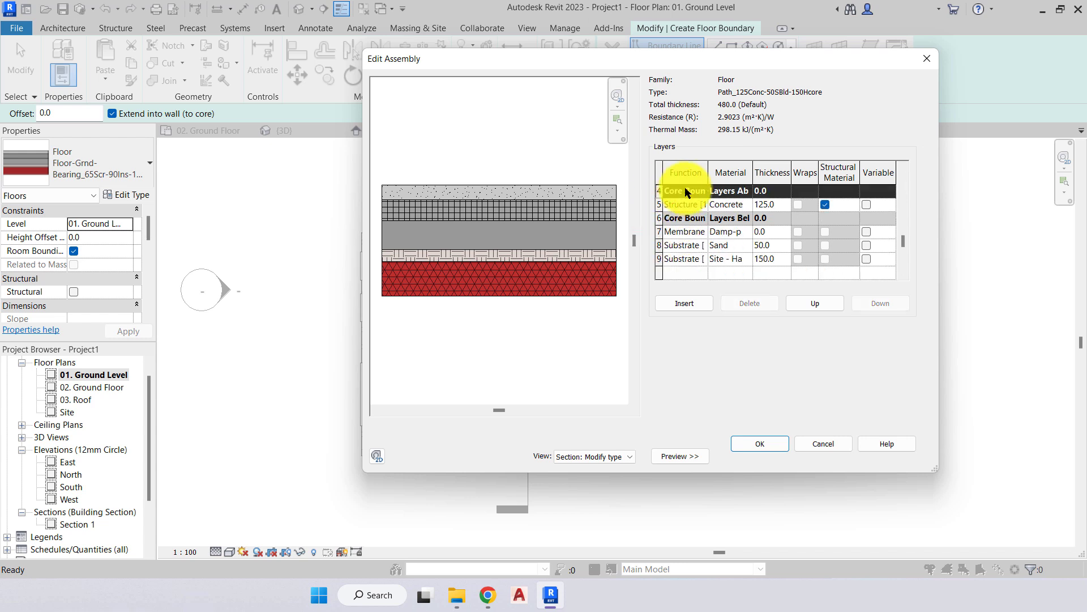
pyautogui.click(659, 218)
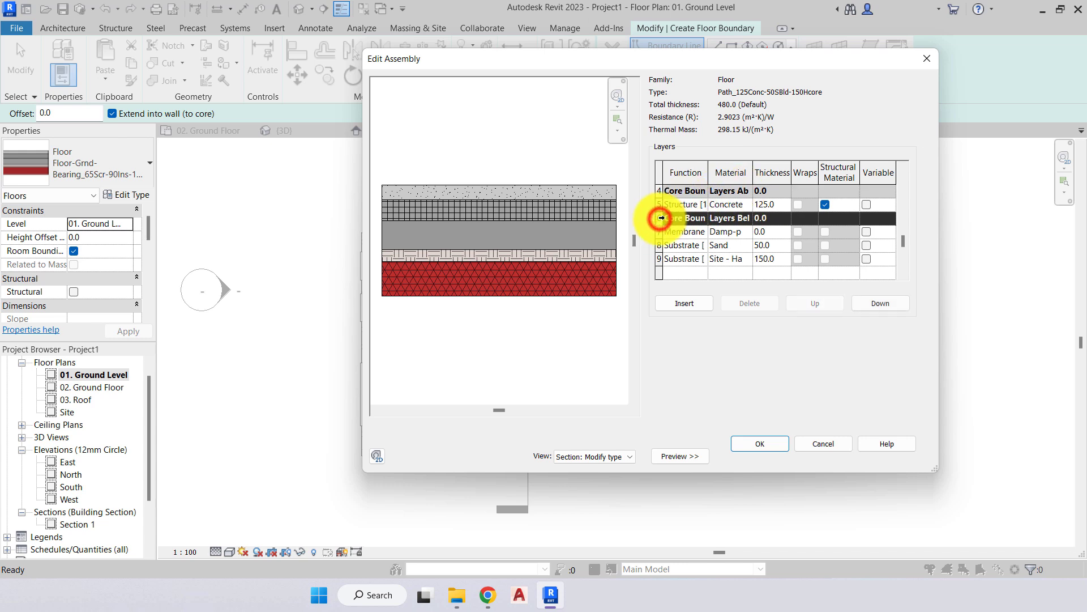
pyautogui.click(660, 192)
pyautogui.scroll(3, 583, 224)
pyautogui.scroll(2, 591, 223)
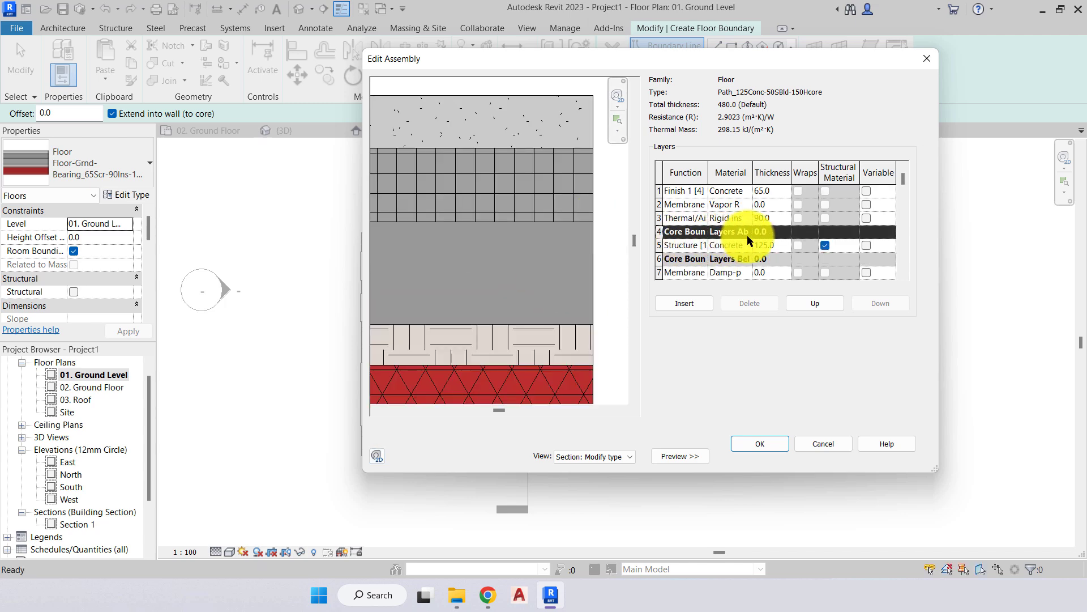
pyautogui.click(692, 236)
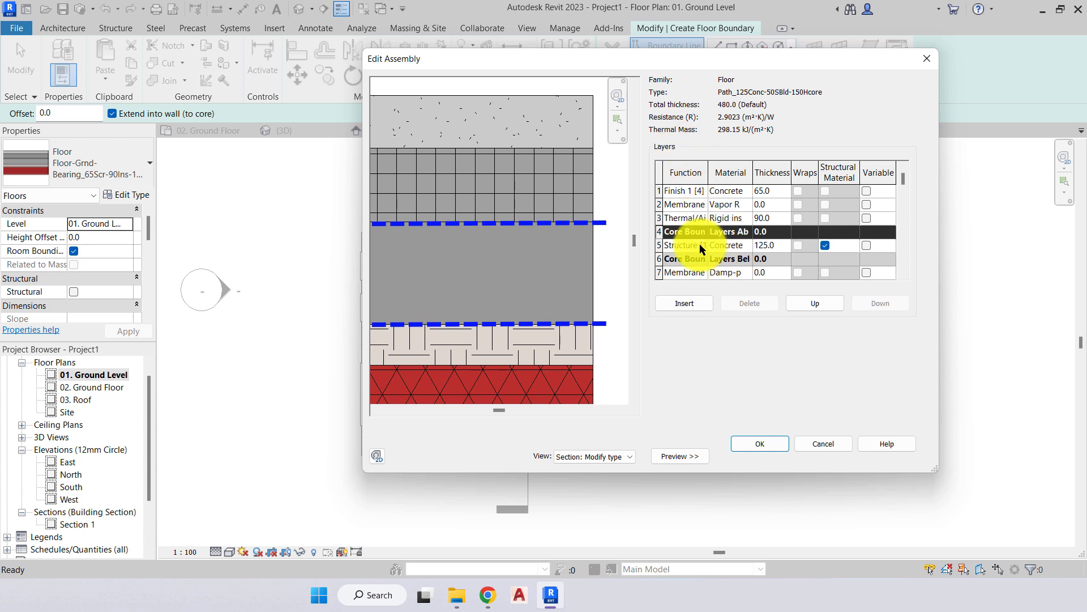
pyautogui.click(659, 231)
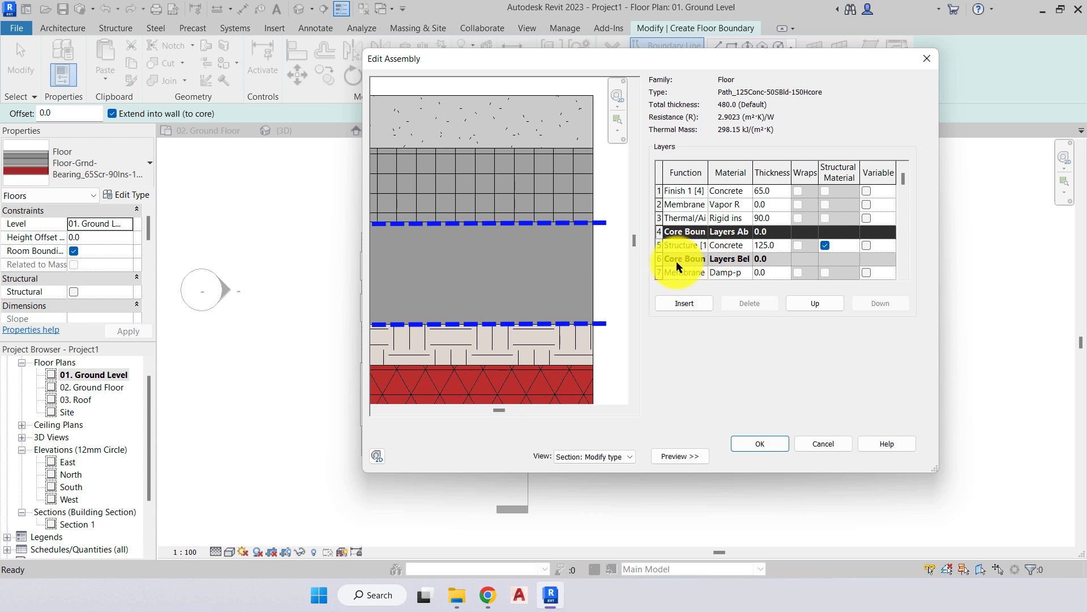
# Examine the structural concrete layer and the damp-proof membrane, sand and hardcore layers below the core against the section preview.
pyautogui.click(663, 246)
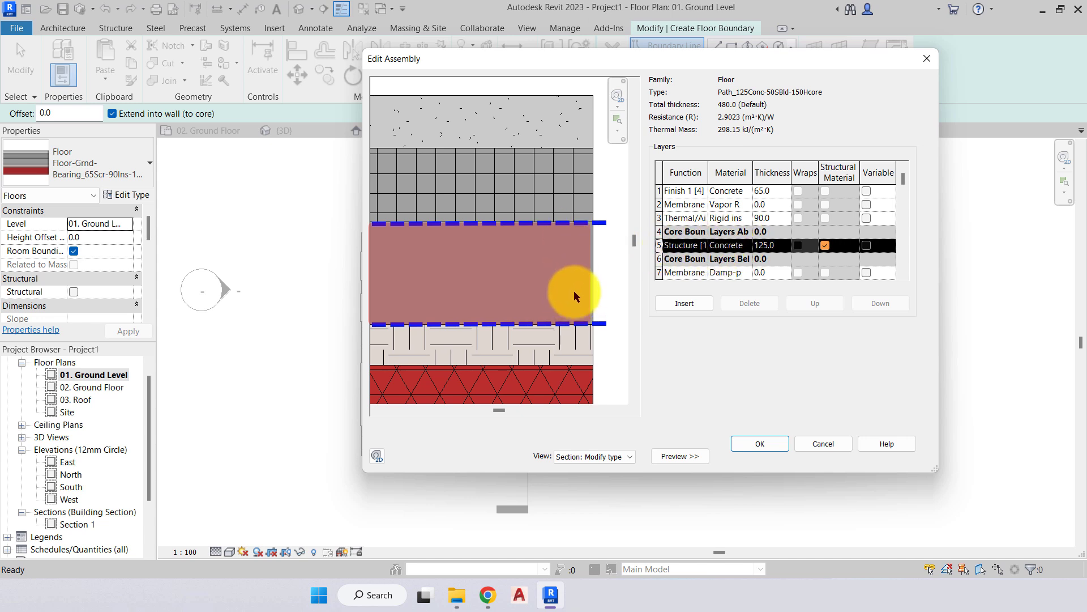
pyautogui.scroll(-2, 573, 291)
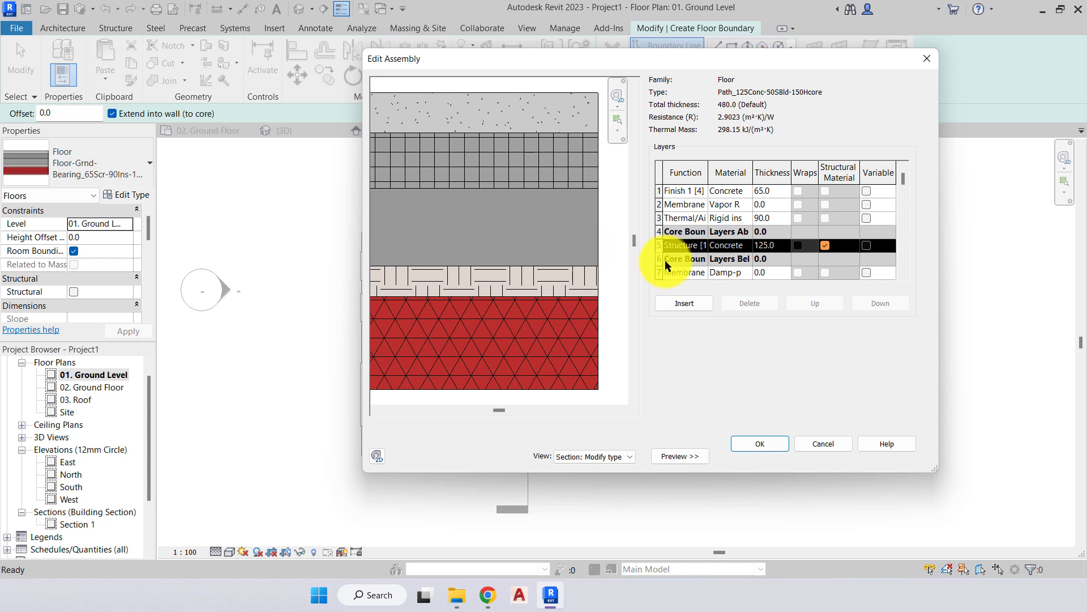
pyautogui.scroll(-1, 665, 260)
pyautogui.click(663, 219)
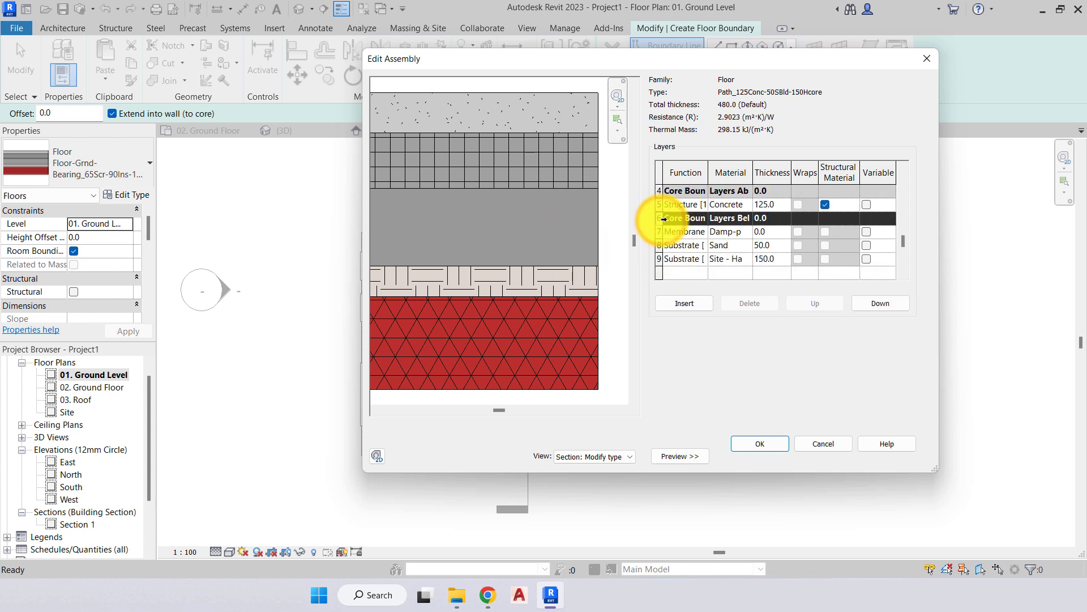
pyautogui.click(662, 232)
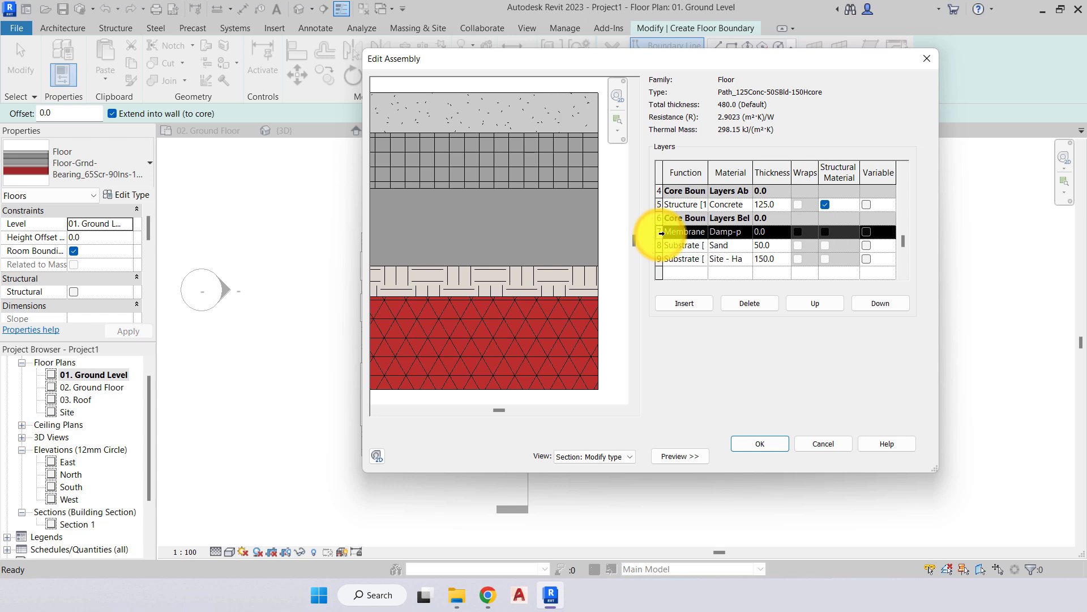
pyautogui.click(658, 244)
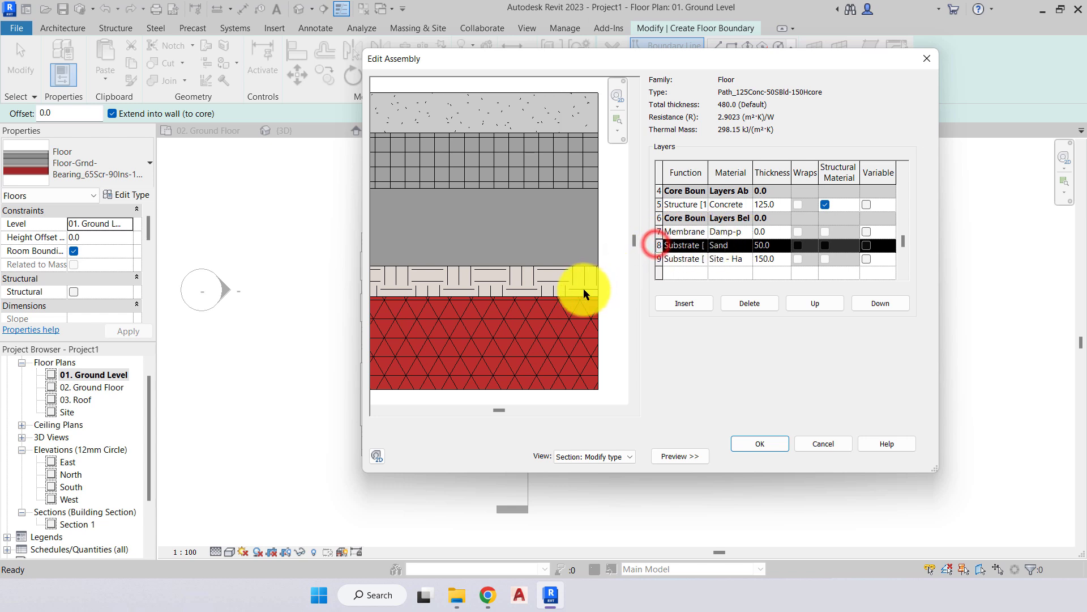
pyautogui.click(658, 259)
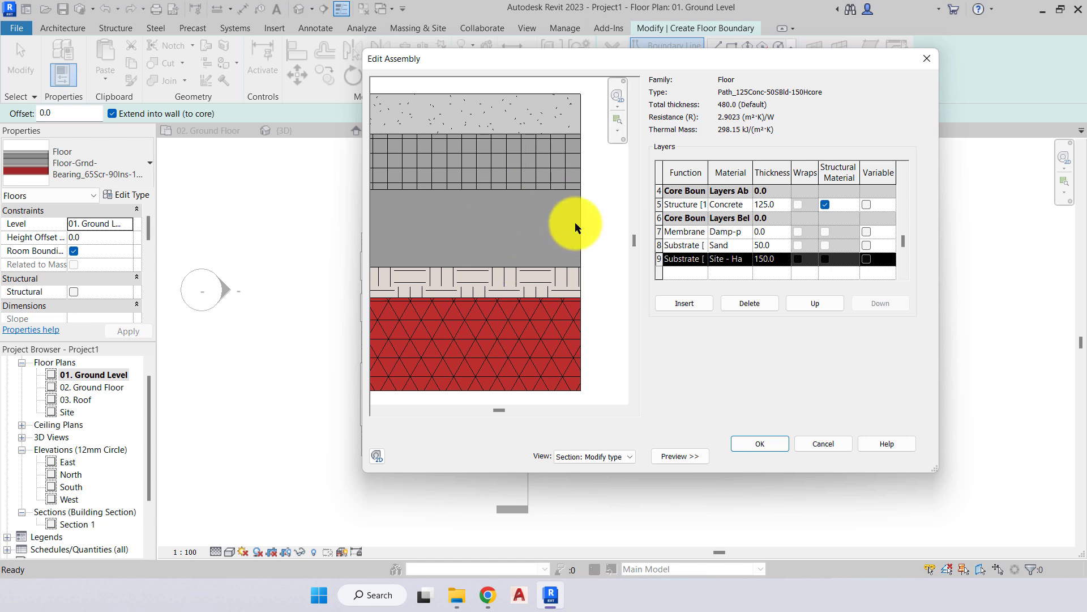
pyautogui.scroll(-3, 563, 236)
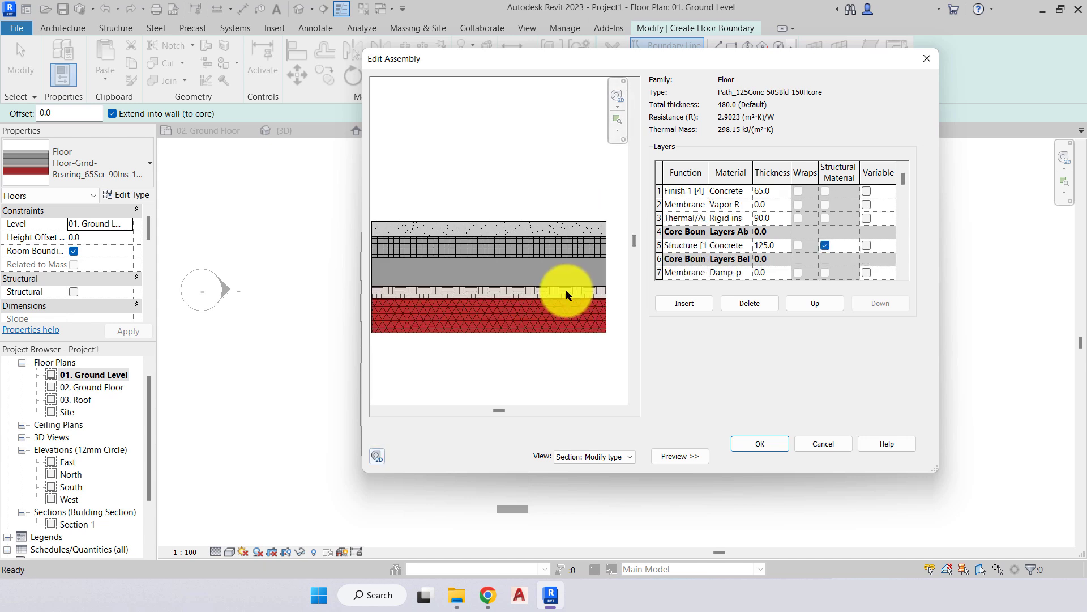
pyautogui.moveTo(565, 290); pyautogui.dragTo(587, 286, button='middle')
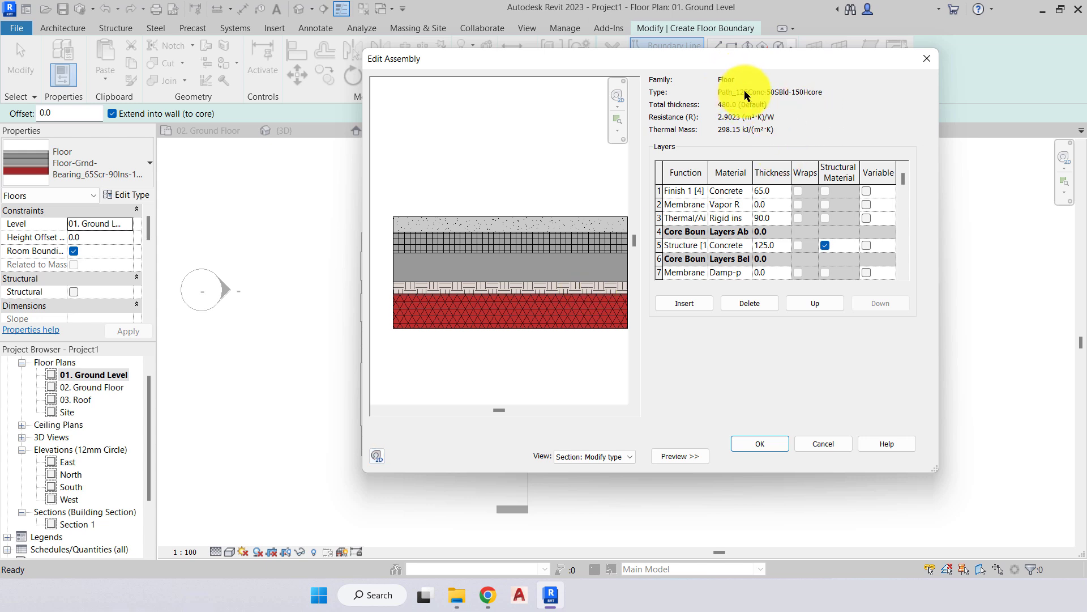
# Delete the concrete finish, vapour membrane and rigid insulation layers above the core from the path floor type.
pyautogui.click(660, 190)
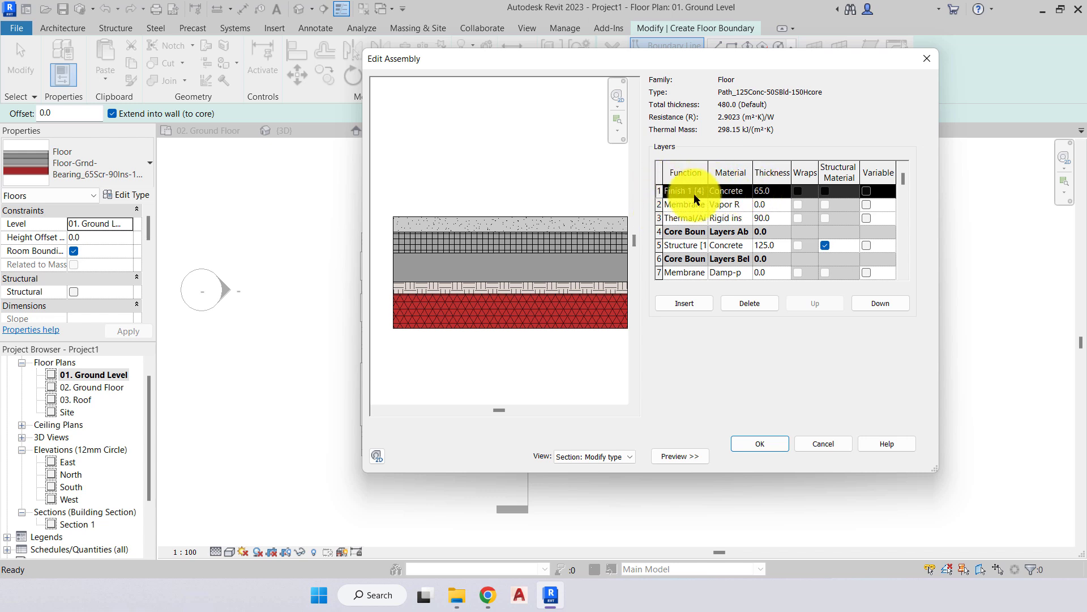
pyautogui.click(741, 303)
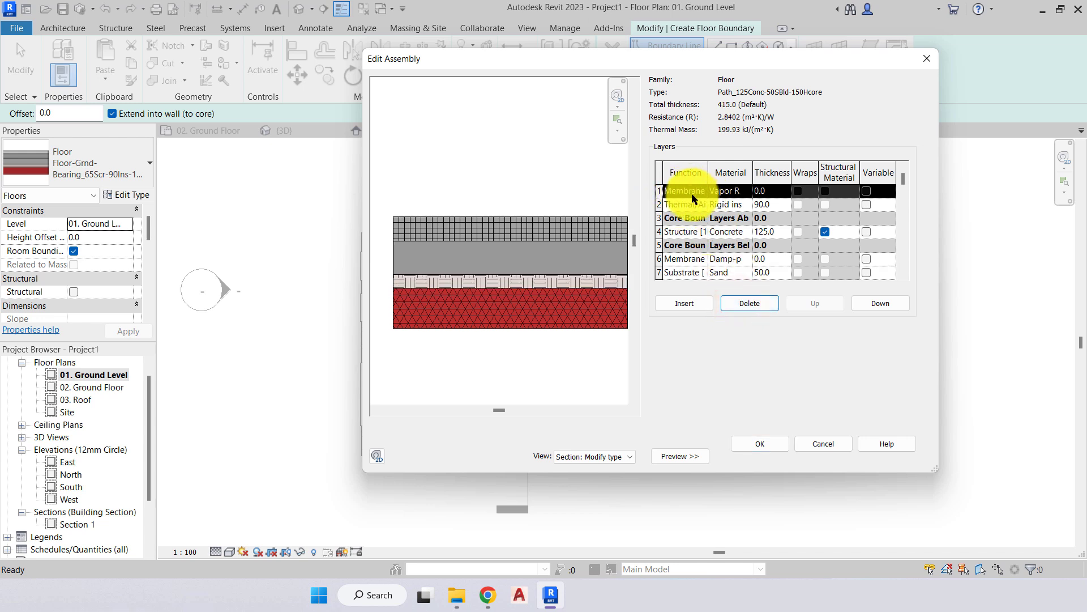
pyautogui.click(747, 304)
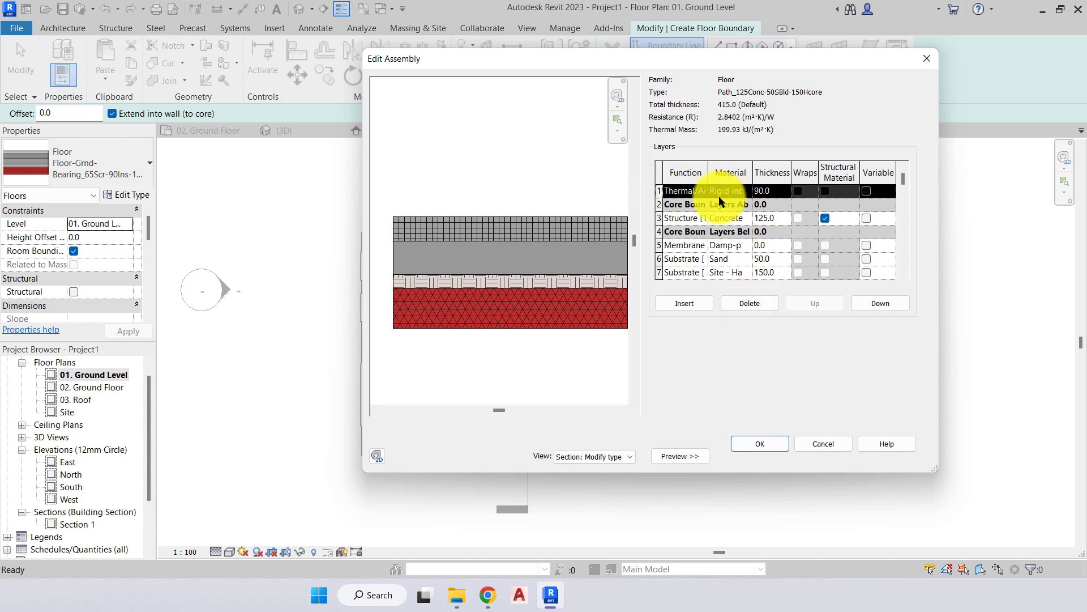
pyautogui.click(747, 303)
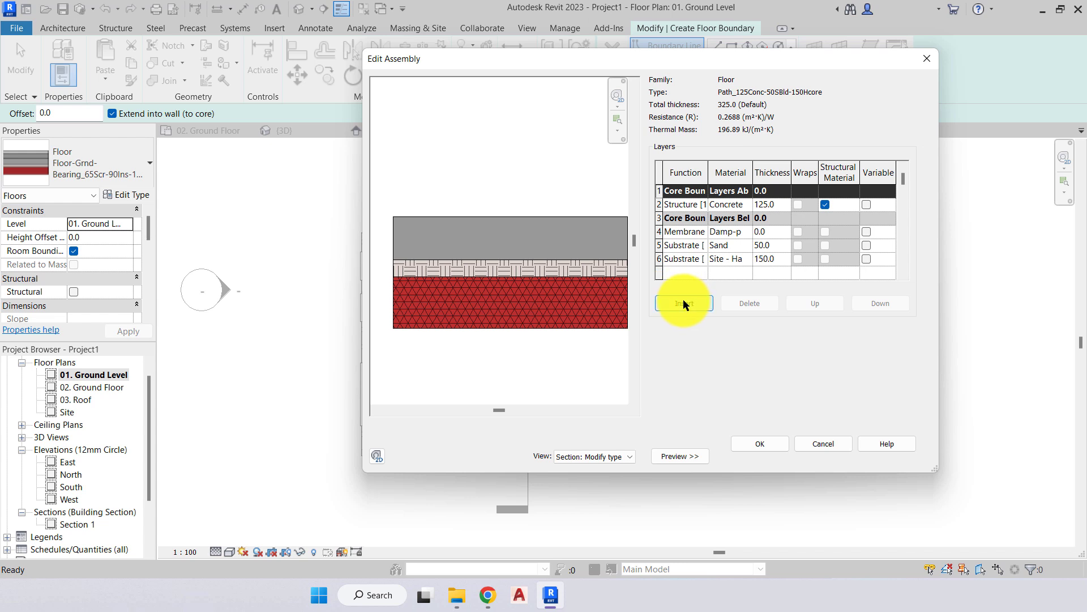
# Try moving the hardcore substrate layer above the sand layer and return it to the lowest position.
pyautogui.click(659, 259)
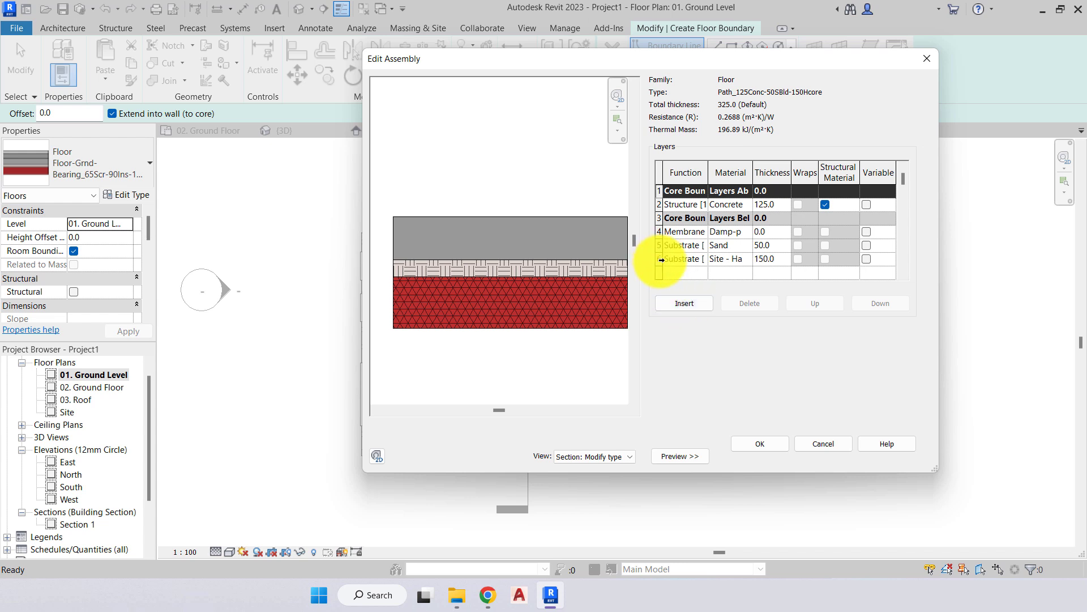
pyautogui.click(660, 258)
pyautogui.click(816, 301)
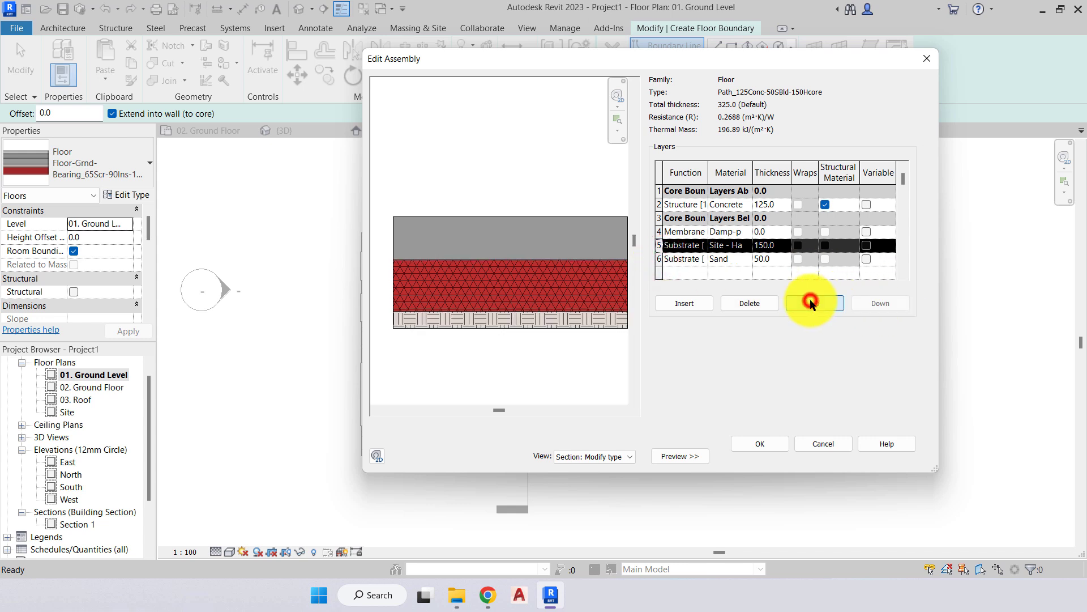
pyautogui.click(878, 303)
pyautogui.click(820, 302)
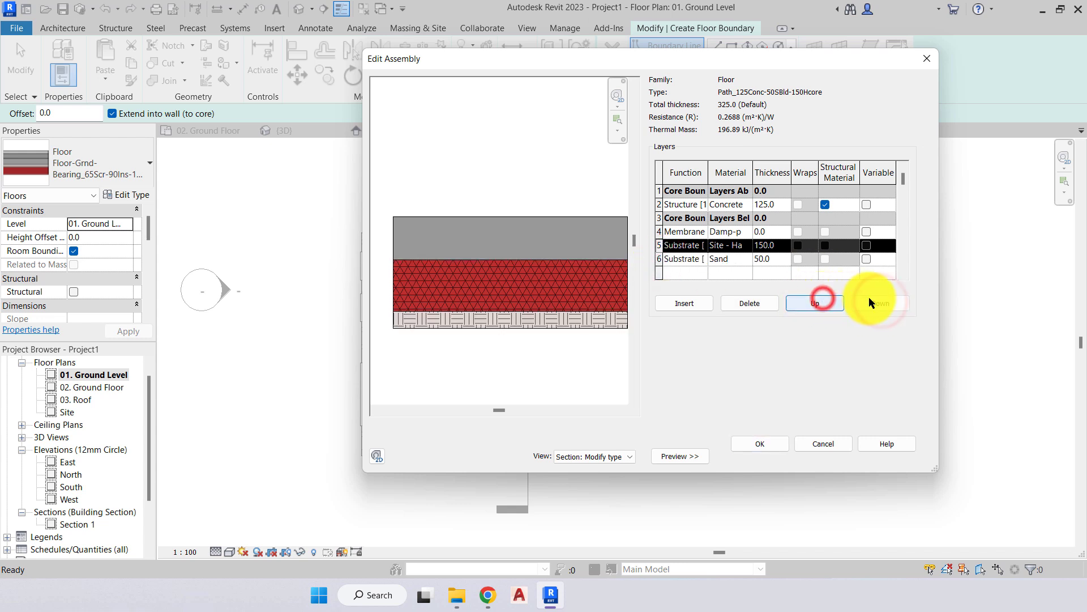
pyautogui.click(878, 303)
pyautogui.click(821, 303)
pyautogui.click(865, 305)
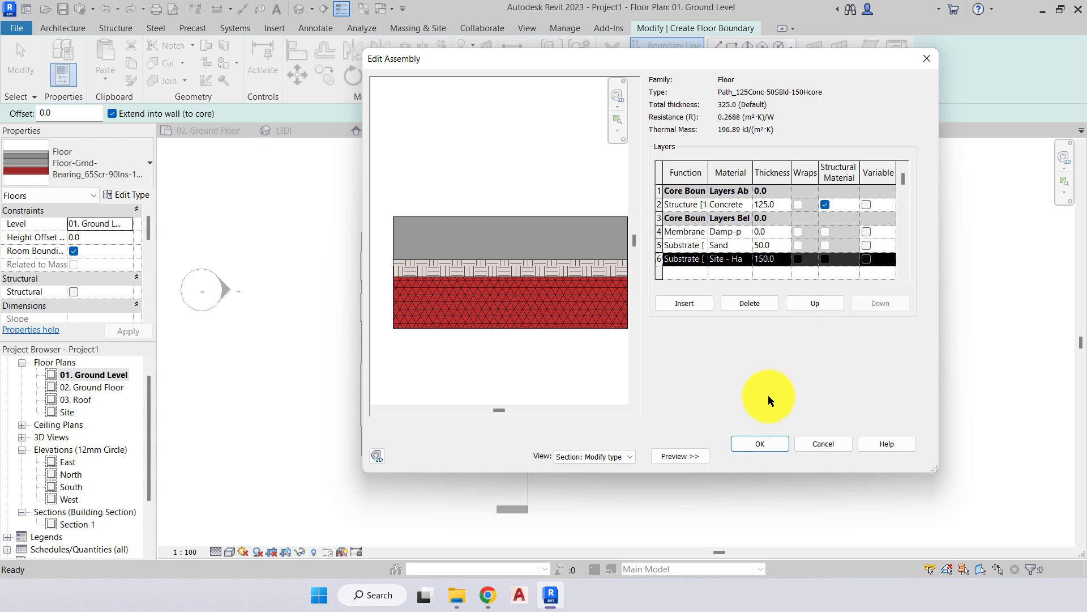
# Accept the path floor's layer structure, set the type's function to Exterior and apply the type properties.
pyautogui.click(769, 398)
pyautogui.click(767, 446)
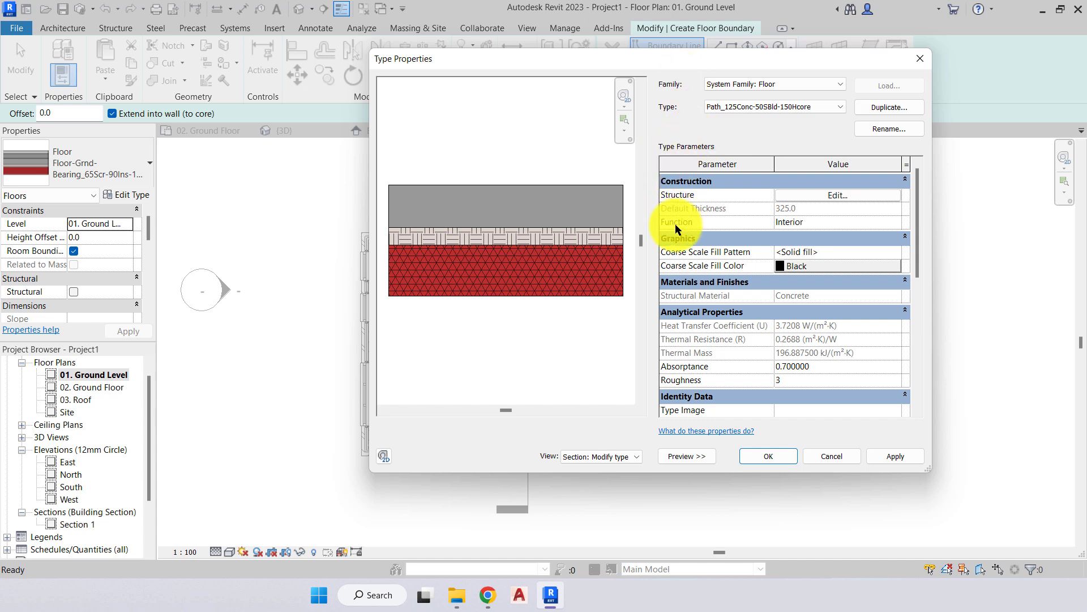
pyautogui.click(821, 222)
pyautogui.click(896, 222)
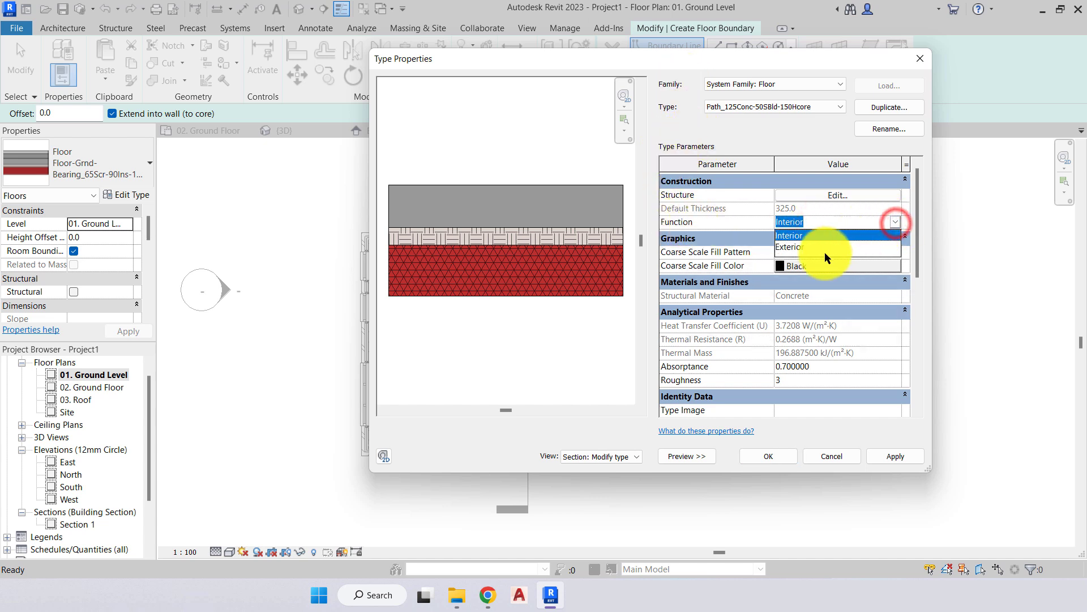
pyautogui.click(798, 247)
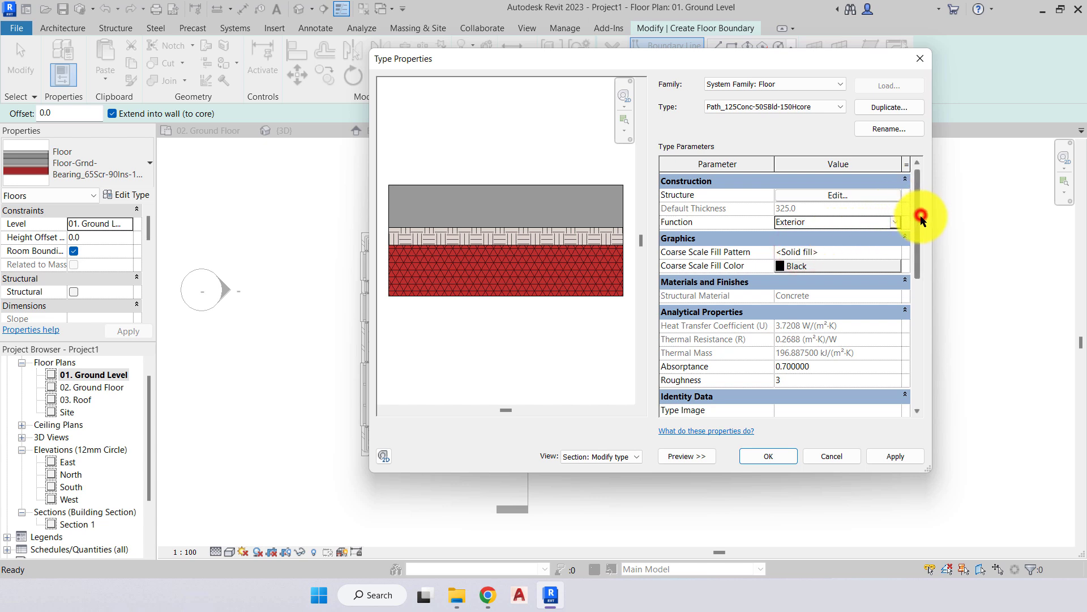
pyautogui.moveTo(917, 214); pyautogui.dragTo(892, 198)
pyautogui.click(785, 456)
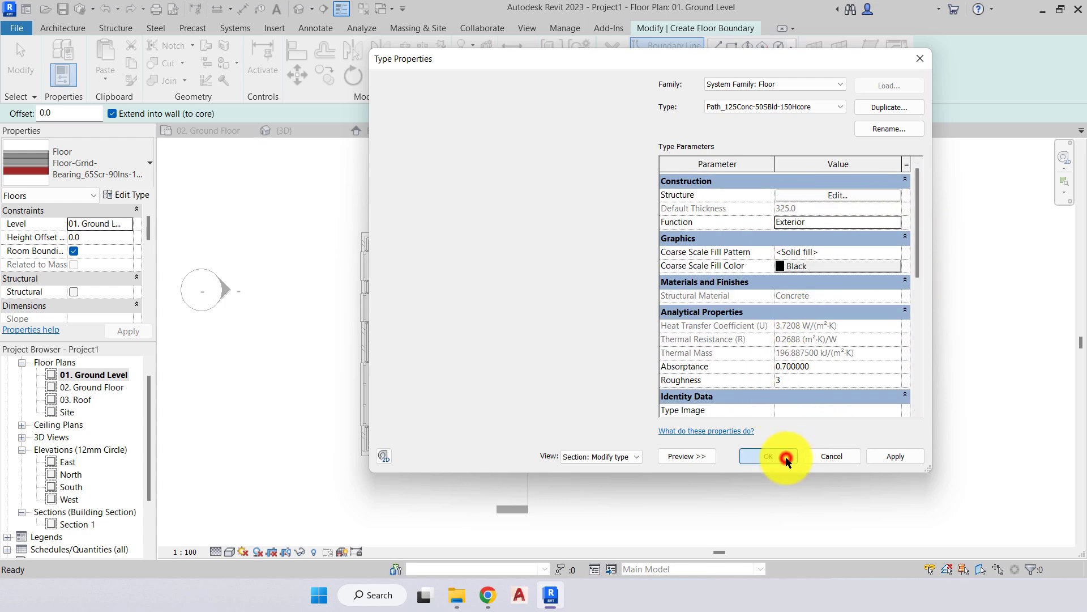
# Try sketching straight boundary lines along the building's upper wall and upper-right wall, and undo them.
pyautogui.moveTo(339, 347); pyautogui.dragTo(419, 354, button='middle')
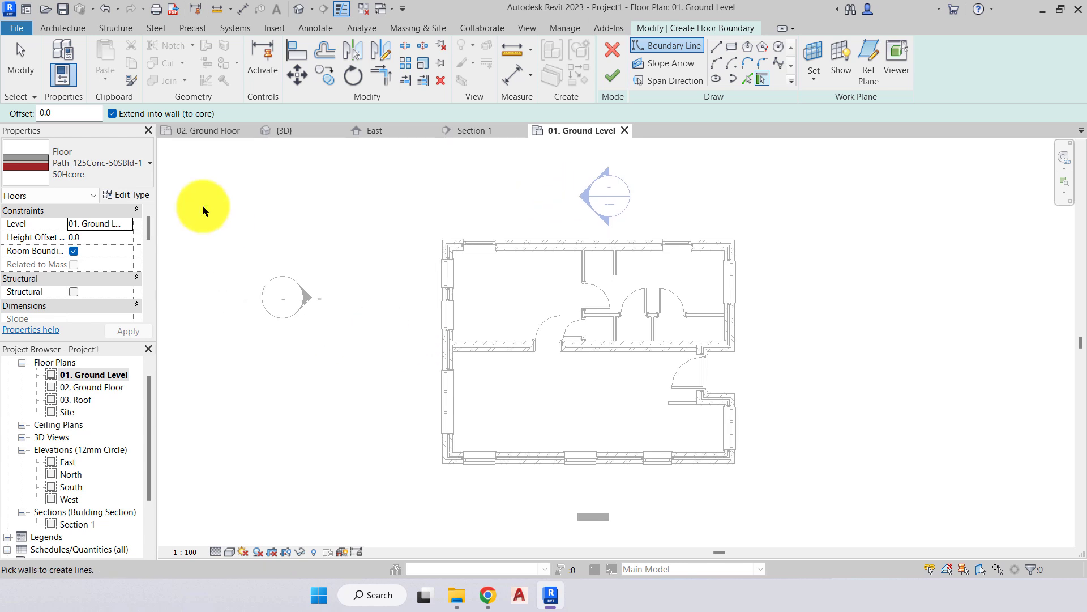
pyautogui.click(47, 168)
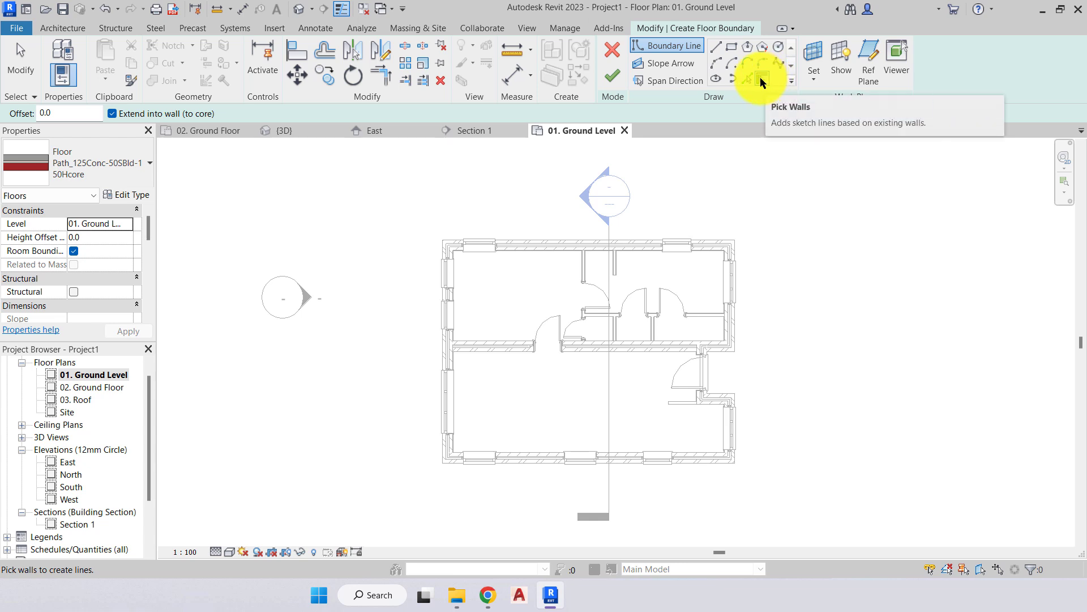
pyautogui.click(717, 47)
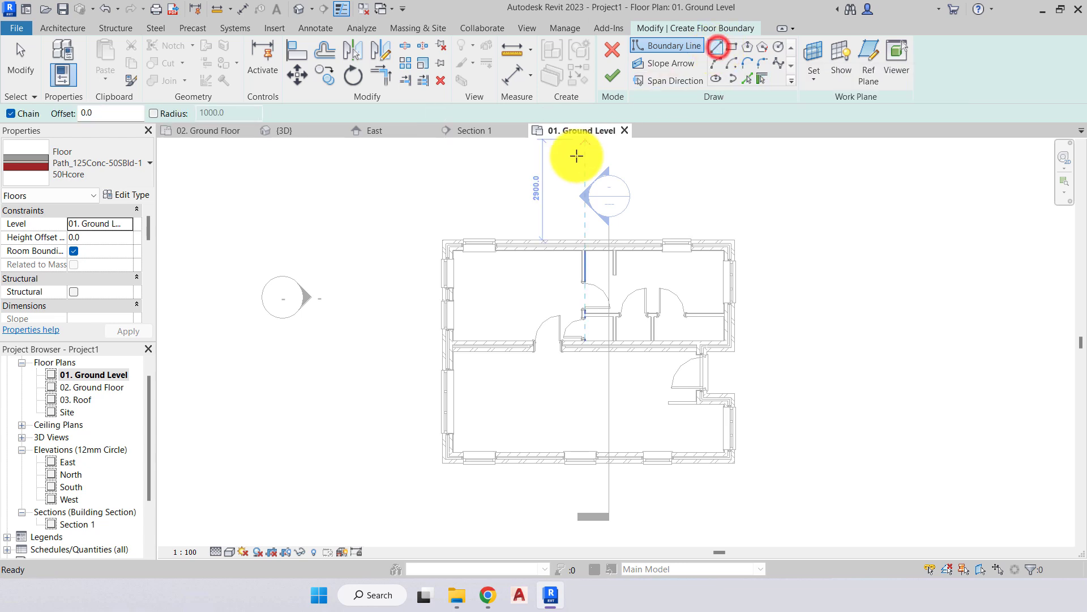
pyautogui.click(445, 237)
pyautogui.click(737, 239)
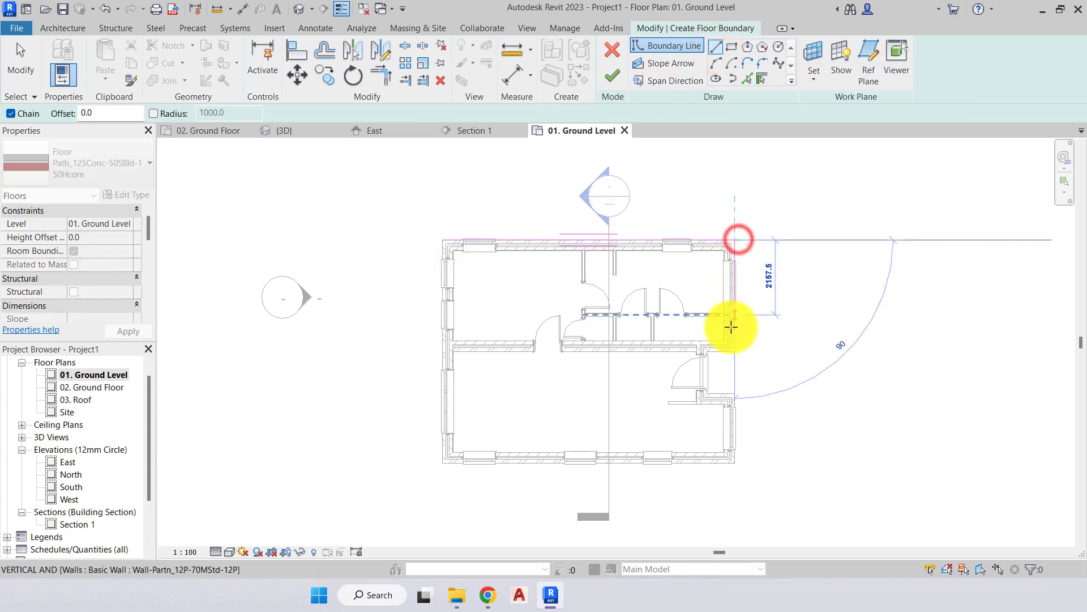
pyautogui.click(735, 350)
pyautogui.press('Escape')
pyautogui.press('Escape')
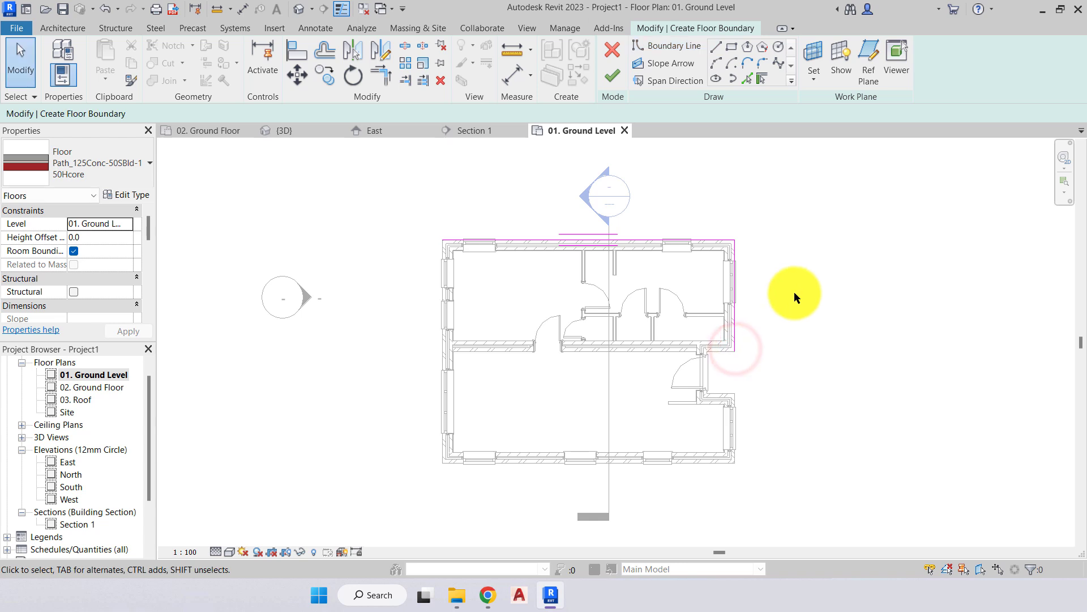
pyautogui.hotkey('ctrl', 'z')
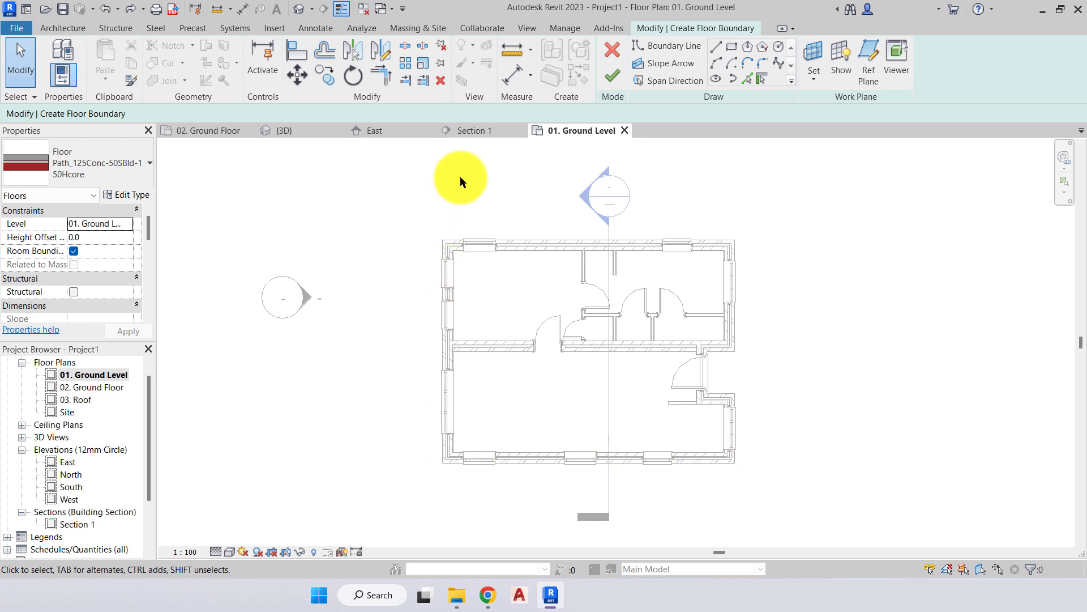
# Create boundary lines with Pick Lines along the outer faces of the building's upper, left and lower exterior walls.
pyautogui.click(751, 74)
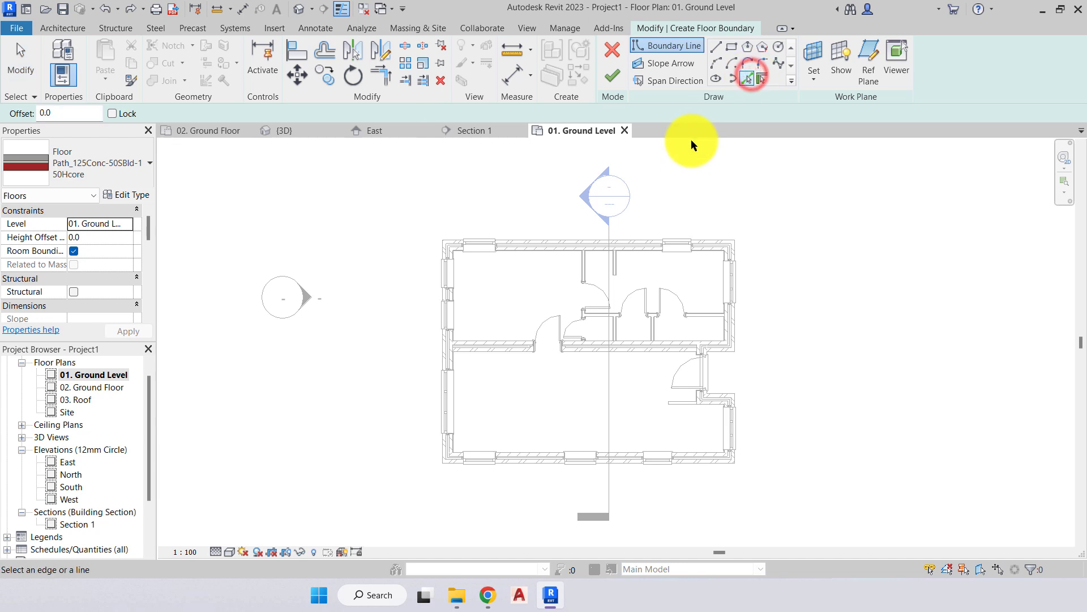
pyautogui.click(524, 241)
pyautogui.click(440, 339)
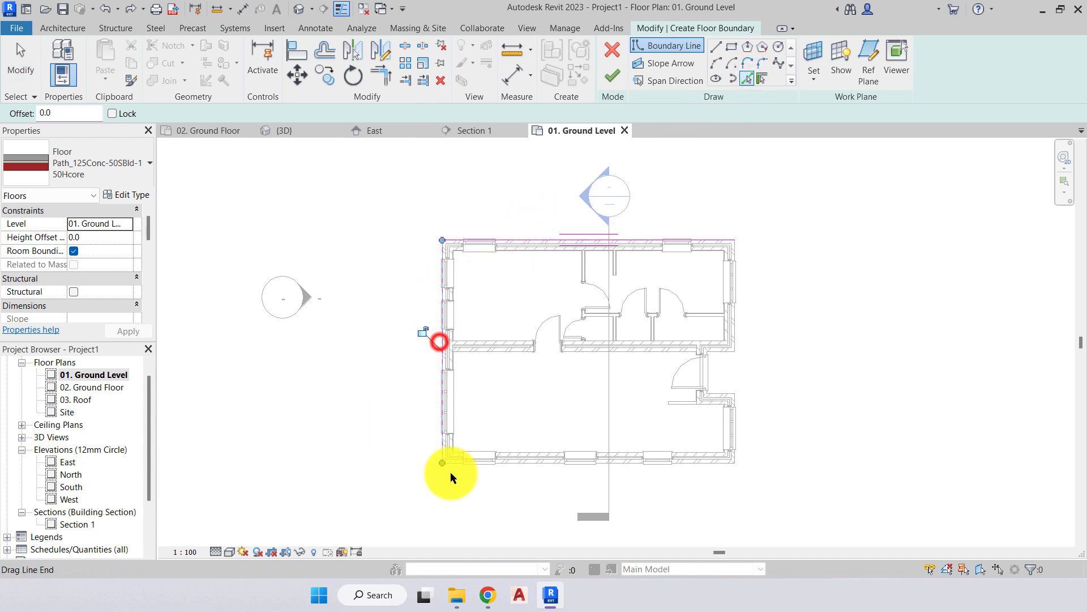
pyautogui.click(517, 461)
pyautogui.scroll(2, 735, 453)
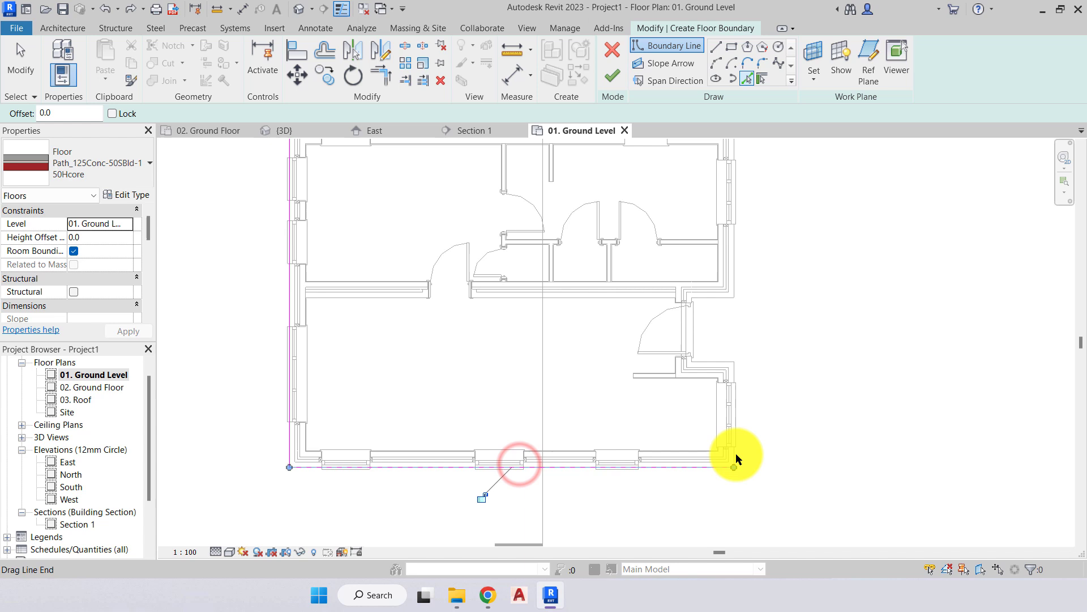
# Pick the right-hand exterior wall faces and the edges of the entrance recess around the external door as boundary lines.
pyautogui.scroll(3, 734, 372)
pyautogui.click(734, 373)
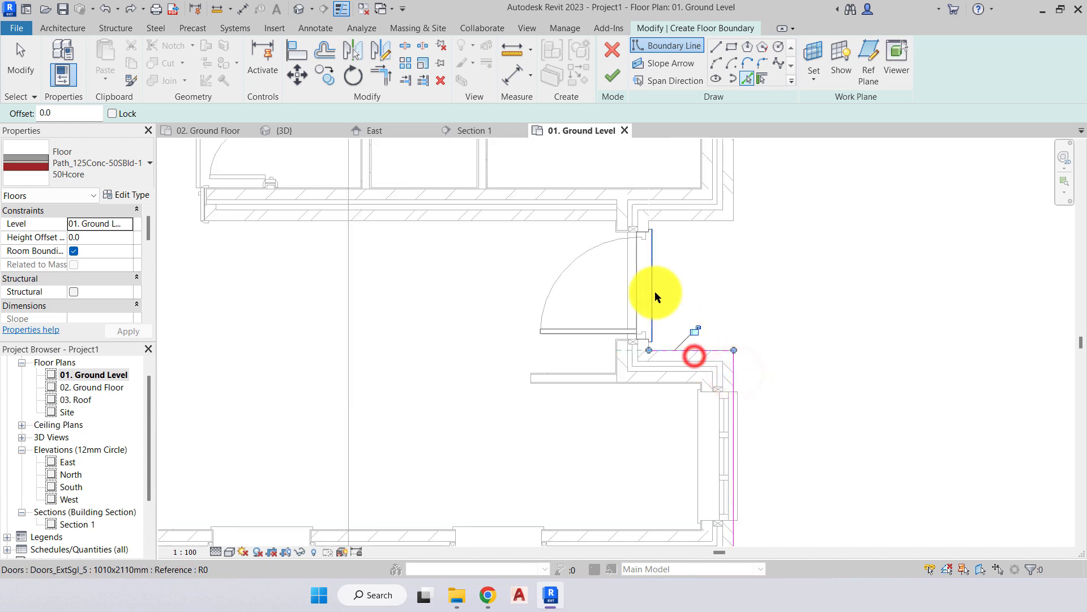
pyautogui.scroll(3, 639, 207)
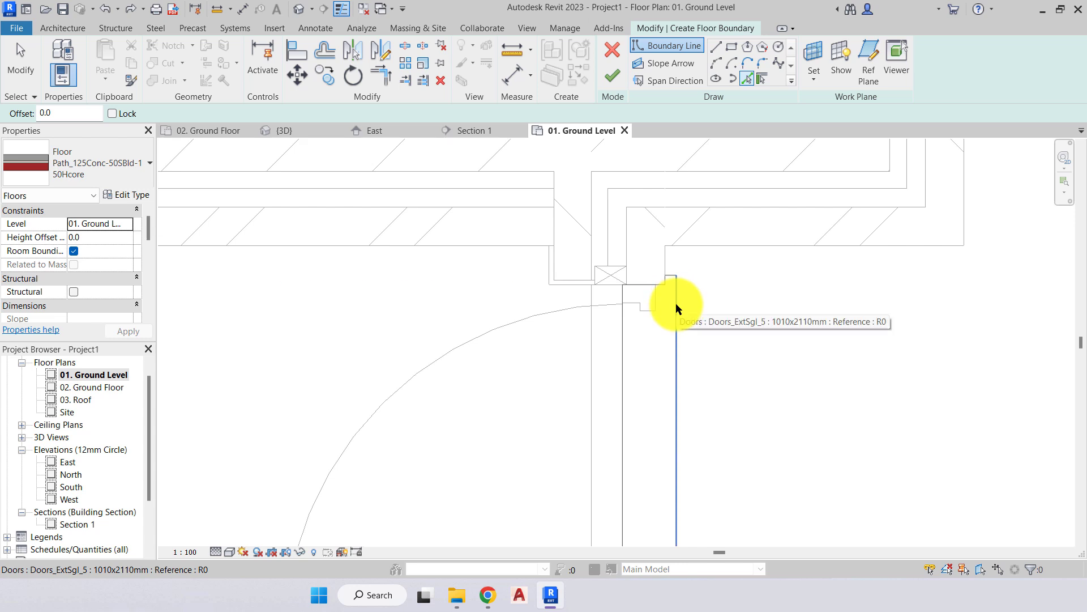
pyautogui.click(670, 264)
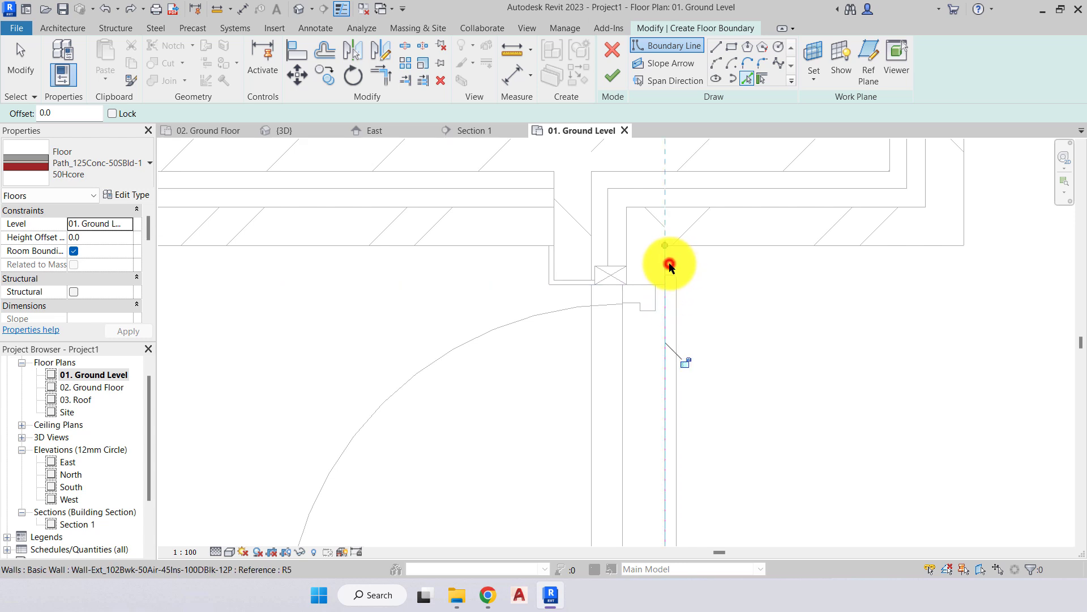
pyautogui.click(718, 248)
pyautogui.scroll(-3, 695, 361)
pyautogui.click(829, 274)
pyautogui.scroll(-4, 760, 389)
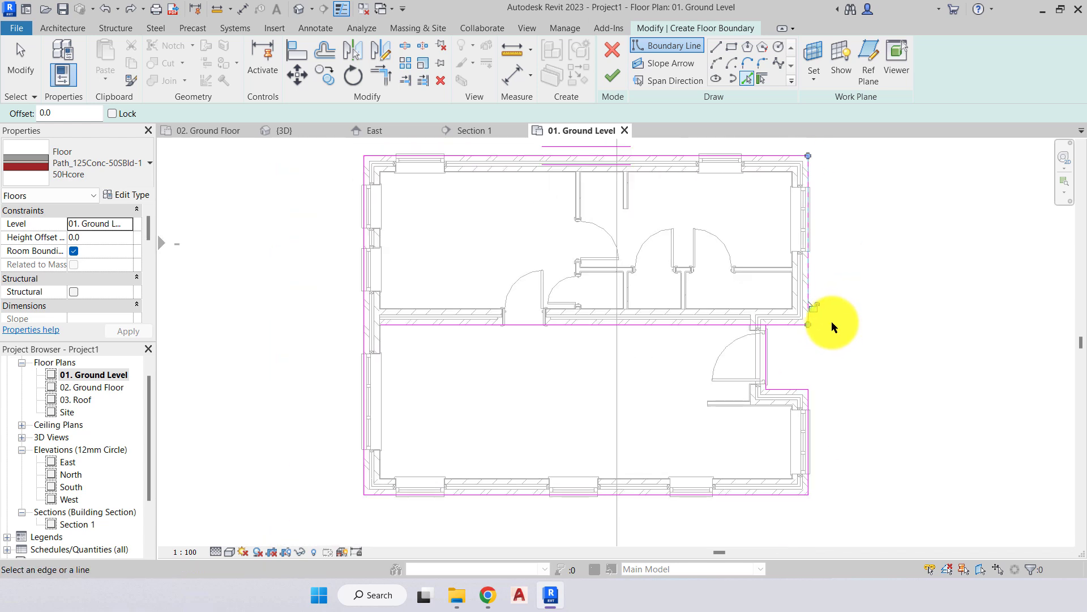
# Sketch a separate closed four-sided loop about 4400 mm wide in the empty area left of the building.
pyautogui.moveTo(837, 342)
pyautogui.mouseDown(button='middle')
pyautogui.moveTo(869, 354)
pyautogui.moveTo(852, 352)
pyautogui.mouseUp(button='middle')
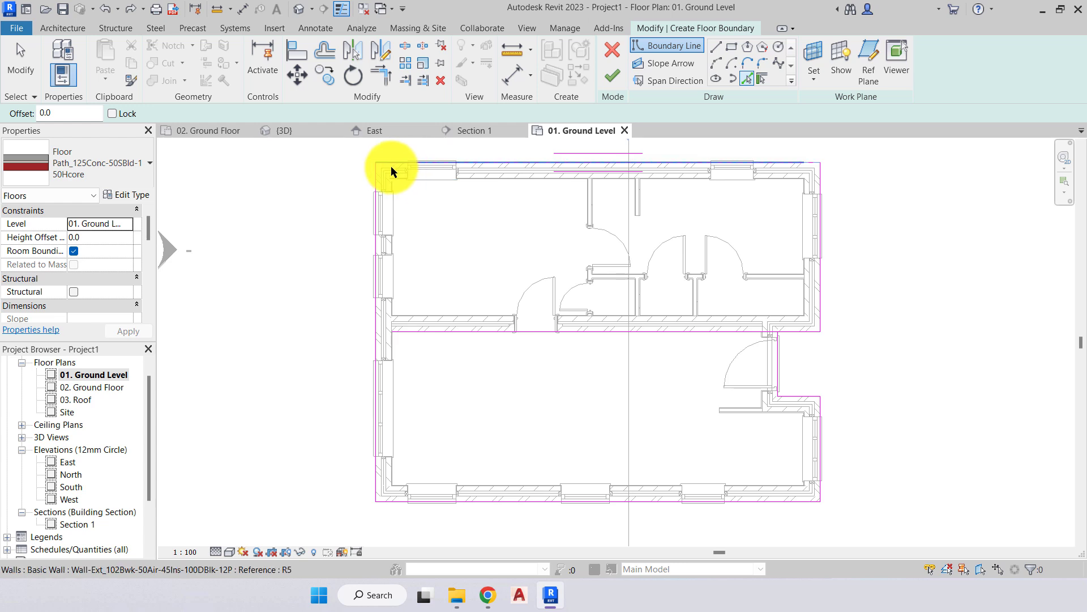
pyautogui.scroll(-2, 413, 311)
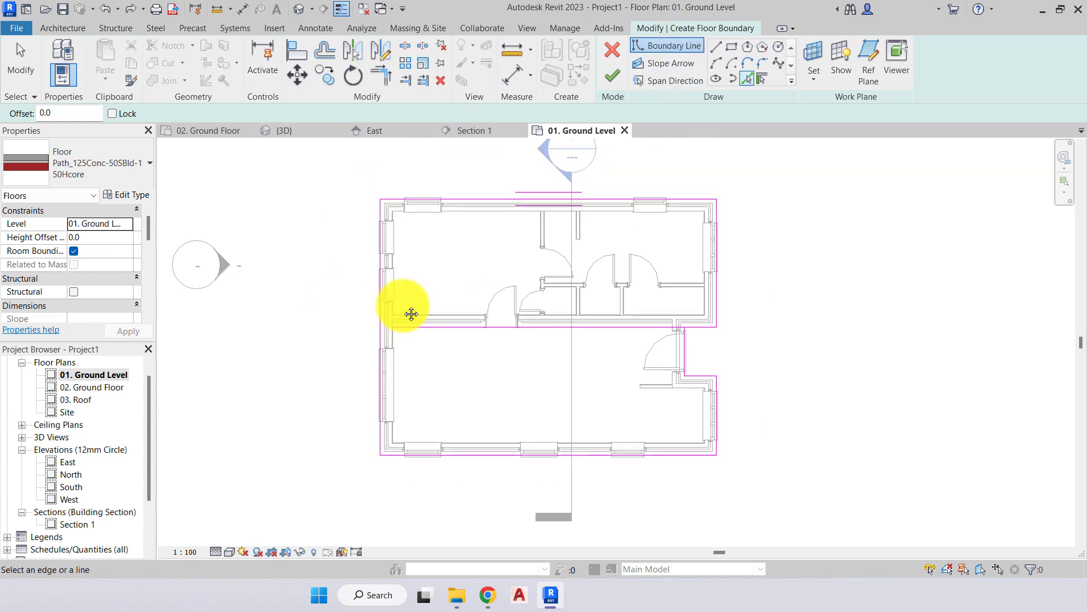
pyautogui.moveTo(413, 311); pyautogui.dragTo(665, 252, button='middle')
pyautogui.click(719, 49)
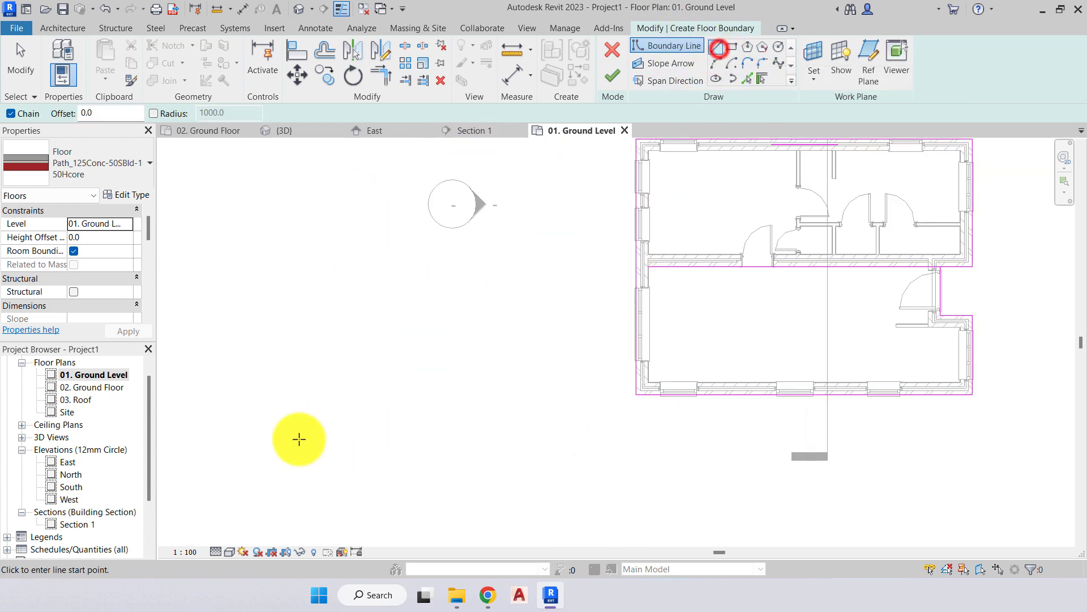
pyautogui.click(328, 392)
pyautogui.click(338, 266)
pyautogui.click(514, 266)
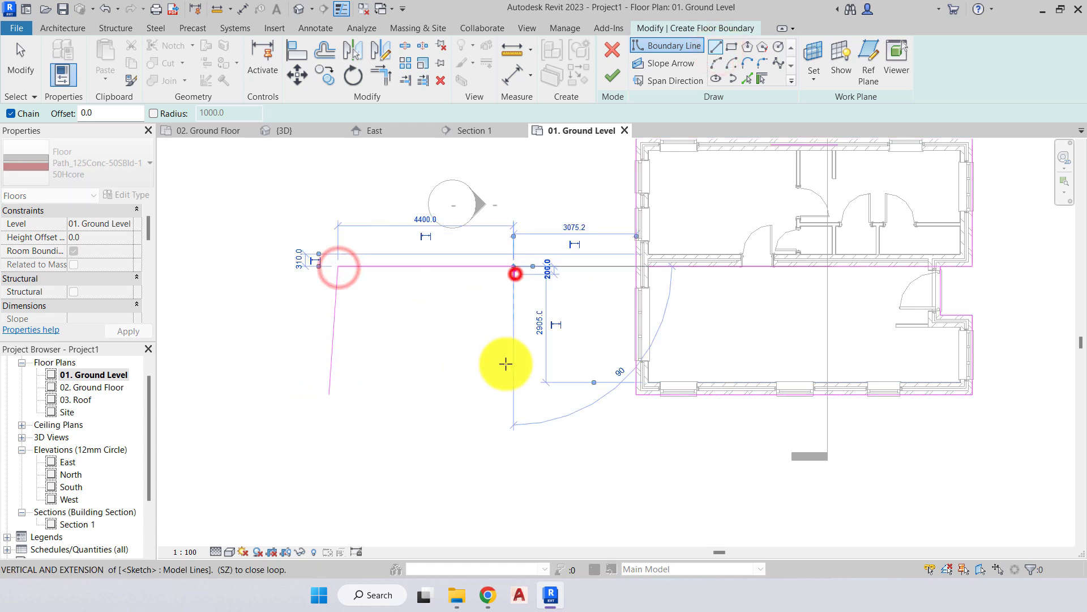
pyautogui.click(500, 457)
pyautogui.click(328, 457)
pyautogui.click(330, 392)
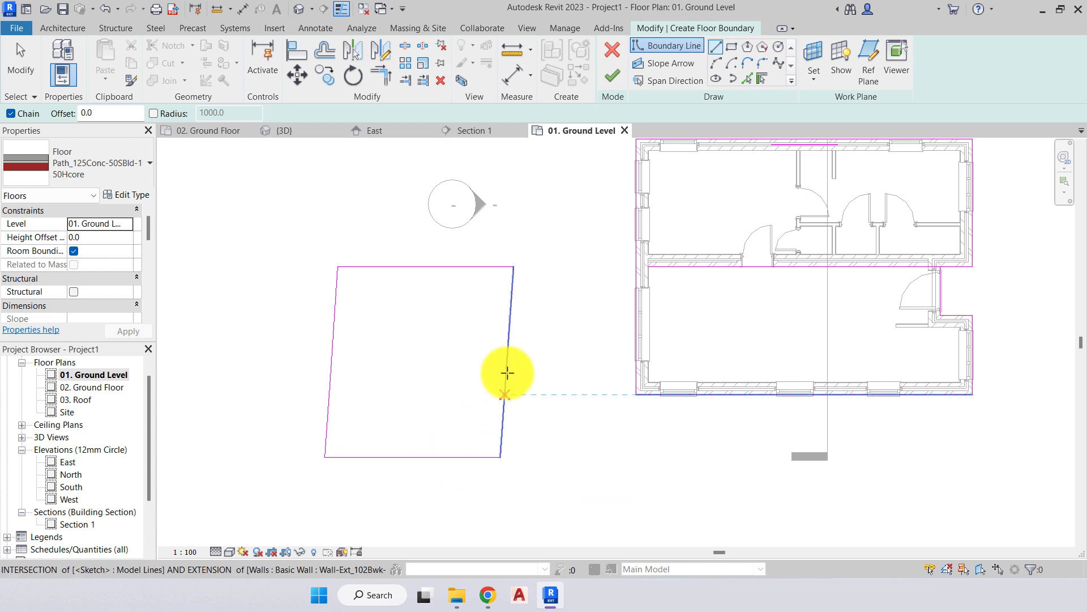
pyautogui.press('Escape')
# Delete the separate four-sided loop beside the building from the floor boundary sketch.
pyautogui.hscroll(5, 556, 384)
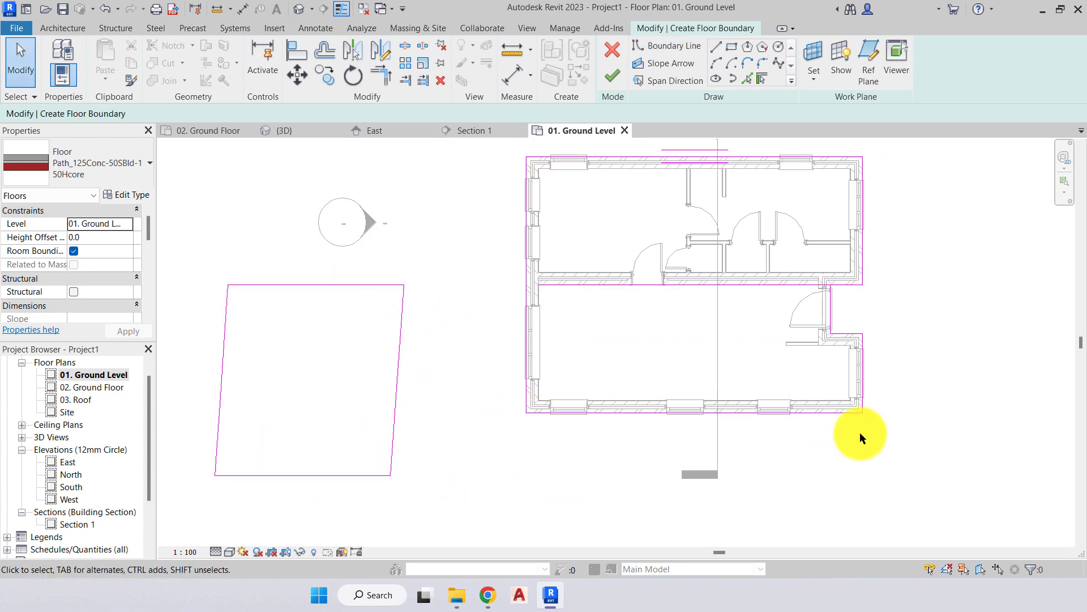
pyautogui.scroll(3, 831, 286)
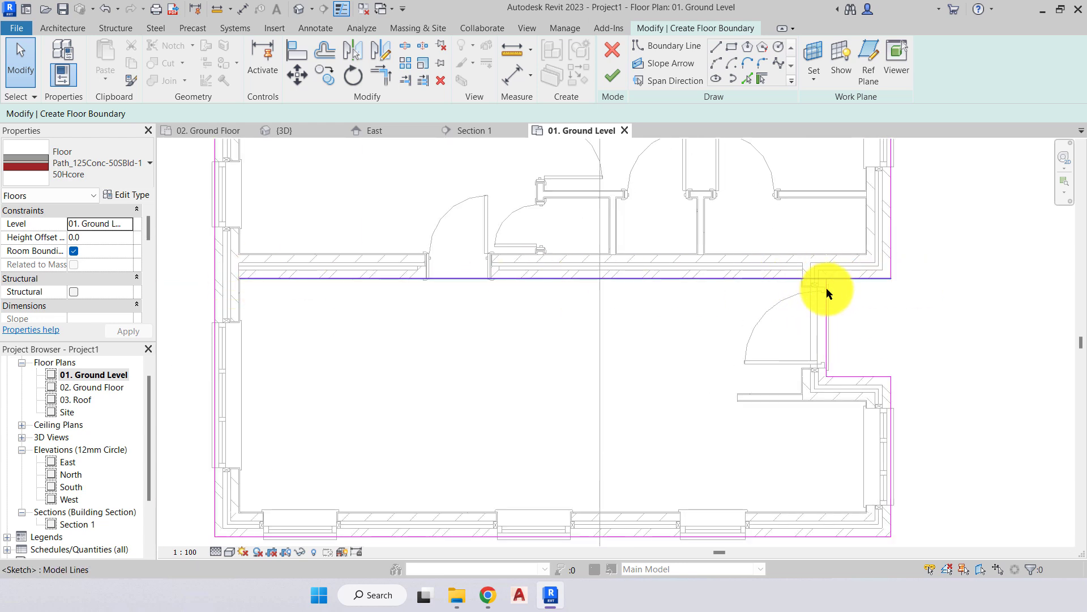
pyautogui.scroll(-3, 826, 287)
pyautogui.scroll(-1, 874, 323)
pyautogui.scroll(-1, 549, 379)
pyautogui.moveTo(494, 495); pyautogui.dragTo(247, 277)
pyautogui.press('Delete')
pyautogui.moveTo(770, 275)
pyautogui.mouseDown(button='middle')
pyautogui.moveTo(694, 280)
pyautogui.moveTo(679, 325)
pyautogui.mouseUp(button='middle')
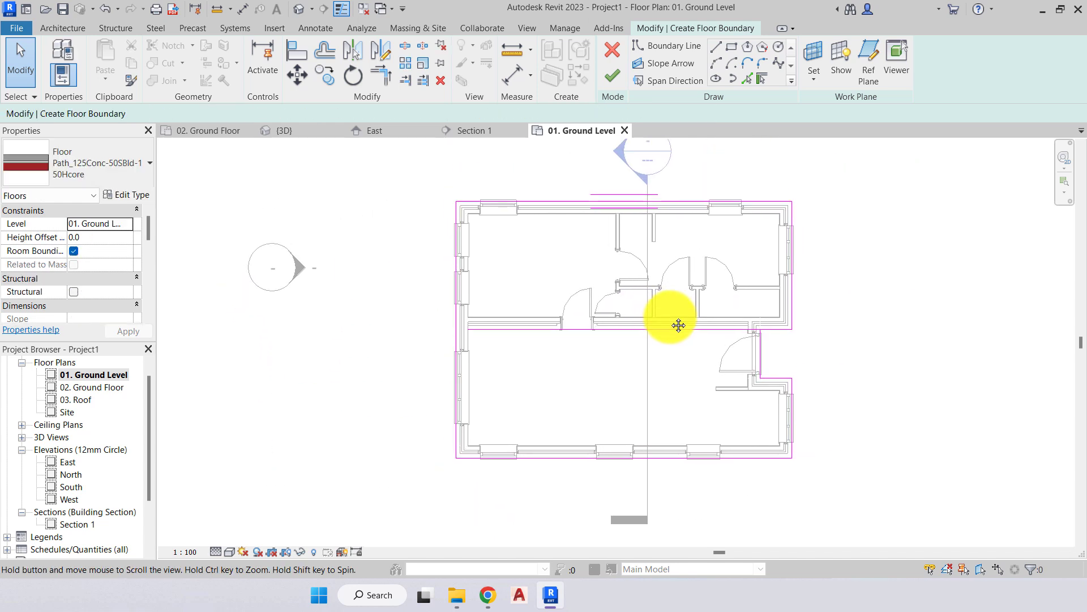
# Try to finish the floor boundary, examine the highlighted lines at the entrance recess and return to editing the sketch.
pyautogui.click(612, 75)
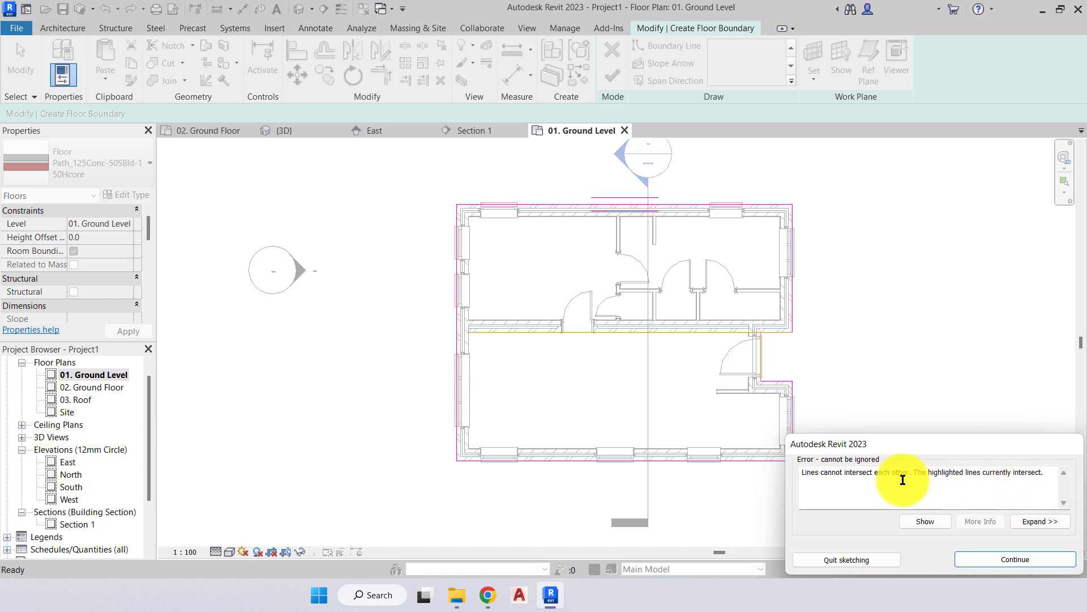
pyautogui.scroll(8, 704, 311)
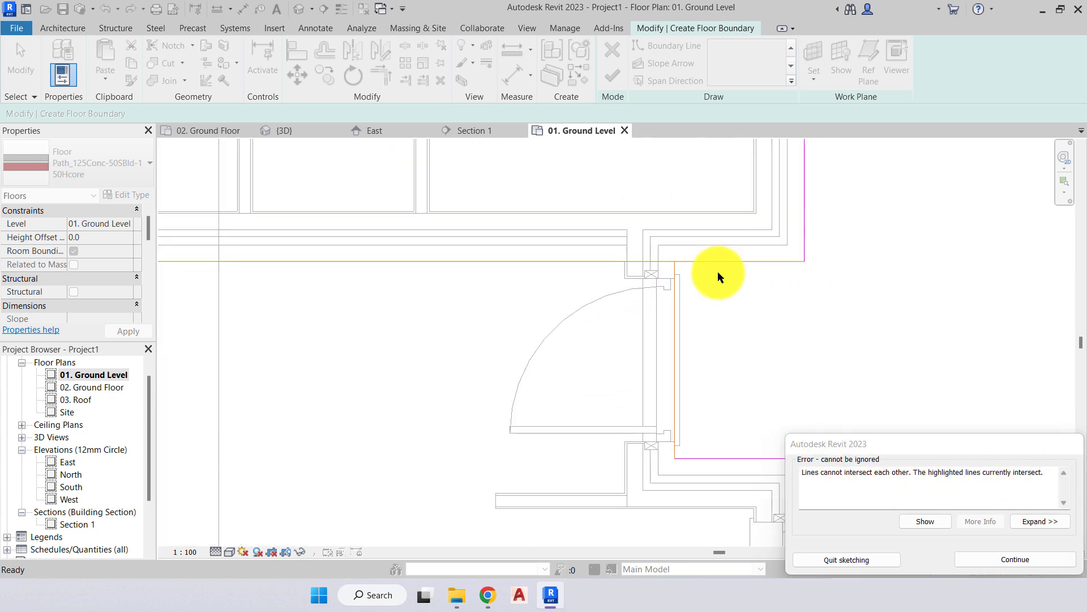
pyautogui.scroll(-8, 555, 303)
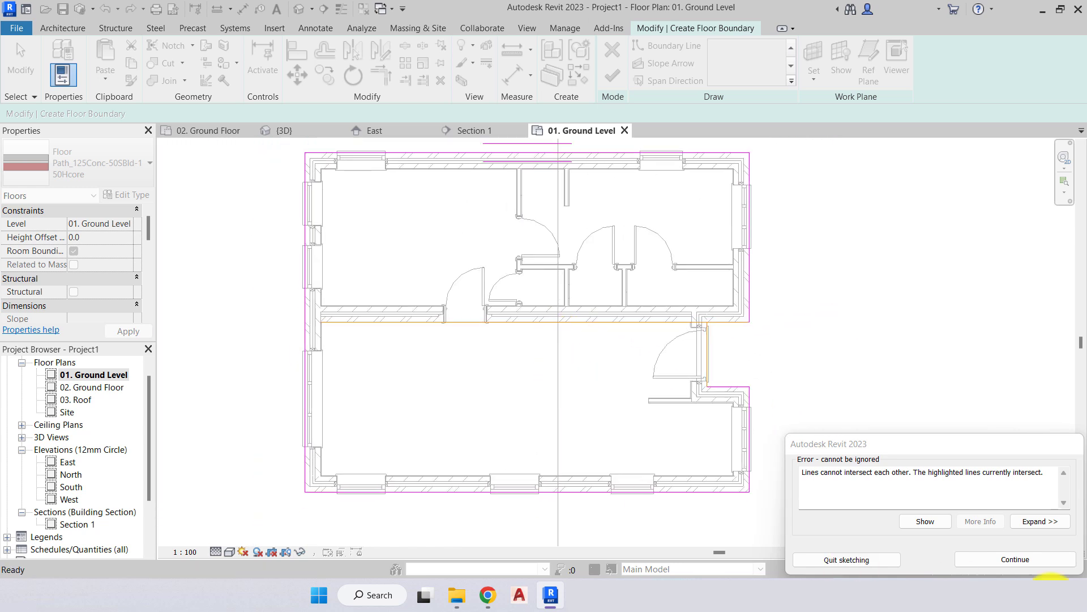
pyautogui.click(1044, 560)
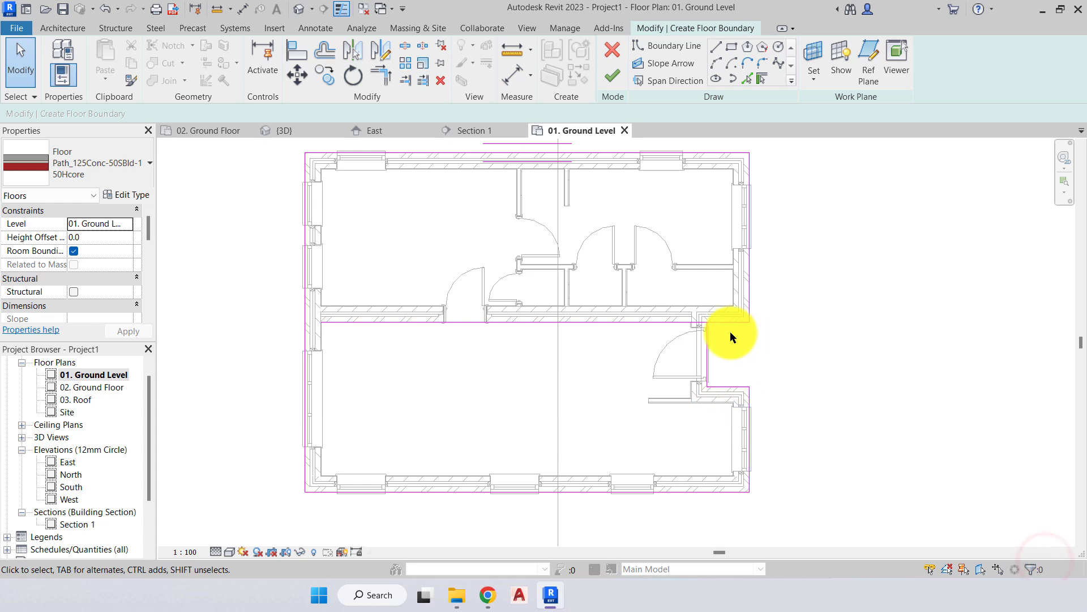
# Trim the boundary line above the entrance recess to a corner with the line along the external door, keeping the recess side.
pyautogui.scroll(3, 730, 332)
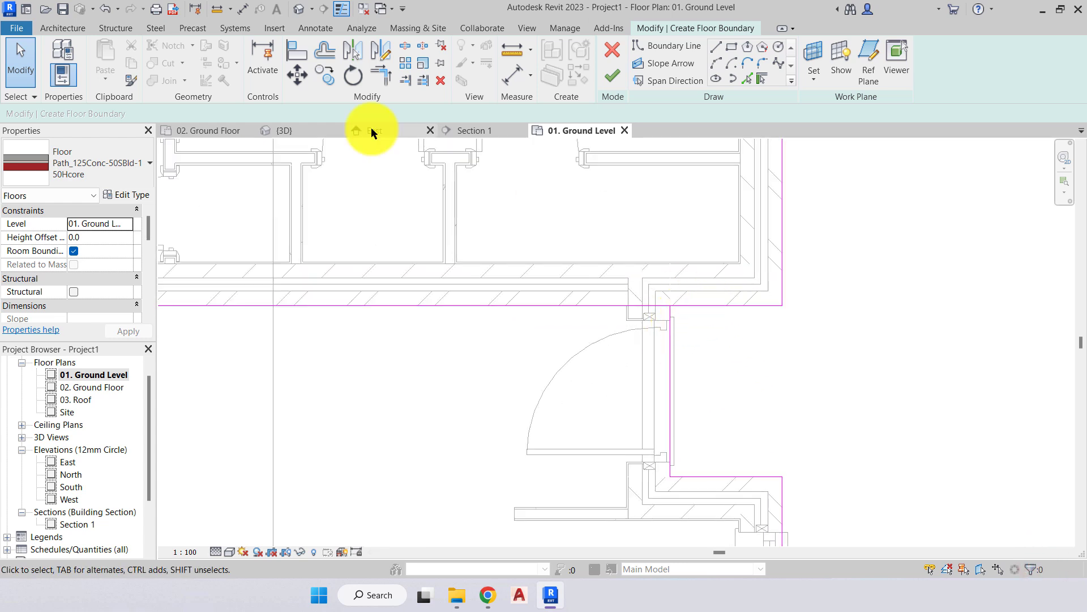
pyautogui.click(381, 74)
pyautogui.click(701, 305)
pyautogui.click(671, 338)
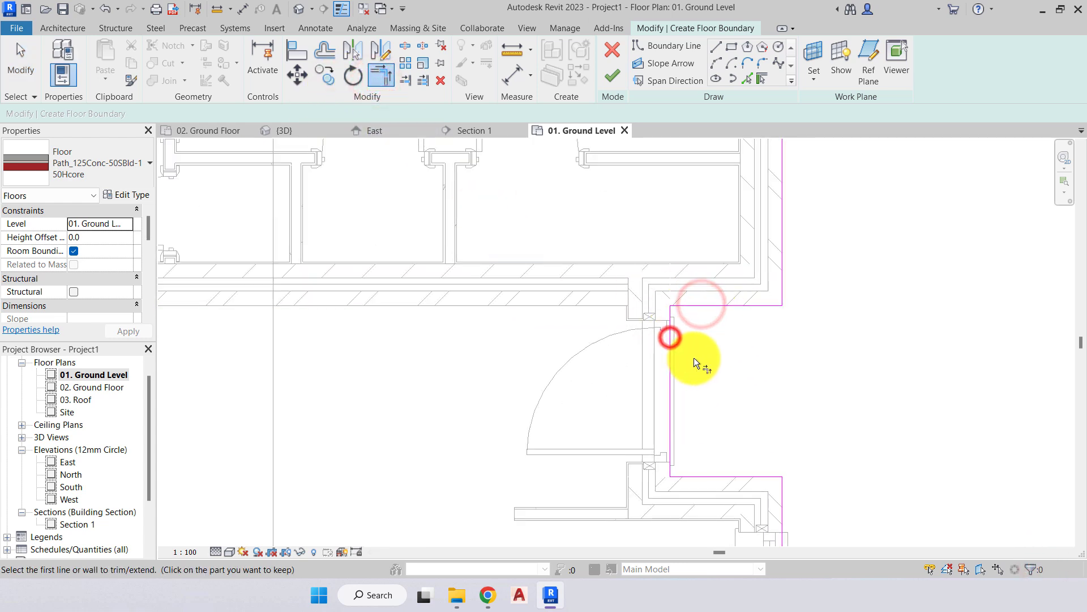
pyautogui.scroll(-4, 695, 358)
pyautogui.press('Escape')
pyautogui.moveTo(777, 365); pyautogui.dragTo(828, 369, button='middle')
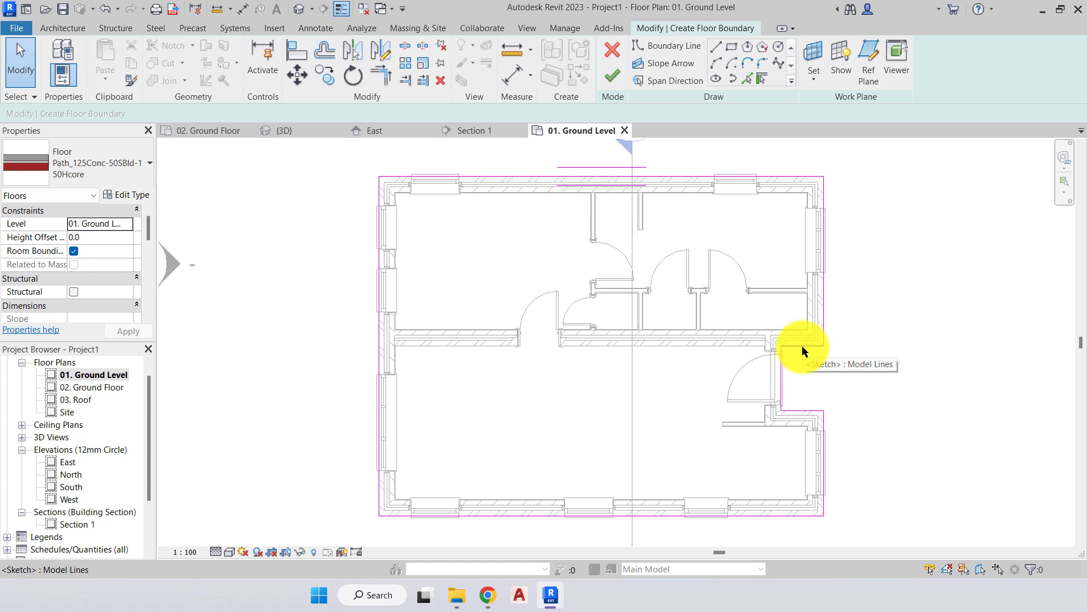
pyautogui.press('Tab')
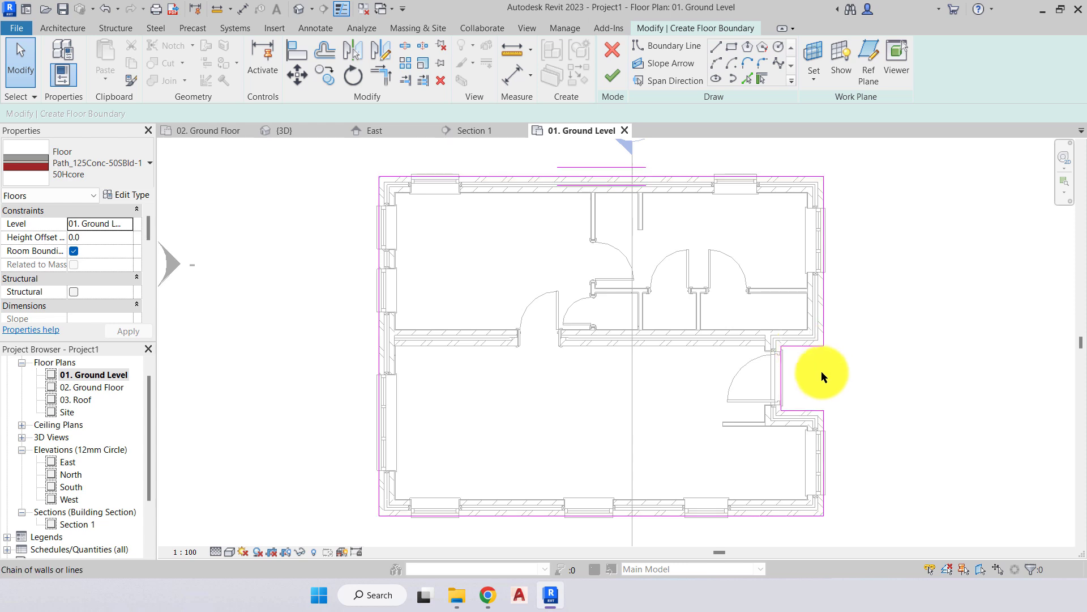
pyautogui.moveTo(817, 386); pyautogui.dragTo(829, 384, button='middle')
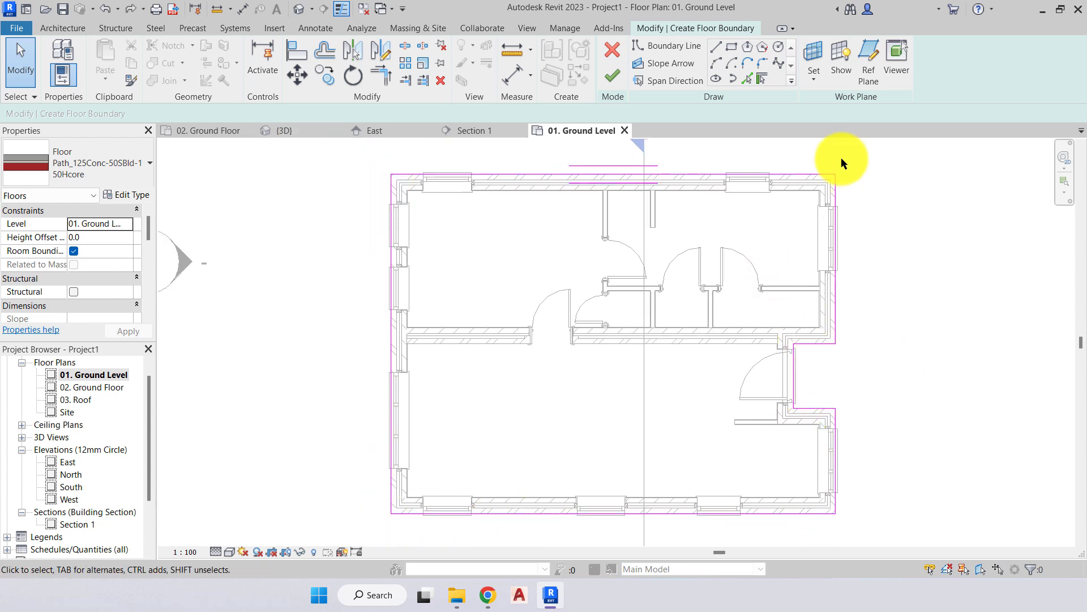
# Add floor boundary lines offset 2000 mm outward from the north, west and south walls and the east wall south of the entrance recess.
pyautogui.scroll(-1, 505, 372)
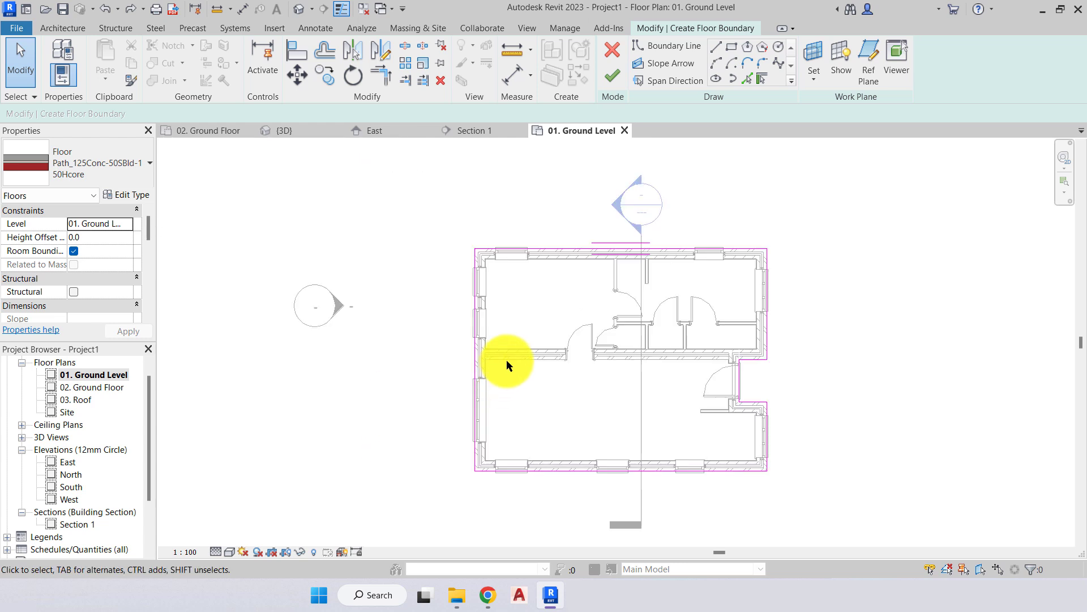
pyautogui.scroll(-1, 563, 323)
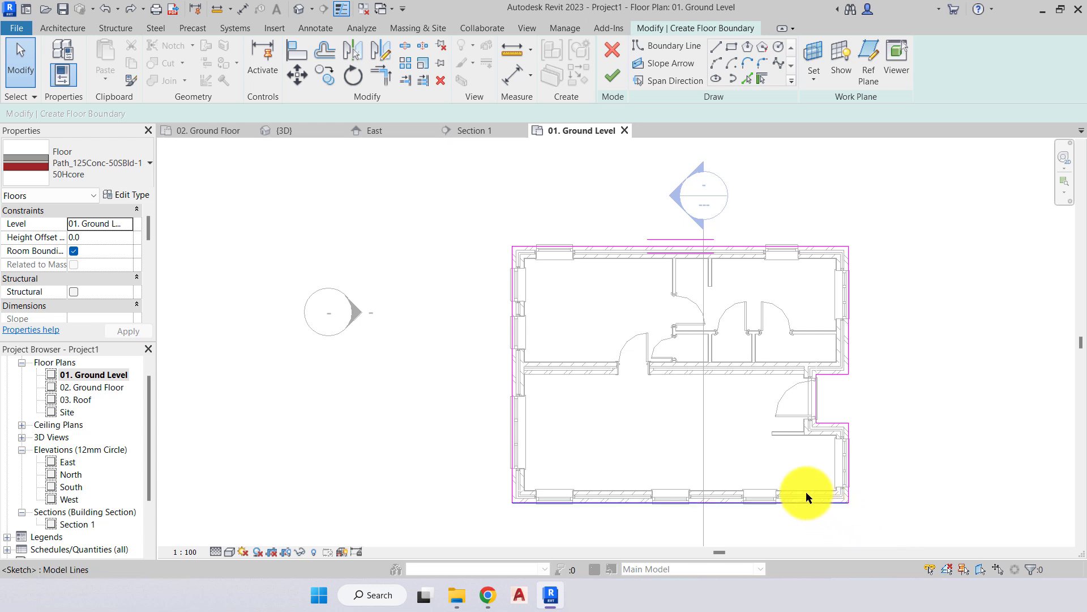
pyautogui.scroll(-1, 806, 497)
pyautogui.moveTo(806, 498); pyautogui.dragTo(550, 369, button='middle')
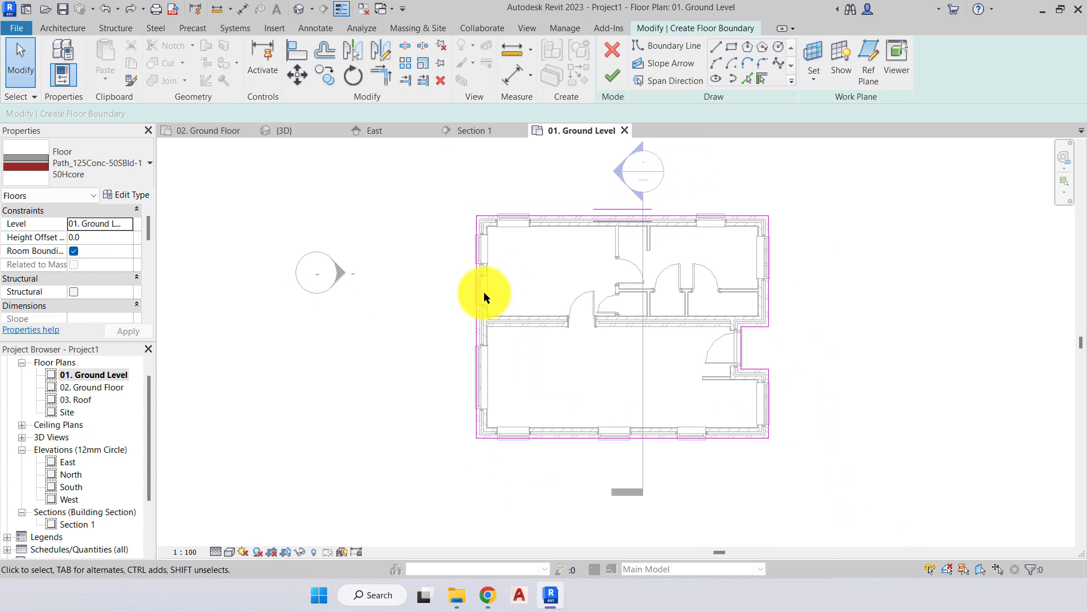
pyautogui.click(745, 79)
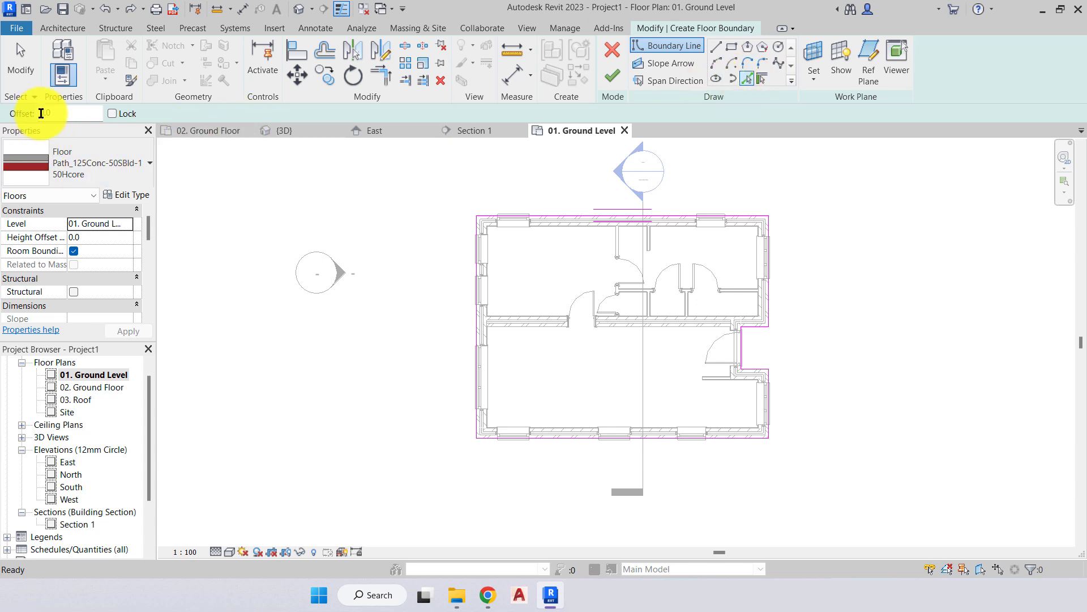
pyautogui.doubleClick(62, 110)
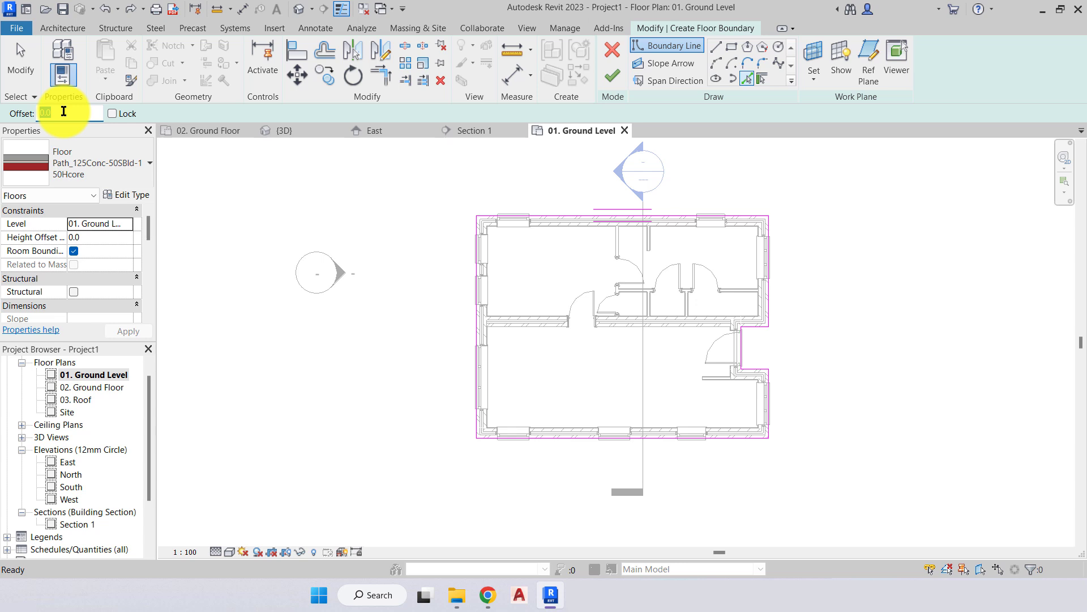
pyautogui.write('2000')
pyautogui.press('Return')
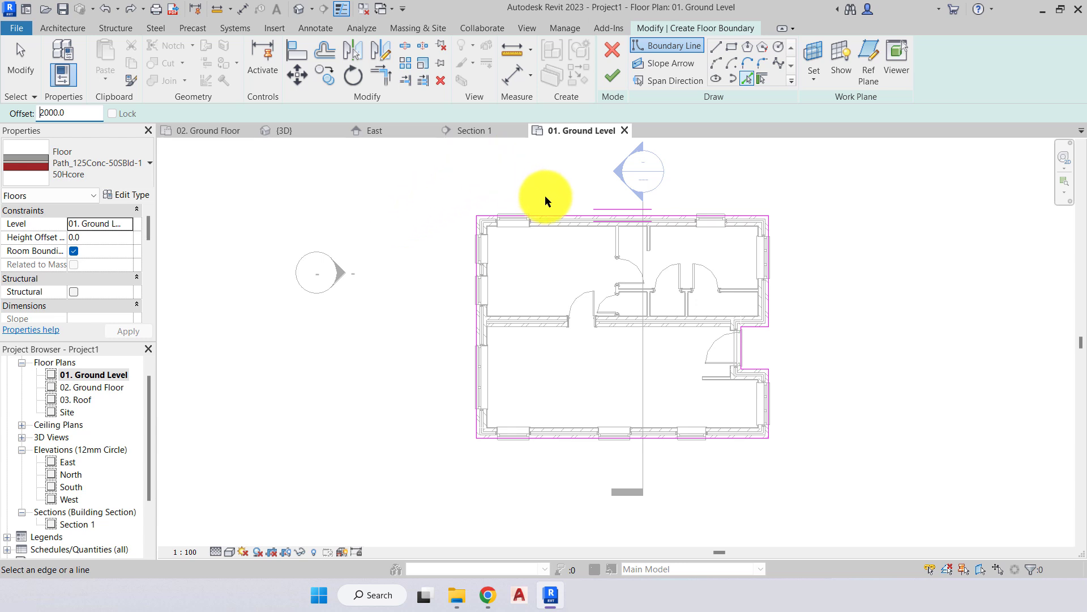
pyautogui.click(548, 214)
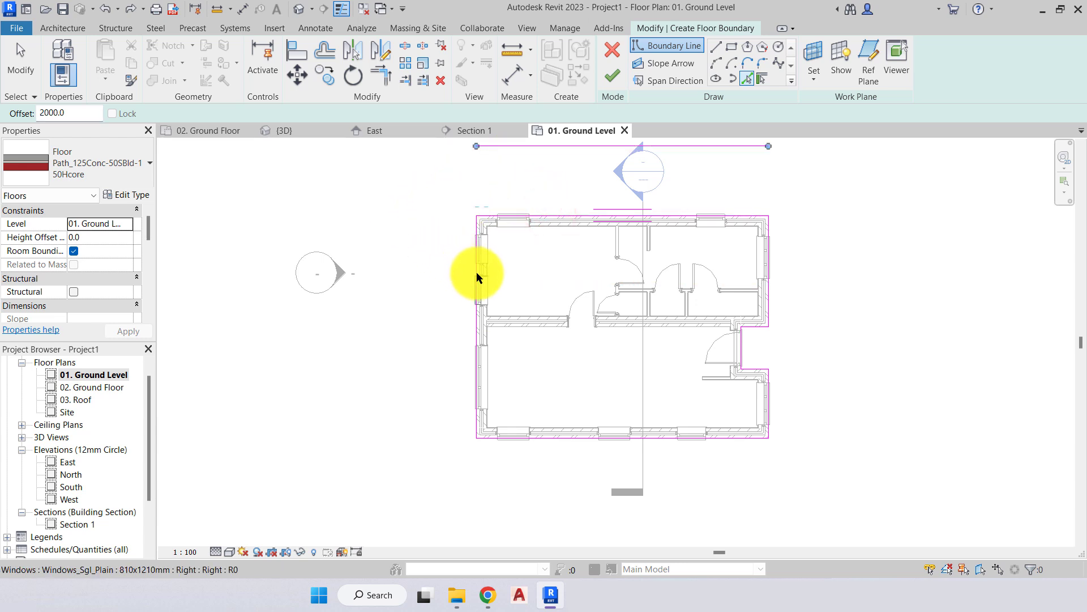
pyautogui.click(473, 325)
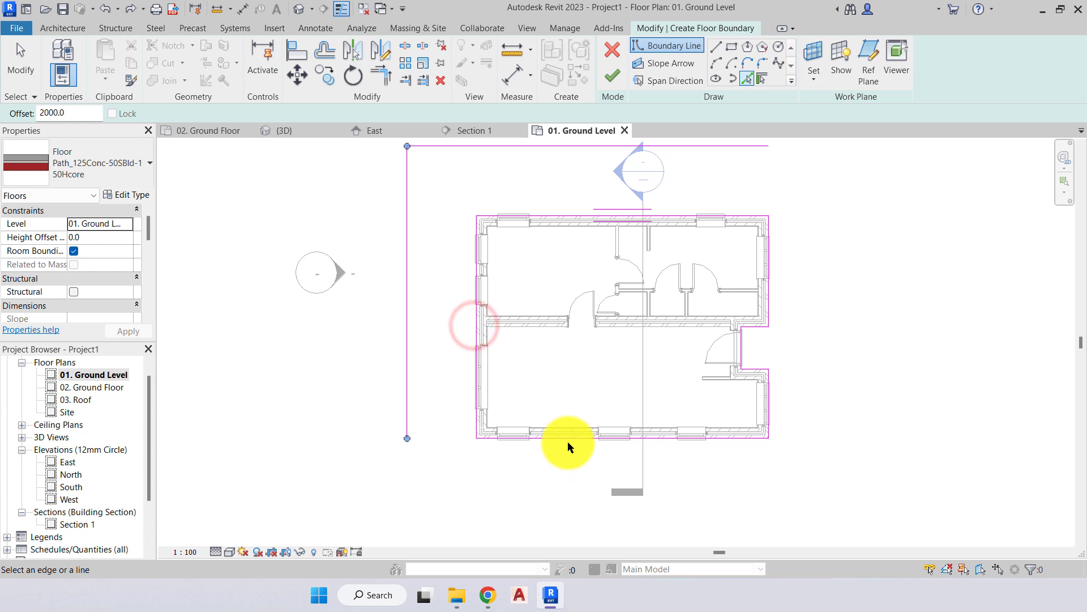
pyautogui.click(568, 441)
pyautogui.scroll(2, 833, 447)
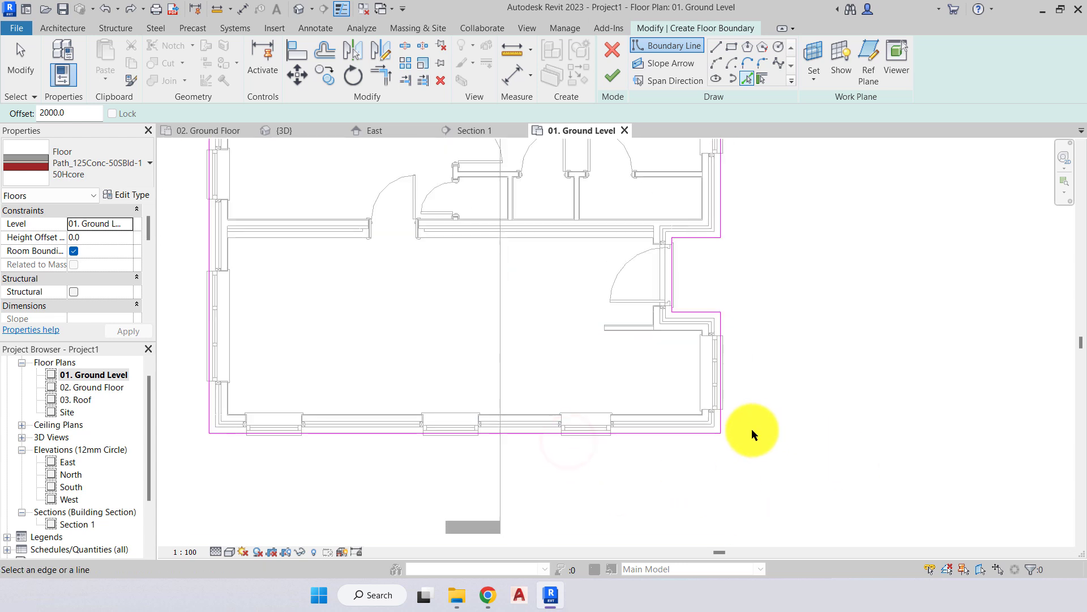
pyautogui.click(720, 429)
pyautogui.scroll(-3, 749, 428)
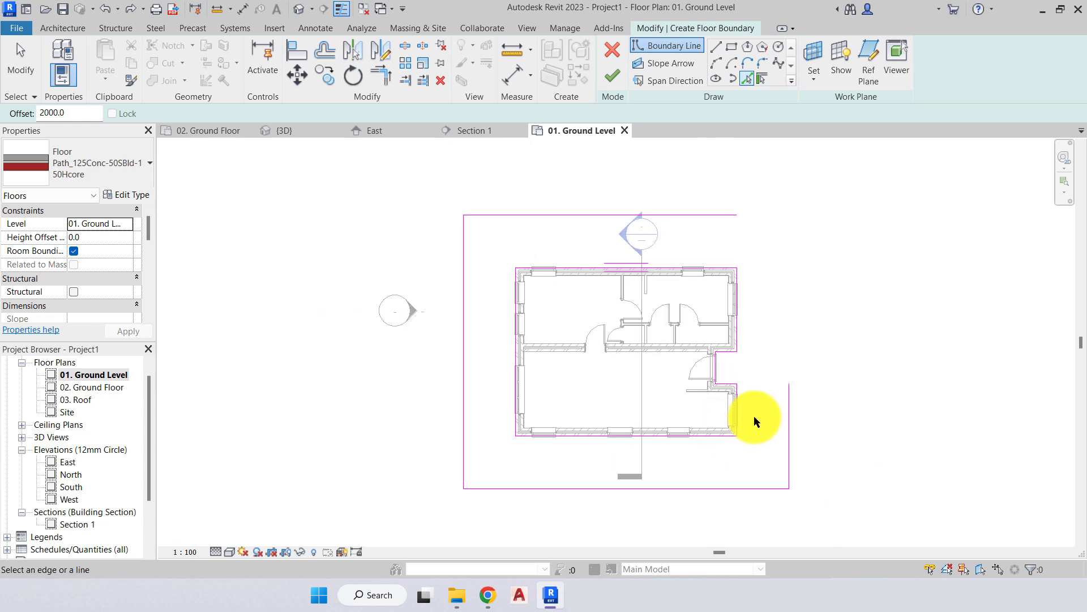
pyautogui.press('Escape')
# Extend the outer north and east boundary lines to a shared corner, closing the outer loop.
pyautogui.scroll(5, 754, 422)
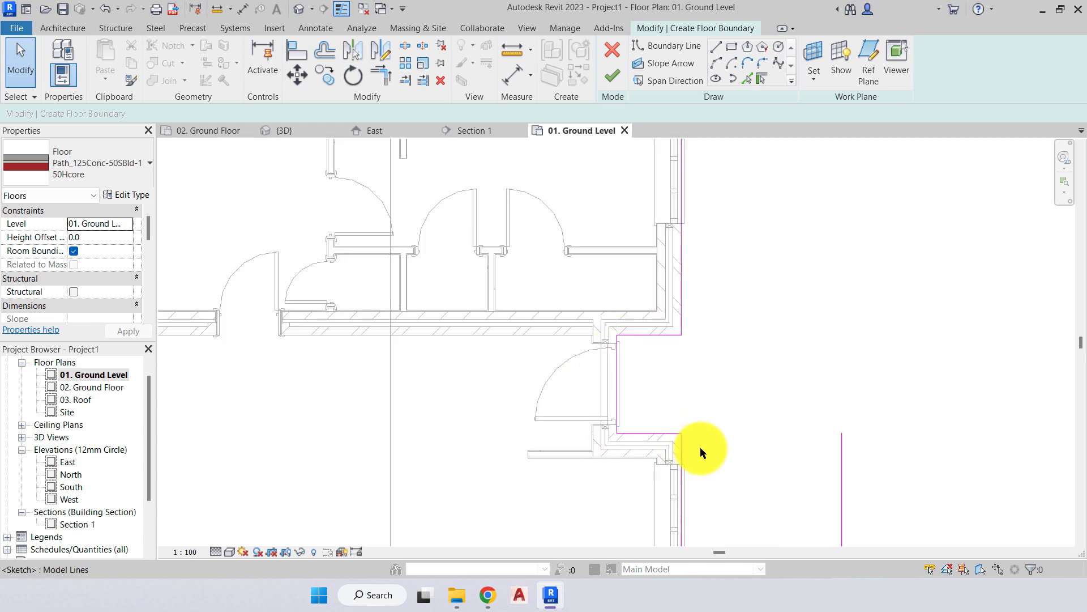
pyautogui.scroll(-4, 687, 416)
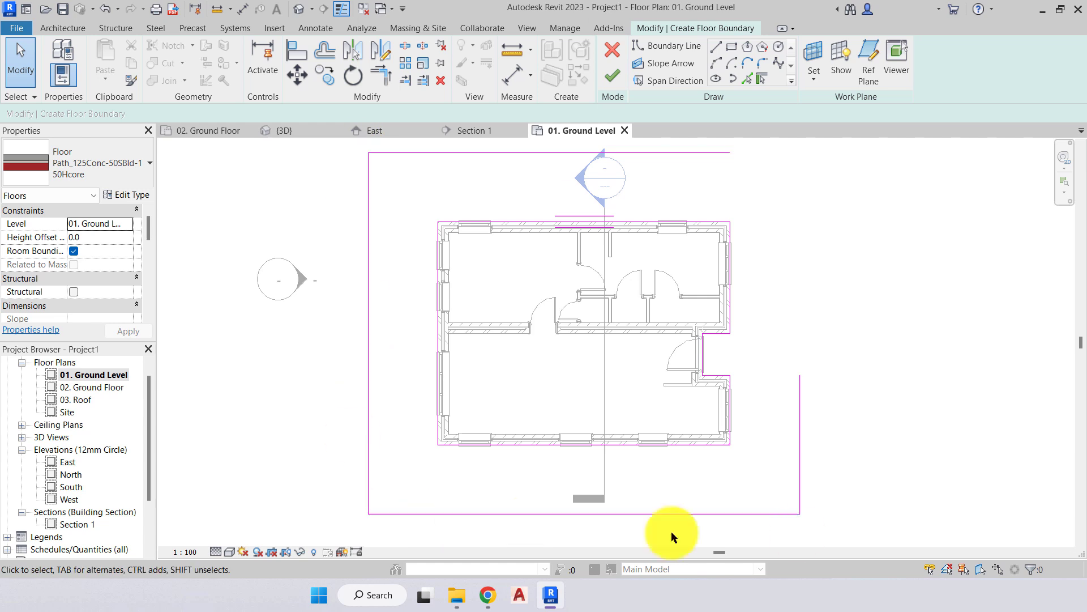
pyautogui.moveTo(784, 216); pyautogui.dragTo(745, 208, button='middle')
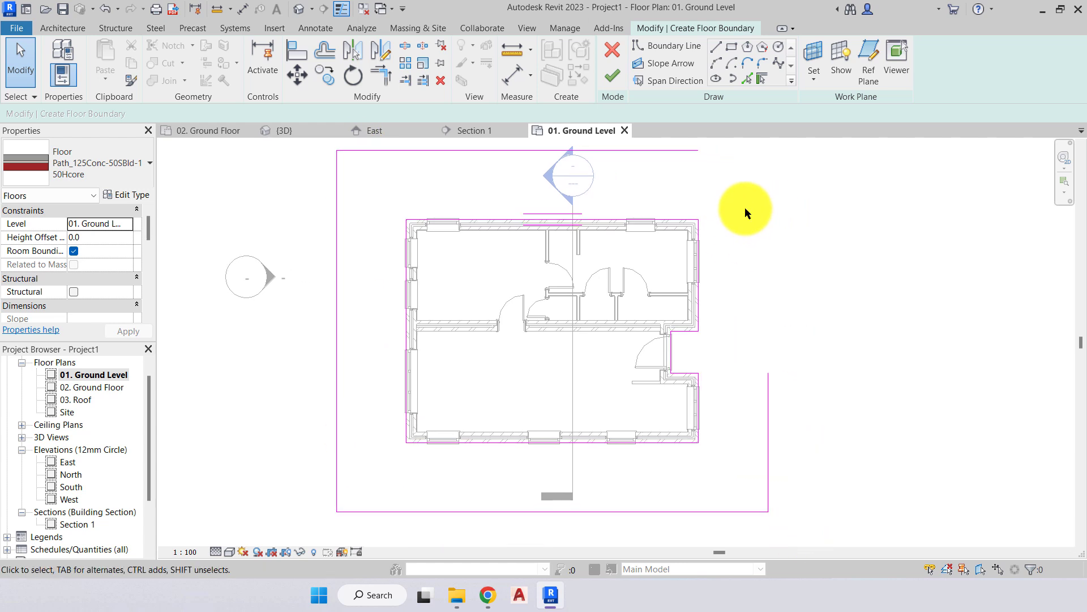
pyautogui.click(390, 77)
pyautogui.click(687, 155)
pyautogui.click(768, 414)
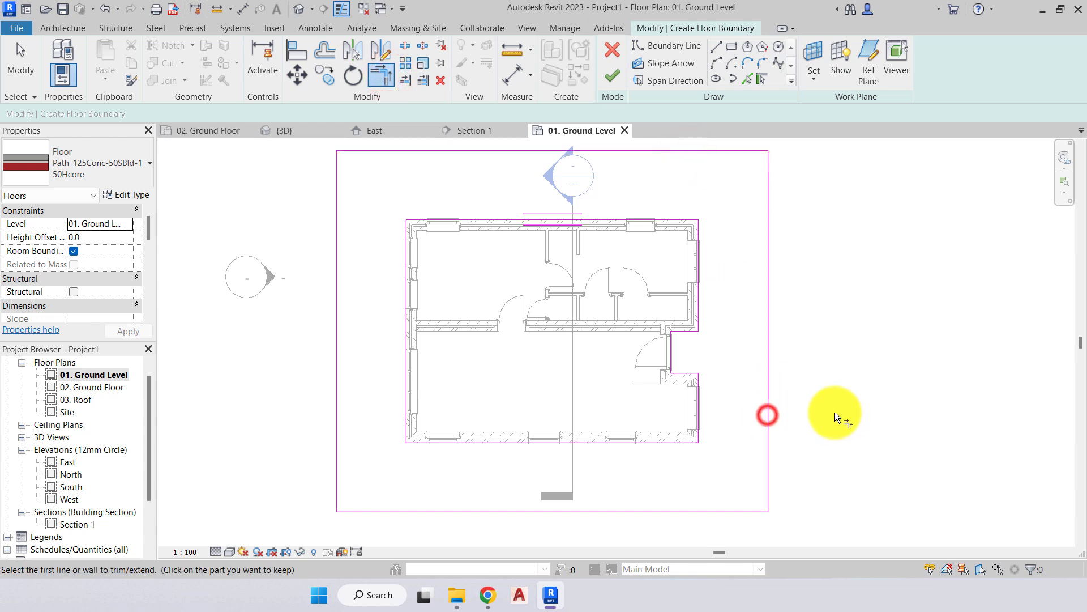
pyautogui.press('Escape')
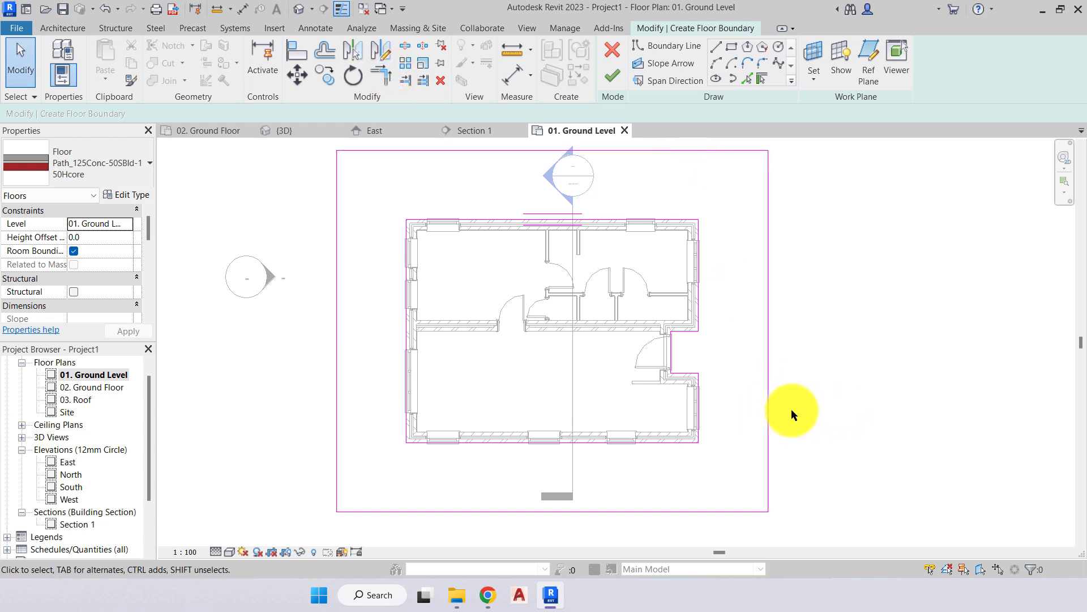
# Check the outer boundary lines as one chain, finish the path floor sketch and clear the selection.
pyautogui.press('Tab')
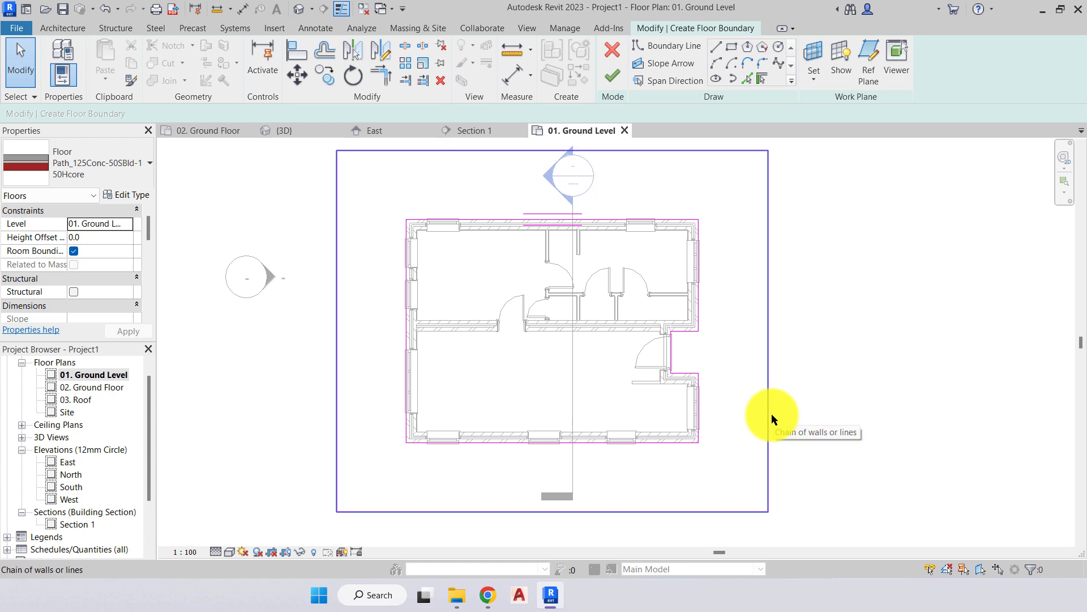
pyautogui.press('z')
pyautogui.press('f')
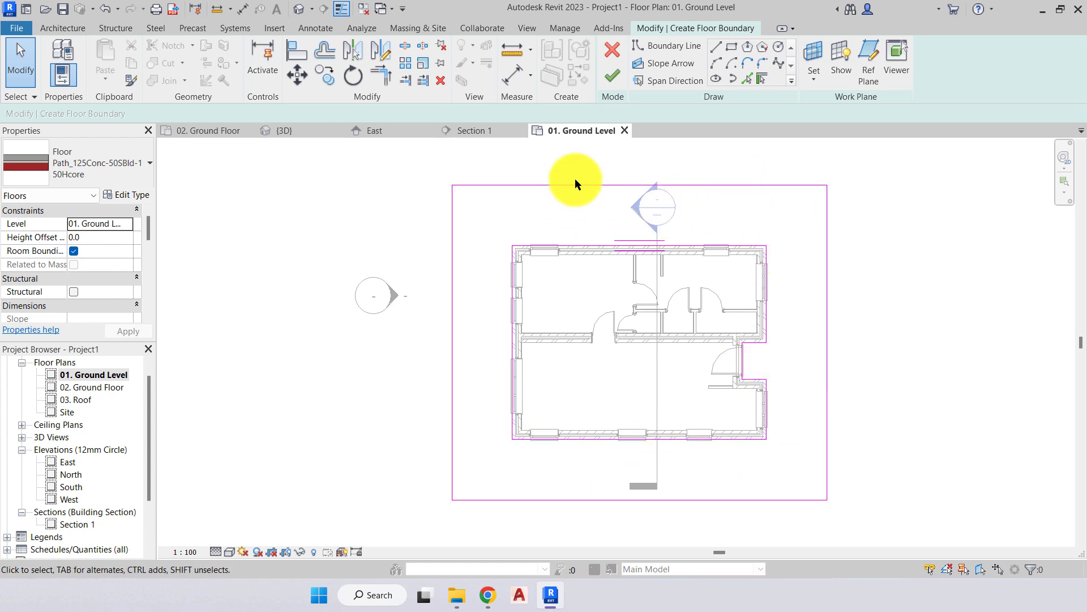
pyautogui.click(612, 77)
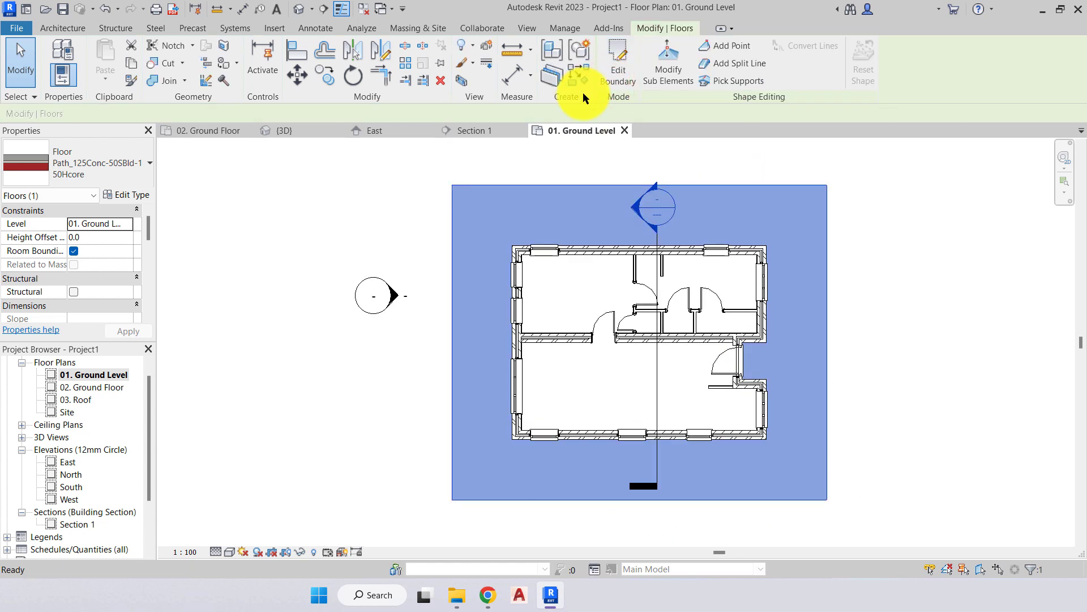
pyautogui.click(974, 264)
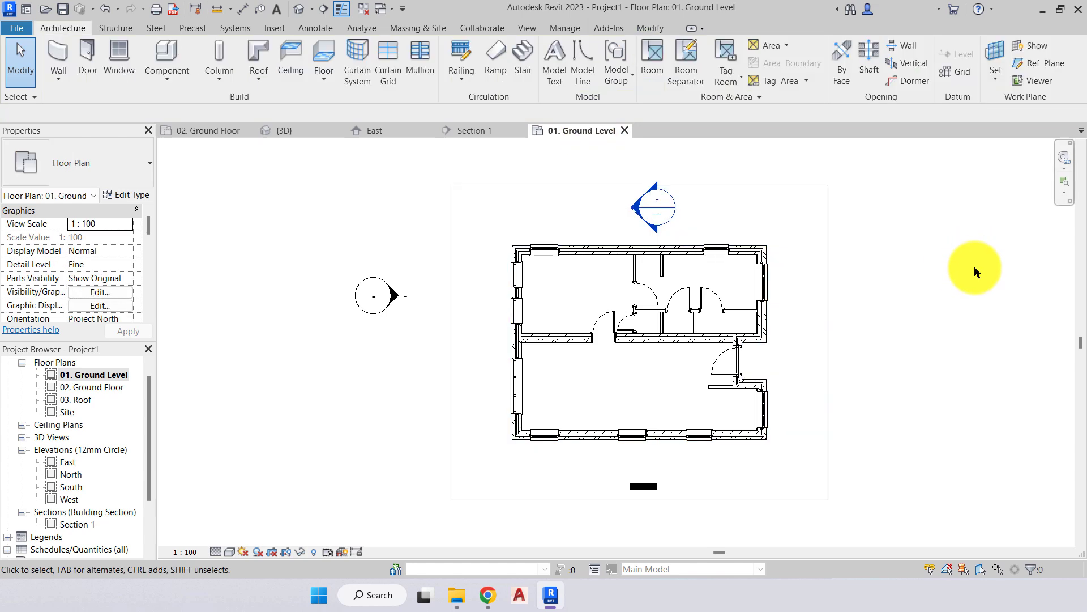
# Inspect the path floor and the internal ground-bearing floor in the 3D view, selecting each in turn.
pyautogui.click(286, 130)
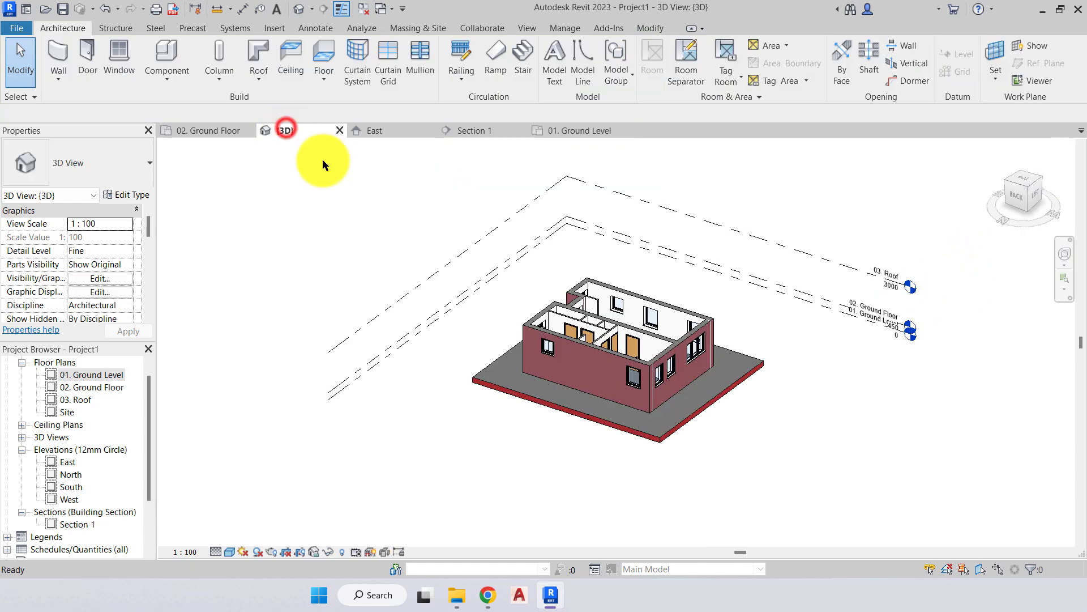
pyautogui.keyDown('shift'); pyautogui.moveTo(723, 447); pyautogui.dragTo(835, 488, button='middle'); pyautogui.keyUp('shift')
pyautogui.click(841, 358)
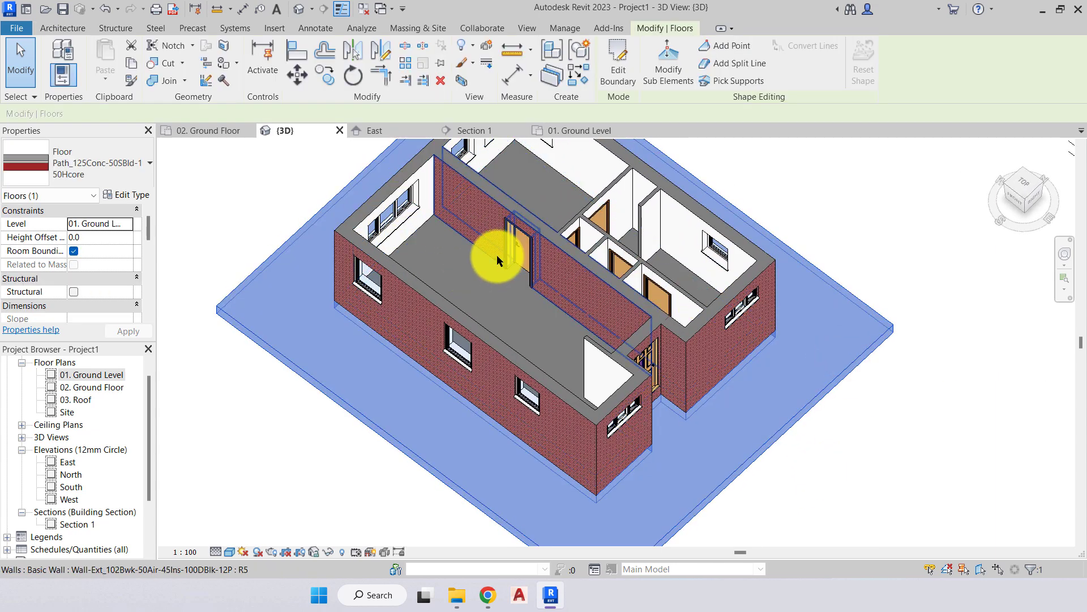
pyautogui.press('Escape')
pyautogui.click(510, 319)
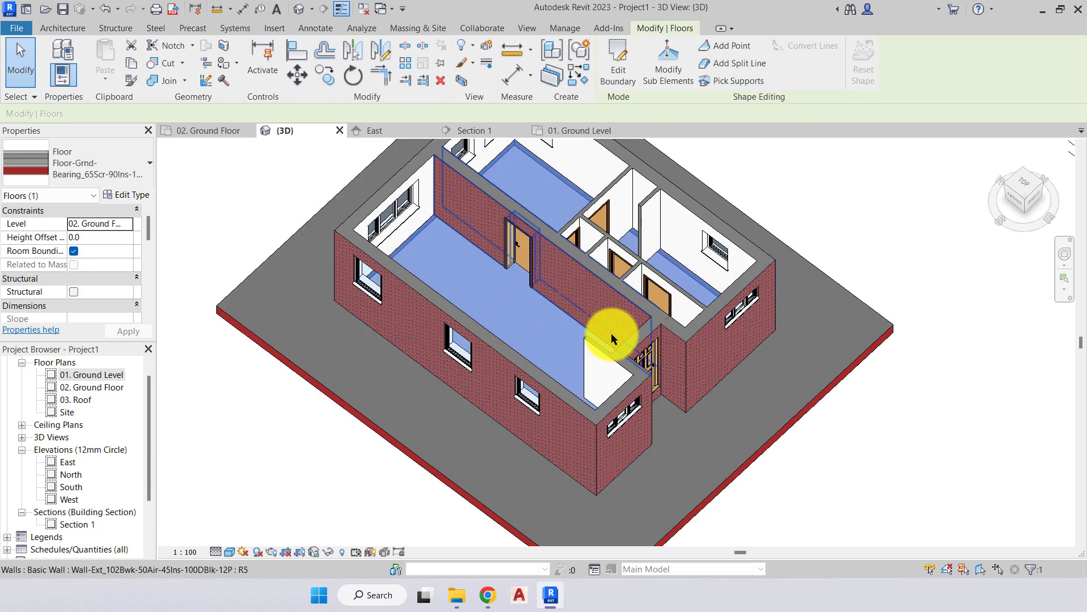
pyautogui.press('Escape')
# Examine the path floor's layers and its position against the outer wall and 01. Ground Level in Section 1.
pyautogui.click(465, 131)
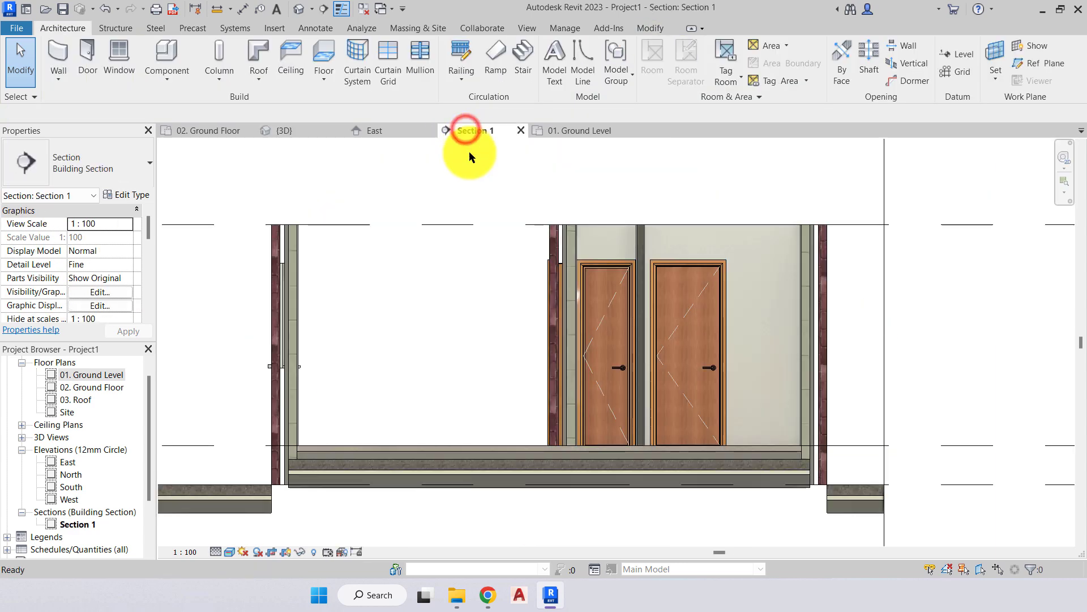
pyautogui.scroll(2, 427, 342)
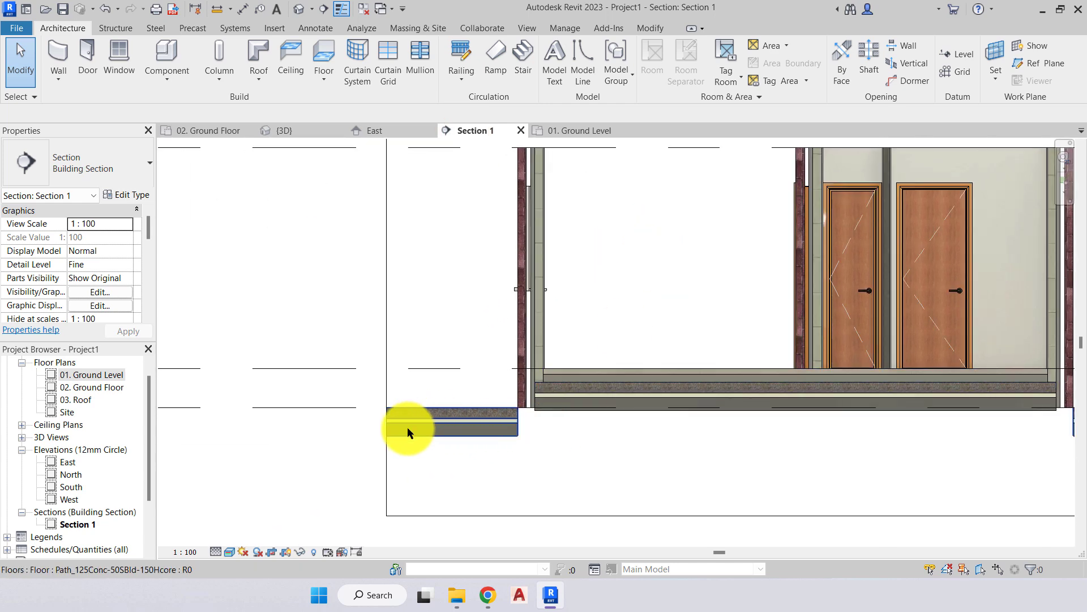
pyautogui.scroll(2, 407, 435)
pyautogui.scroll(3, 444, 447)
pyautogui.moveTo(534, 395); pyautogui.dragTo(485, 436, button='middle')
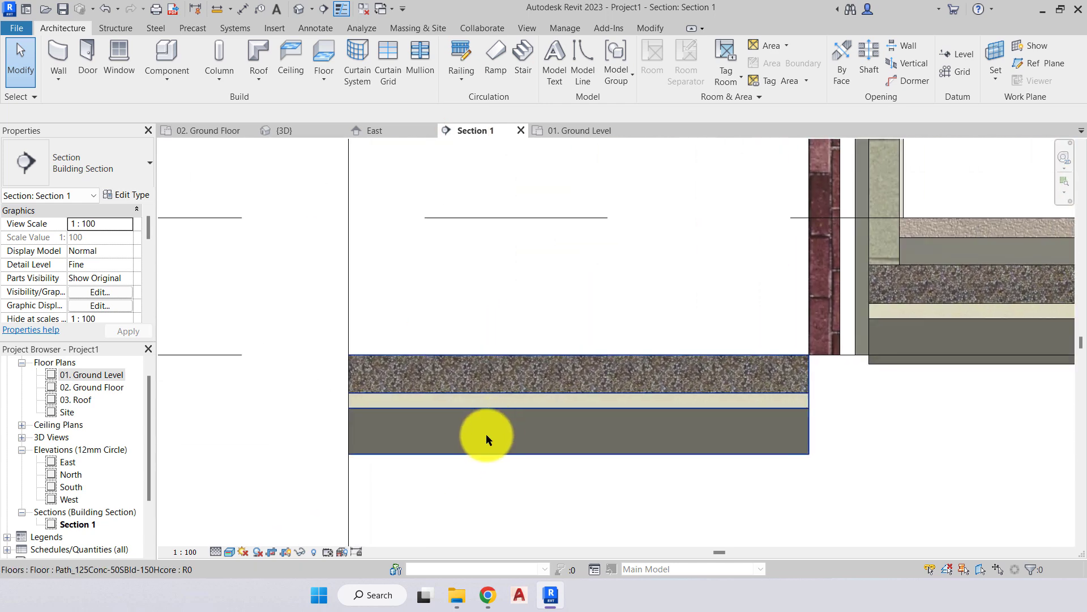
pyautogui.click(486, 437)
pyautogui.press('Escape')
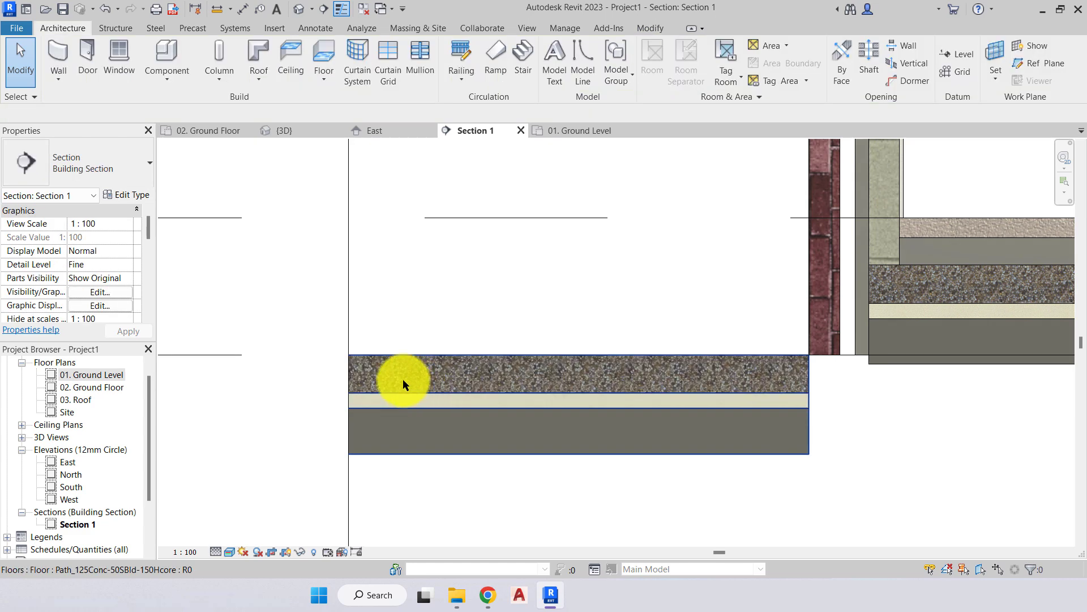
pyautogui.scroll(2, 403, 378)
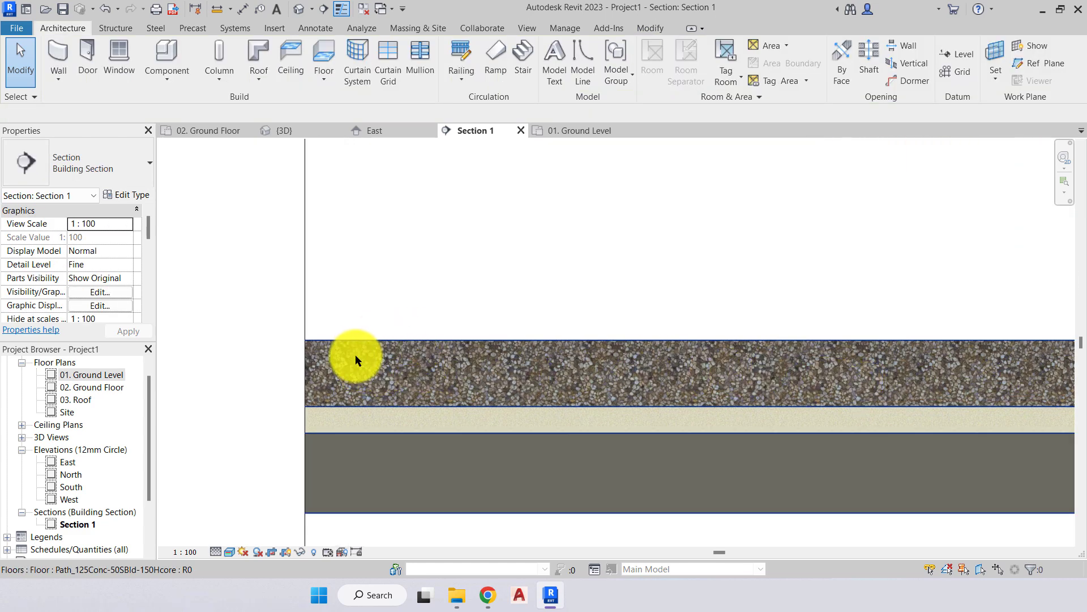
pyautogui.scroll(-2, 355, 357)
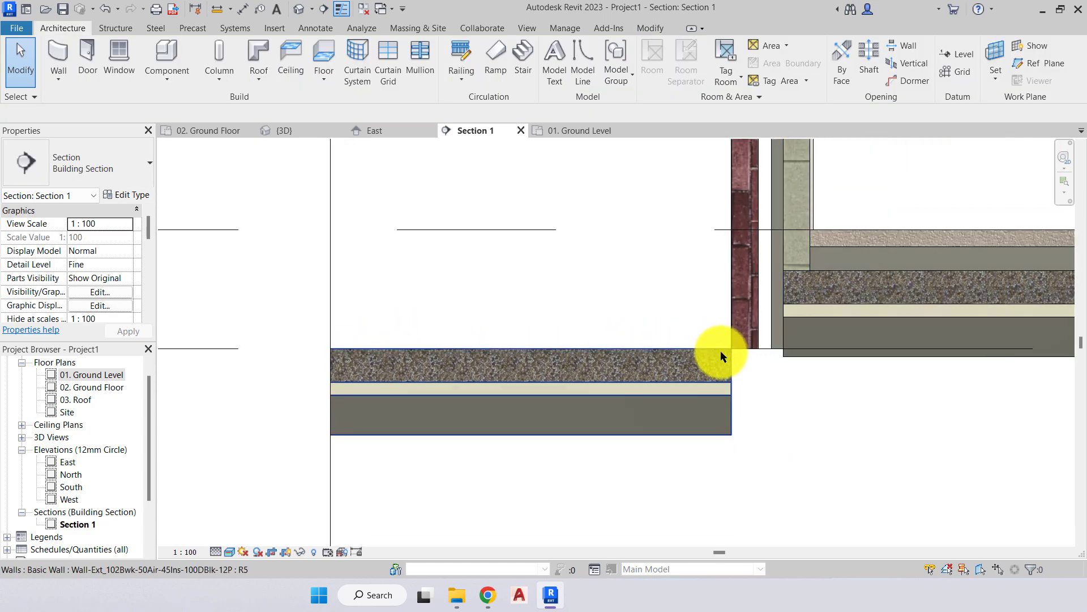
pyautogui.scroll(-2, 388, 351)
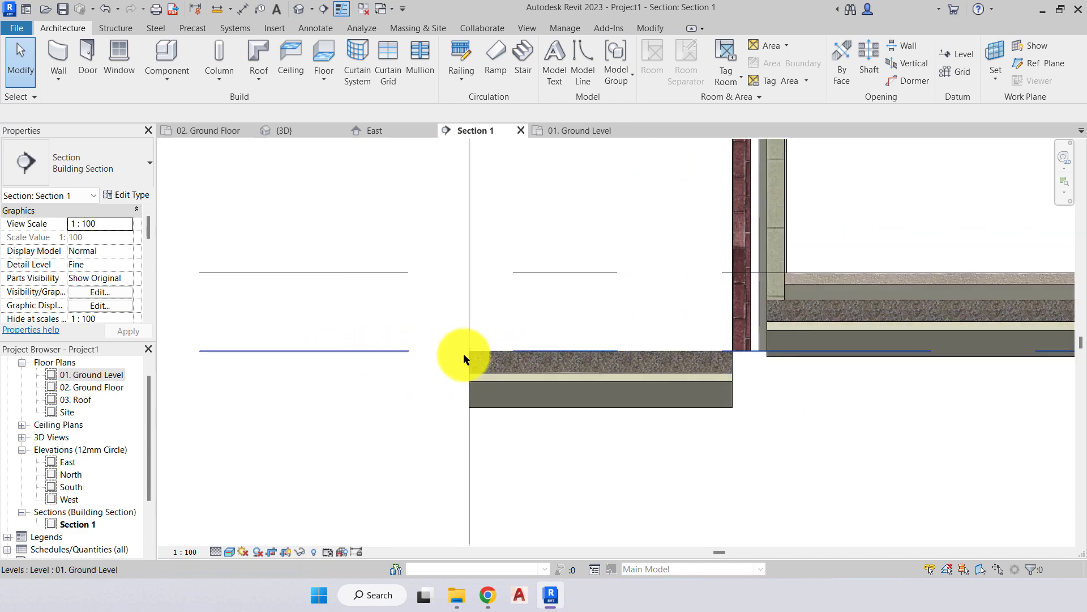
pyautogui.moveTo(661, 346); pyautogui.dragTo(655, 345, button='middle')
# Set the visual style of Section 1 to Hidden Line.
pyautogui.scroll(-3, 376, 345)
pyautogui.scroll(-1, 808, 376)
pyautogui.moveTo(793, 425); pyautogui.dragTo(757, 451, button='middle')
pyautogui.click(230, 552)
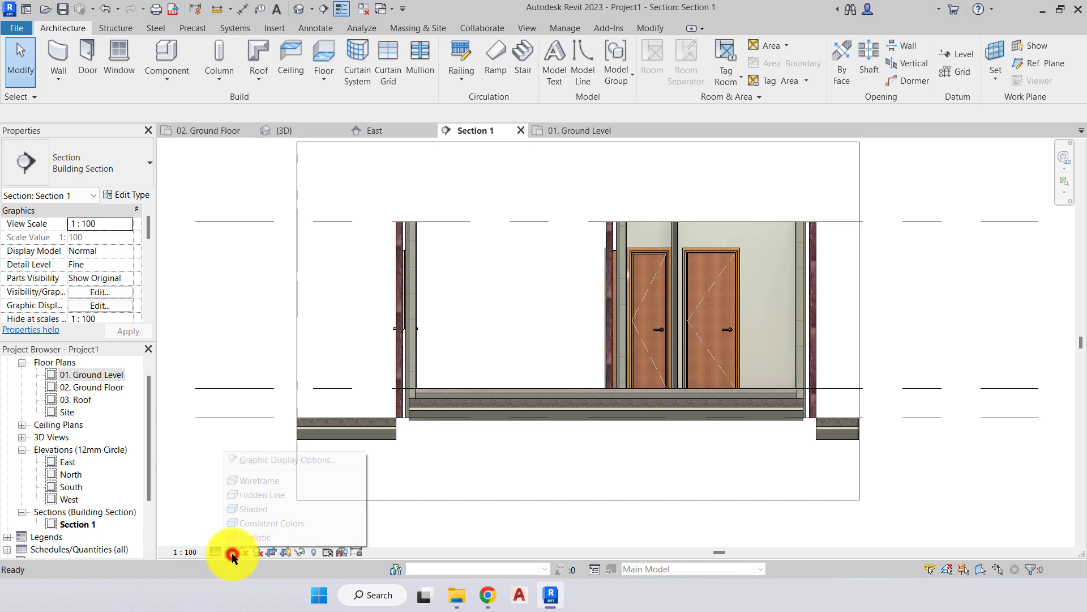
pyautogui.click(258, 491)
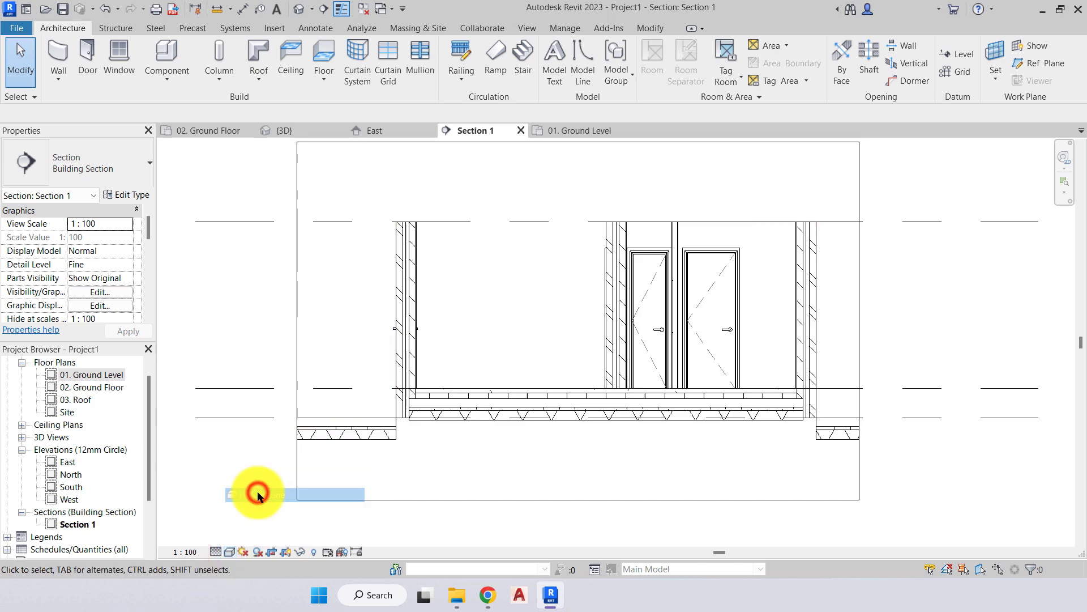
pyautogui.moveTo(433, 439); pyautogui.dragTo(511, 458, button='middle')
pyautogui.scroll(-1, 498, 456)
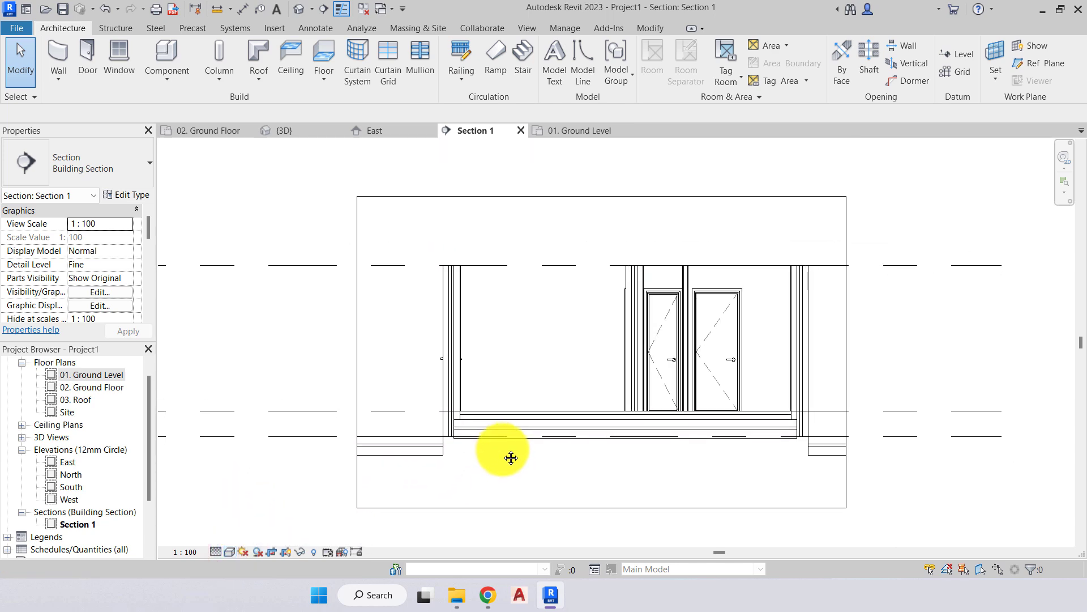
pyautogui.click(301, 368)
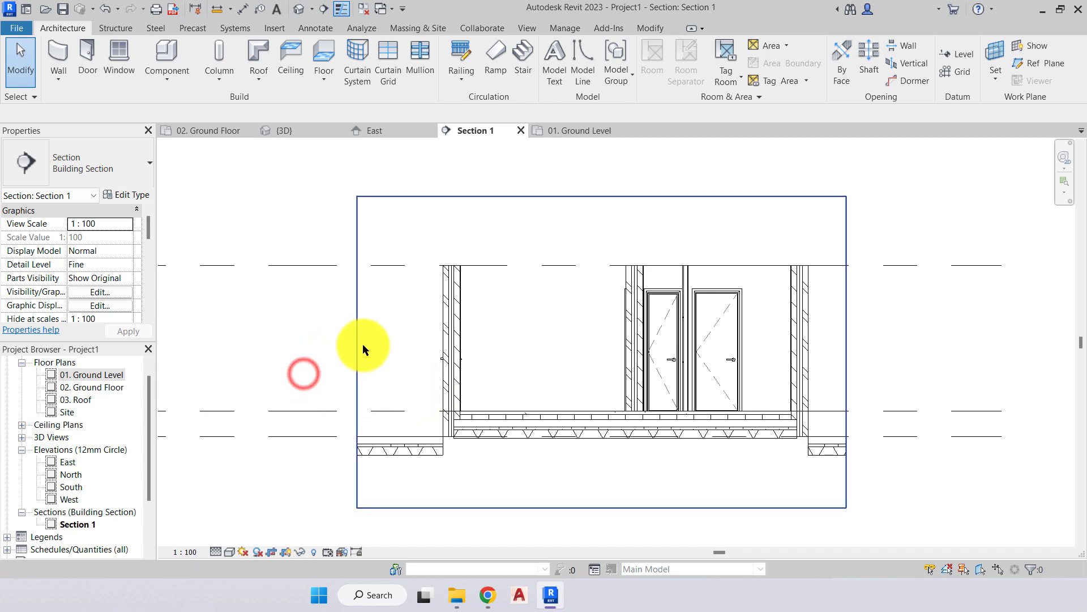
# Return to the 02. Ground Floor plan, save the project there and close the 01. Ground Level view.
pyautogui.click(209, 131)
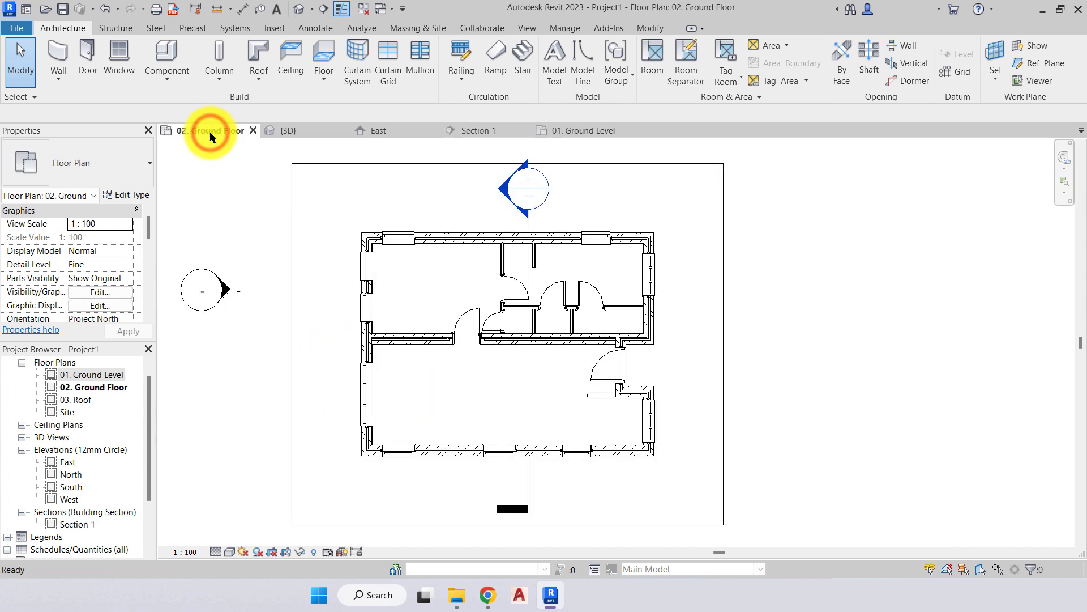
pyautogui.scroll(2, 343, 304)
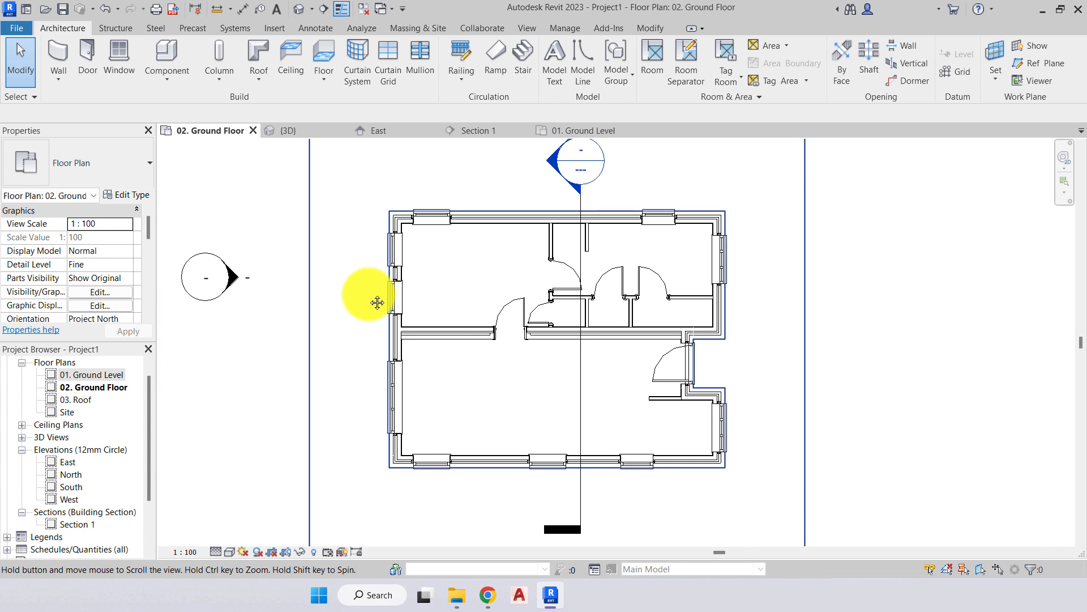
pyautogui.scroll(-2, 370, 301)
pyautogui.scroll(1, 419, 297)
pyautogui.scroll(-1, 652, 317)
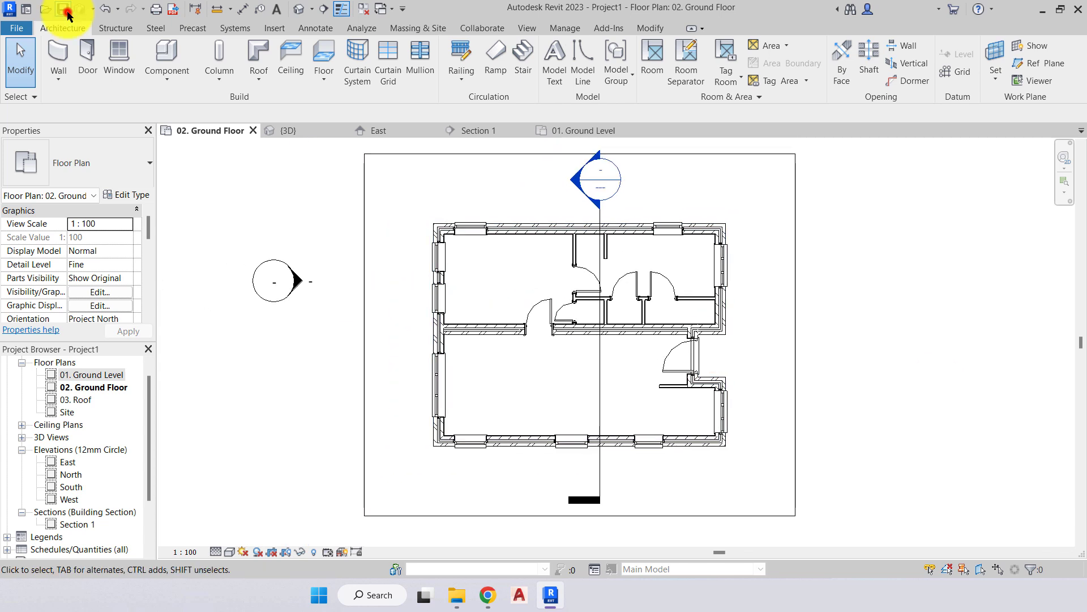
pyautogui.click(281, 197)
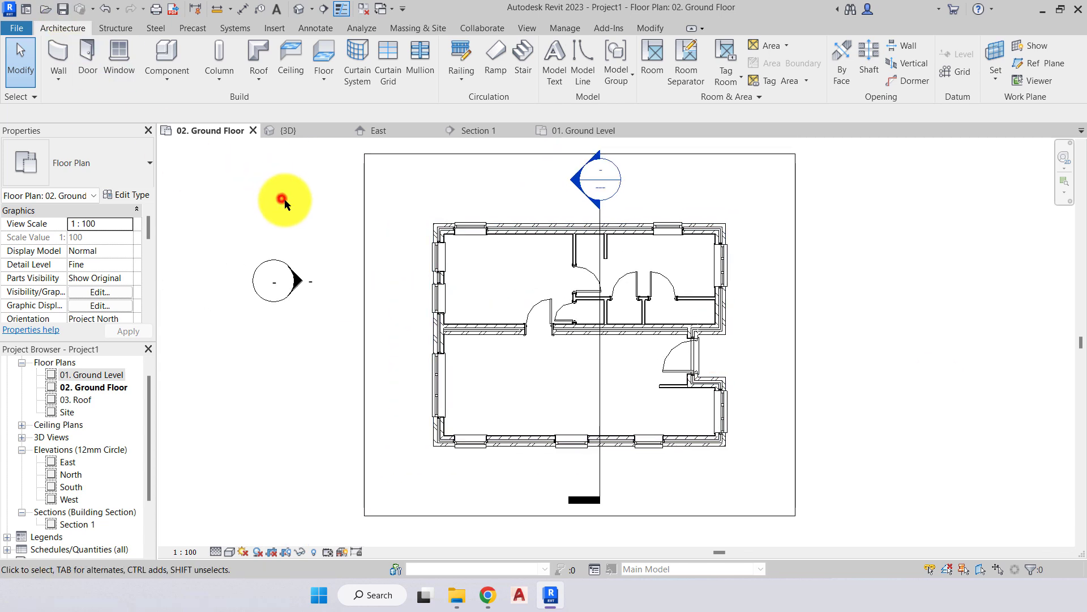
pyautogui.click(600, 129)
pyautogui.click(623, 131)
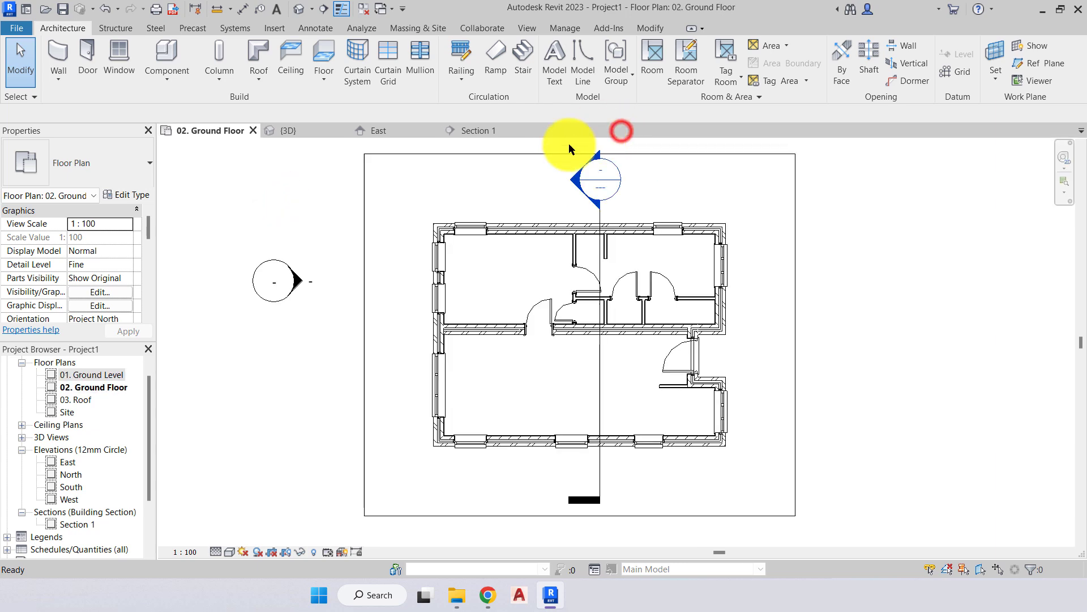
# Test selecting the internal ground-bearing floor by its face, clear the selection and disable Select Elements by Face.
pyautogui.click(505, 376)
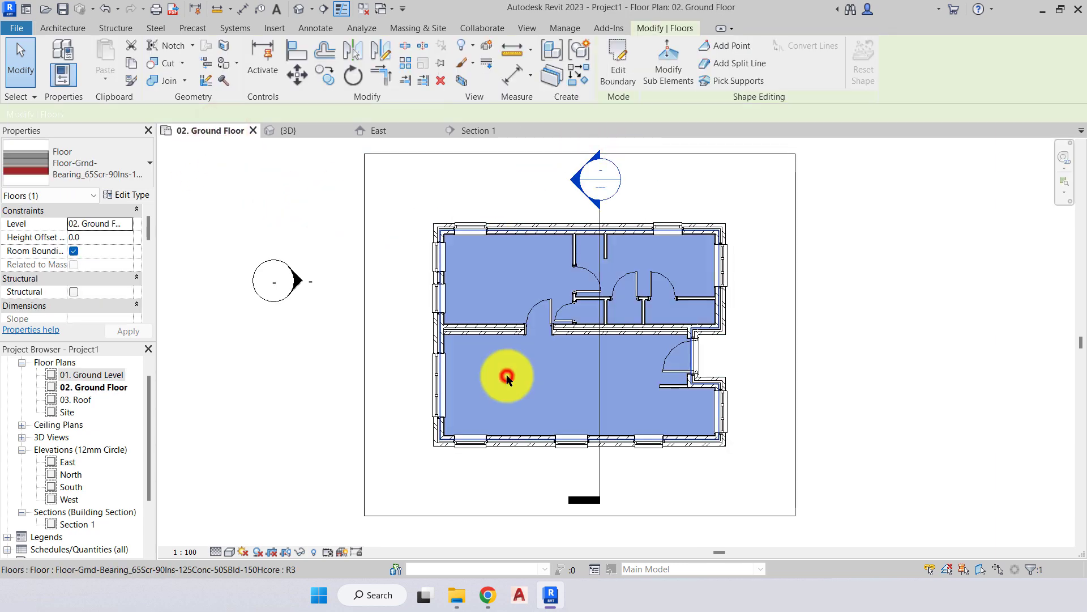
pyautogui.click(399, 330)
pyautogui.click(296, 346)
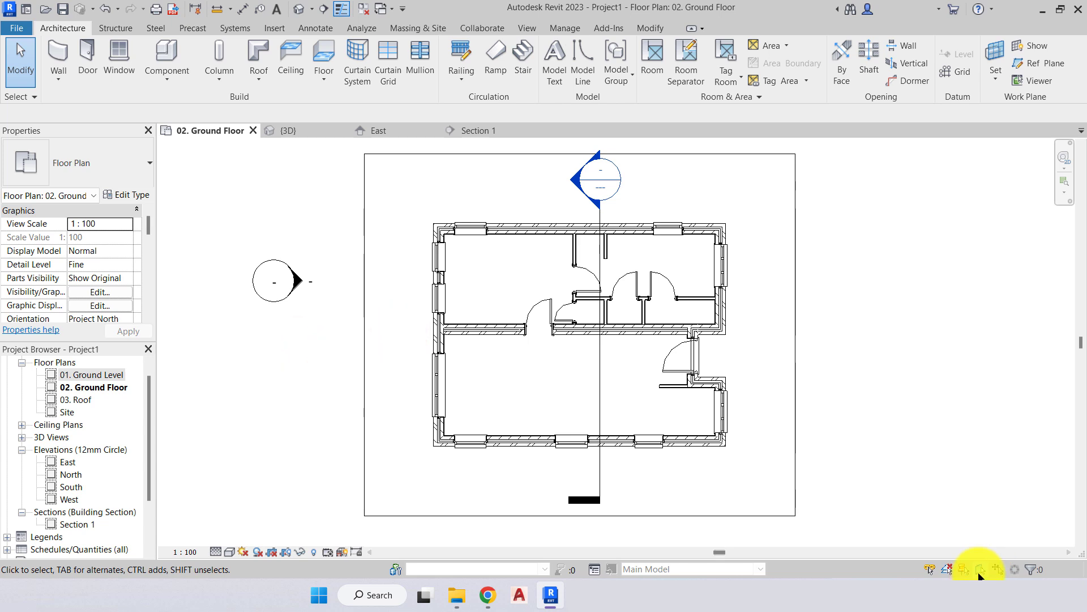
pyautogui.click(926, 432)
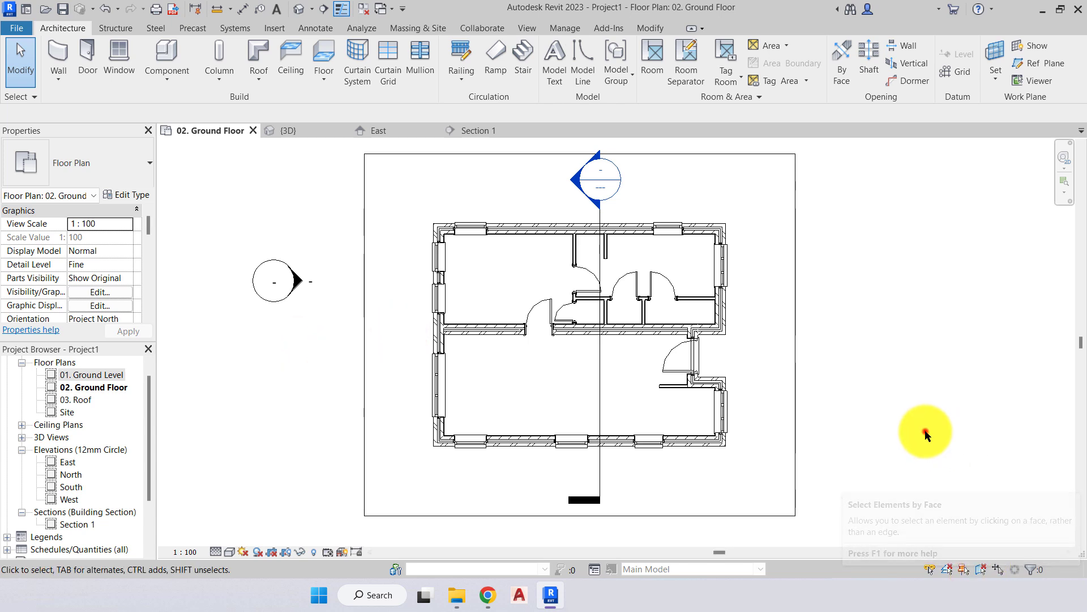